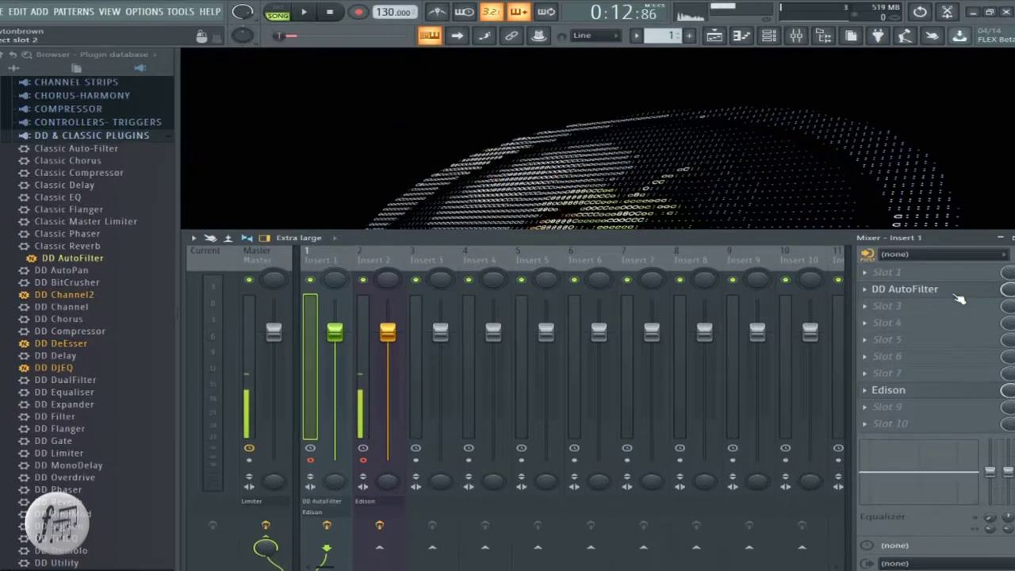
Open the DD AutoFilter loaded on Insert 1 and choose the Saw waveform with Sync switched off
left_click(958, 295)
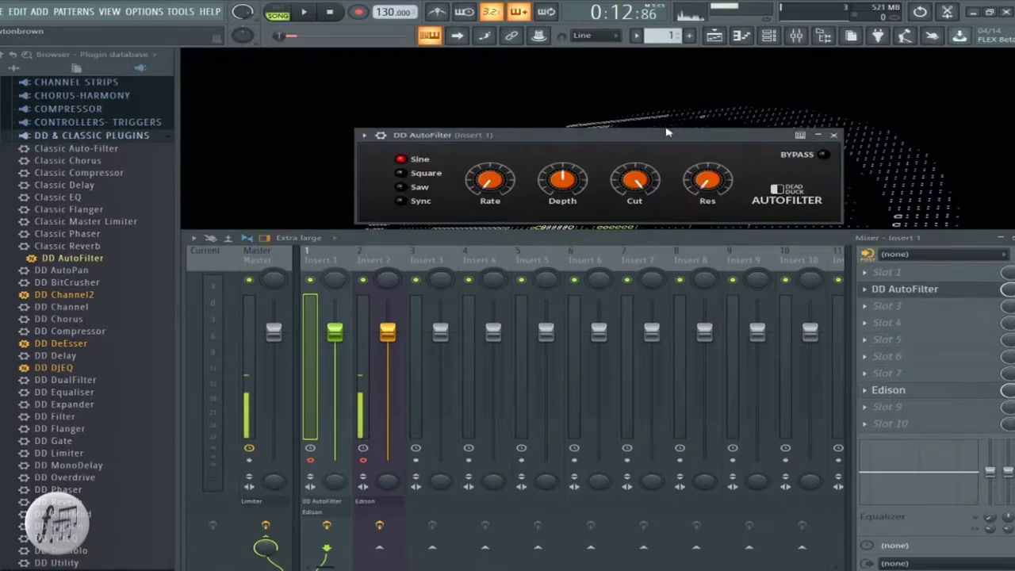
left_click_drag(562, 139, 549, 136)
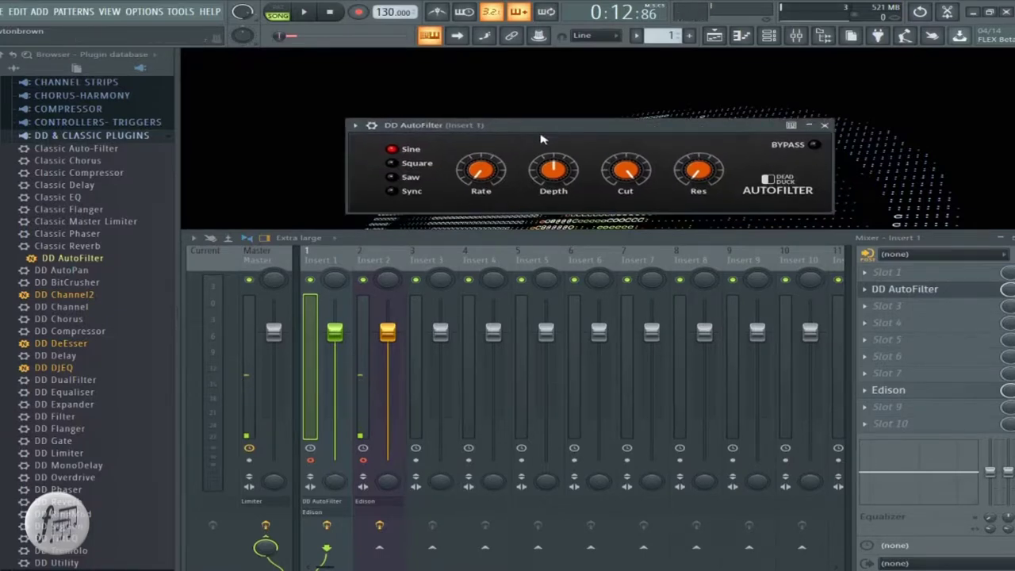
left_click(391, 163)
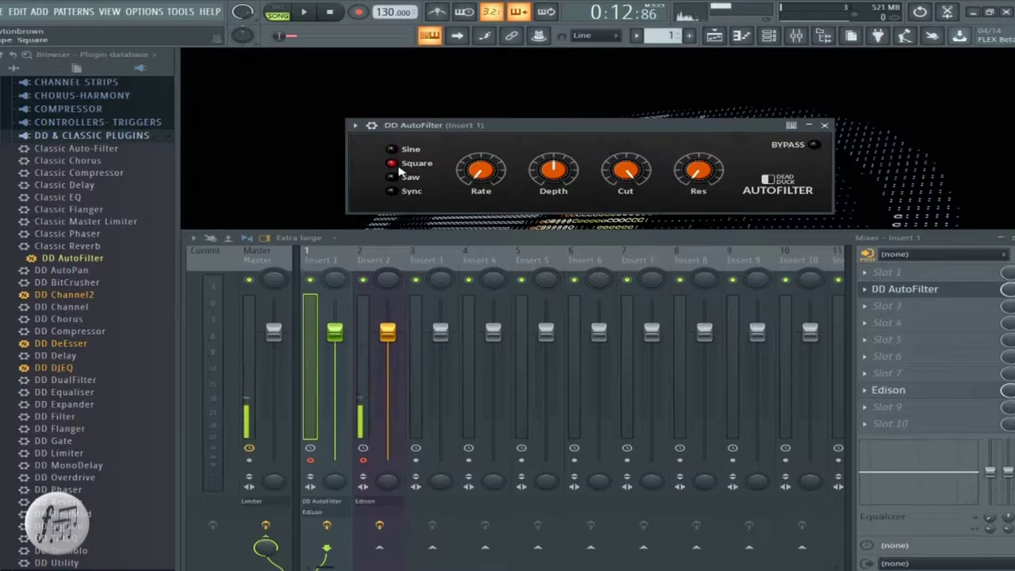
left_click(398, 178)
left_click(392, 192)
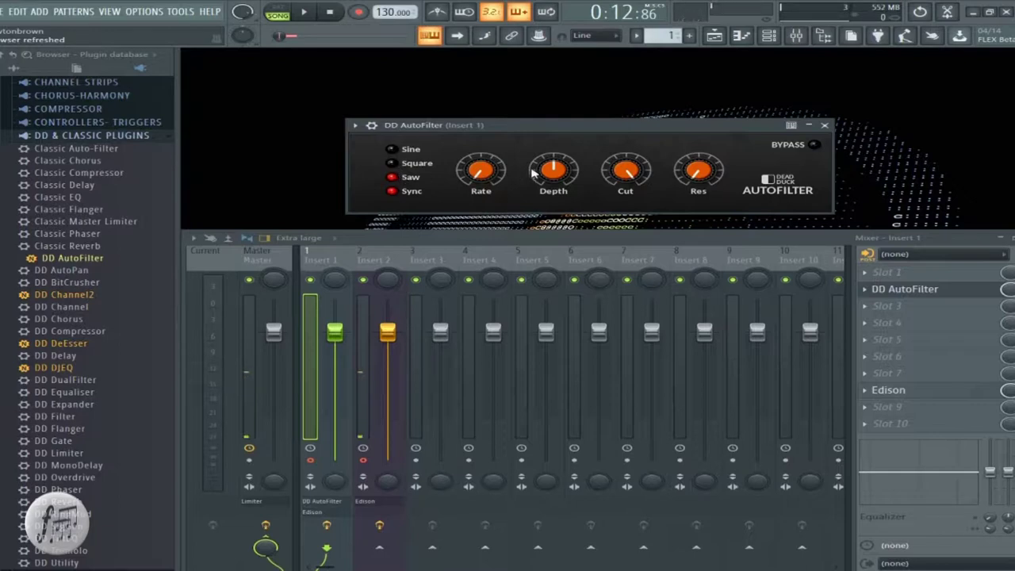
left_click(400, 193)
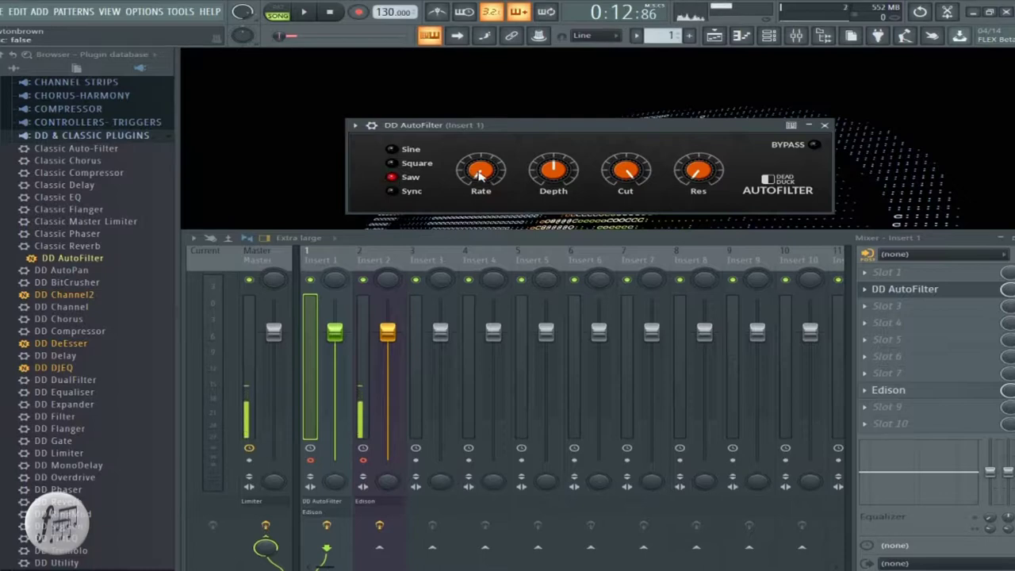
Raise the AutoFilter's Rate slightly, set Depth to +5.0 % and lower Cut to 16091 Hz
left_click_drag(481, 176, 485, 188)
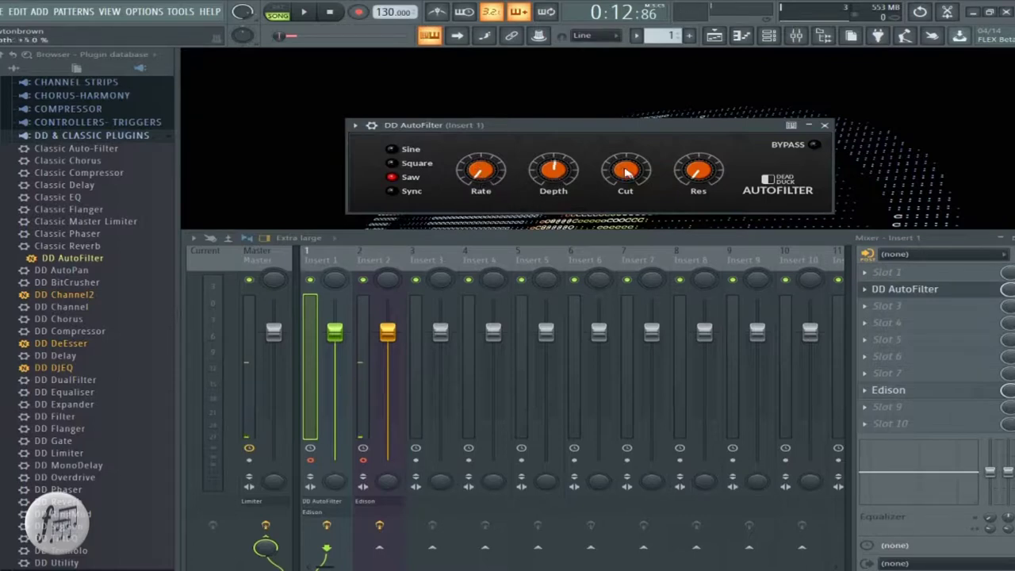
mouse_move(630, 179)
left_click_drag(630, 179, 633, 188)
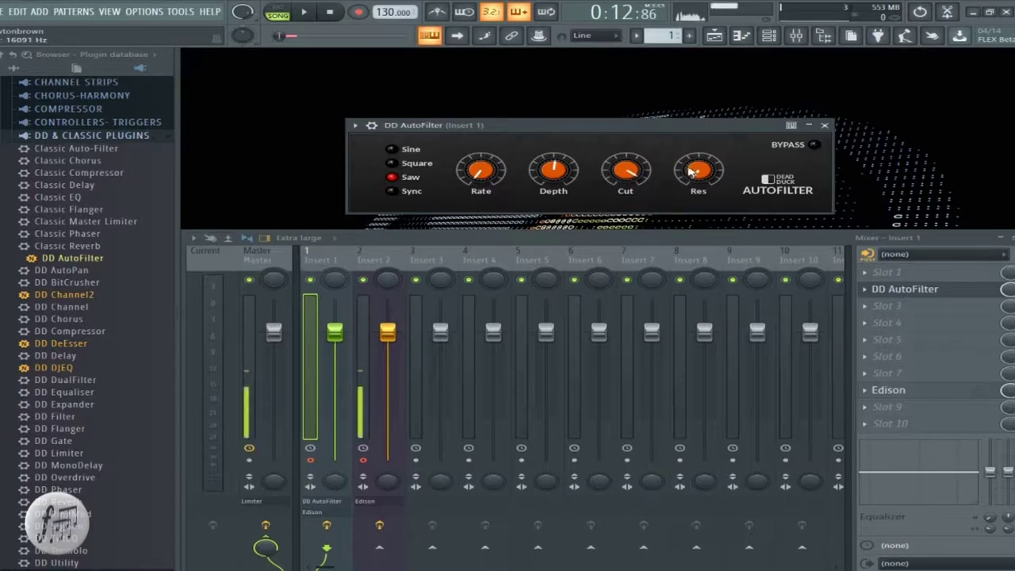
Toggle the AutoFilter's Bypass and Sync switches on and back off
left_click(816, 148)
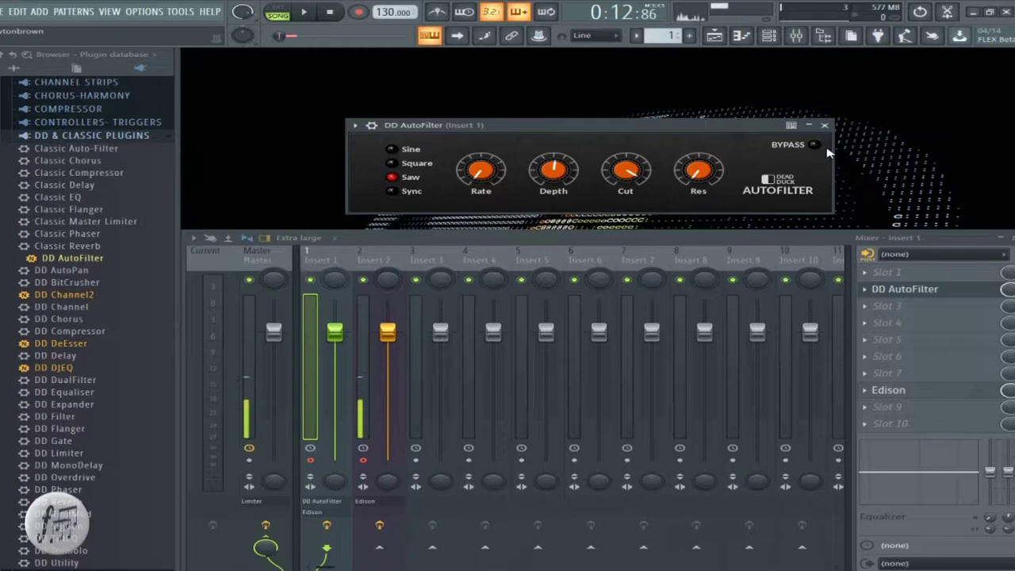
left_click(391, 192)
left_click(391, 192)
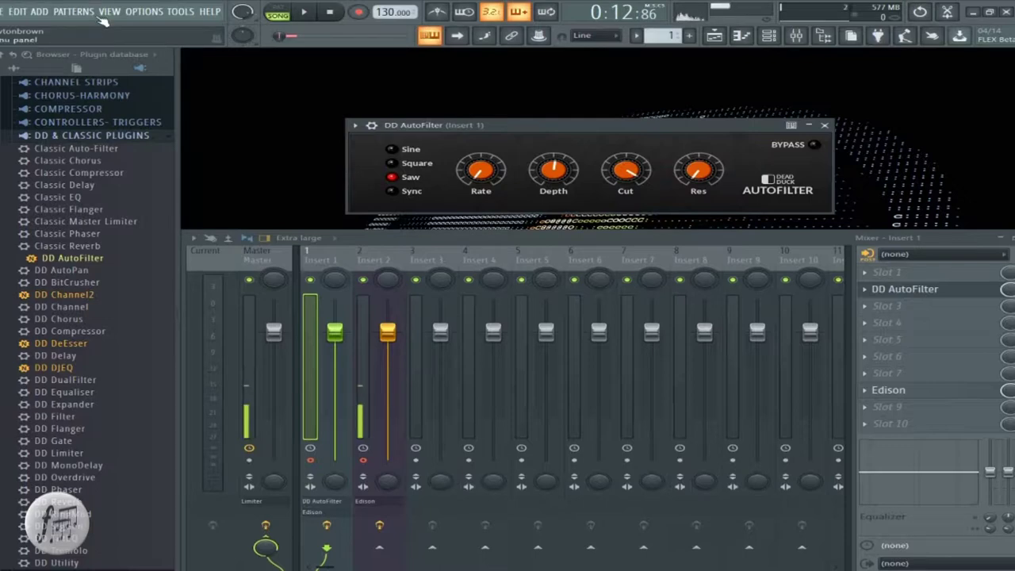
Play the song, raise the AutoFilter's Rate well above 2 Hz and switch its waveform to Sine
left_click(306, 13)
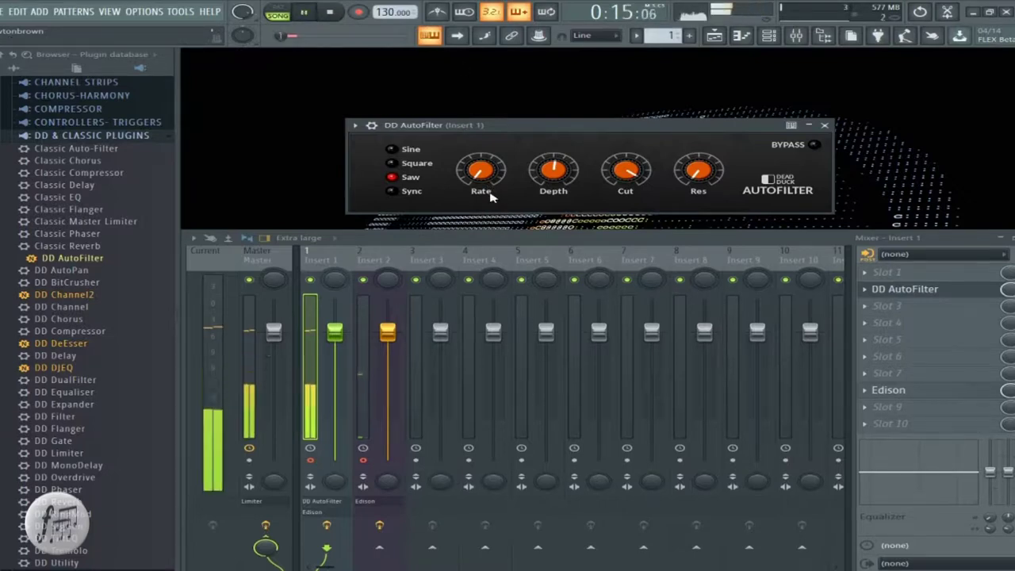
scroll(481, 149, "down", 2)
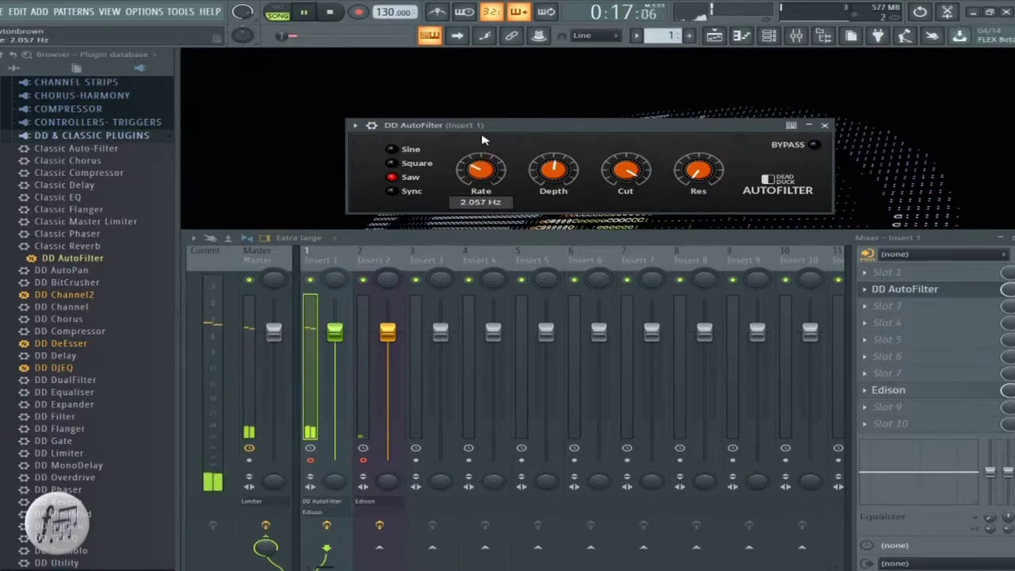
left_click_drag(482, 141, 484, 130)
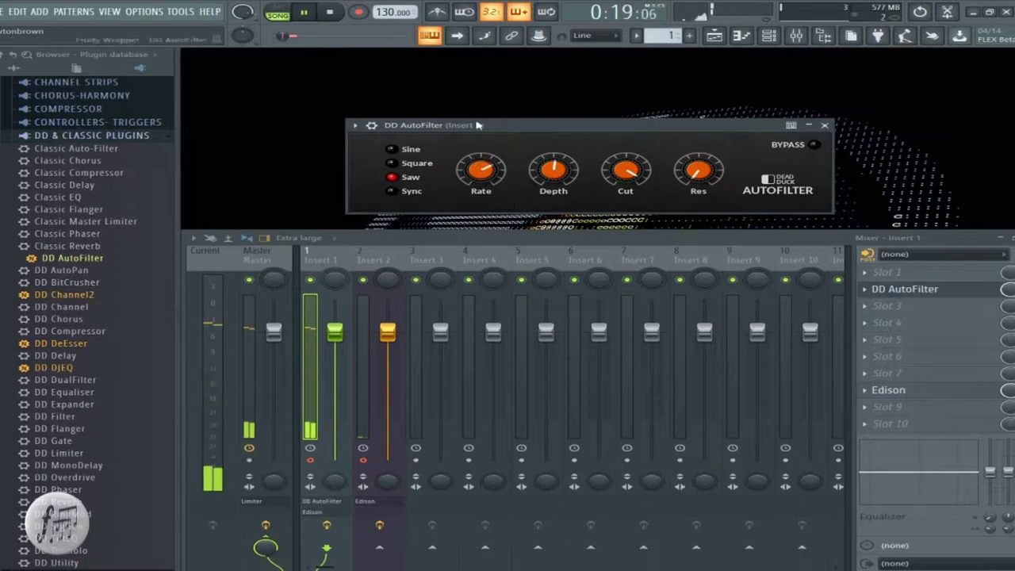
left_click(406, 149)
Sweep the AutoFilter's Depth up to +90.0 %, and bring it down to -76.0 %
mouse_move(553, 162)
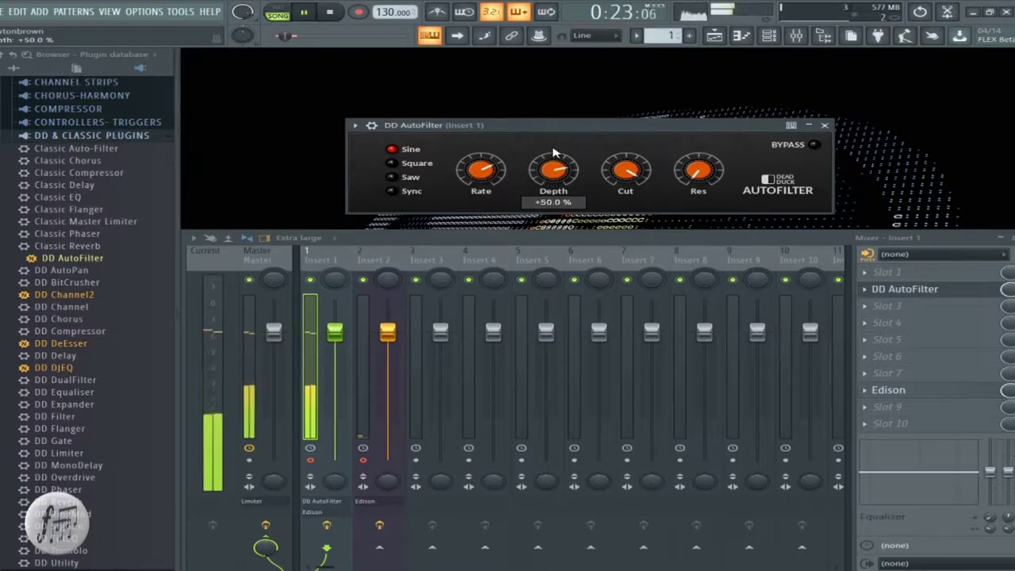
scroll(554, 155, "up", 3)
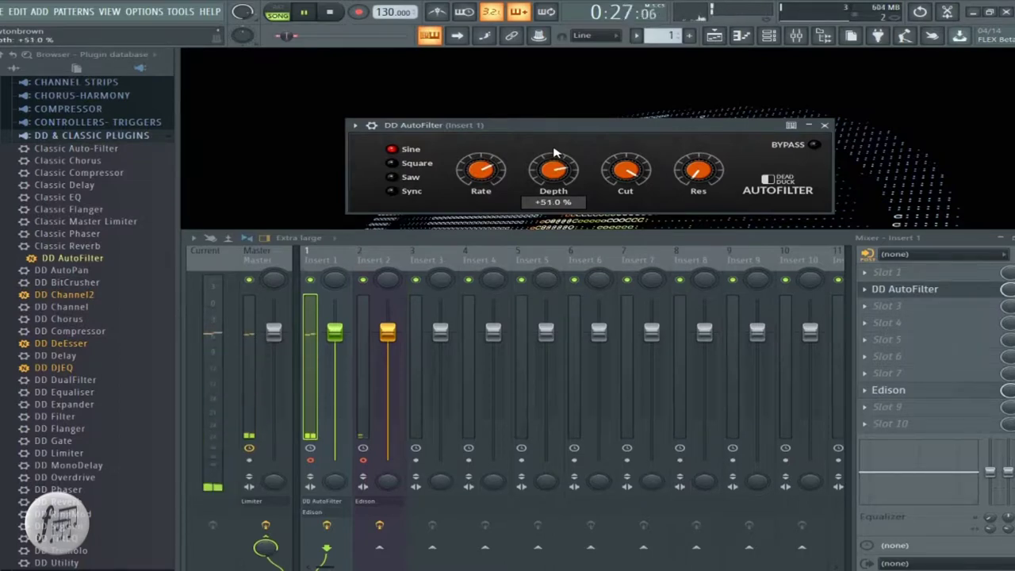
scroll(554, 155, "up", 5)
scroll(555, 149, "up", 20)
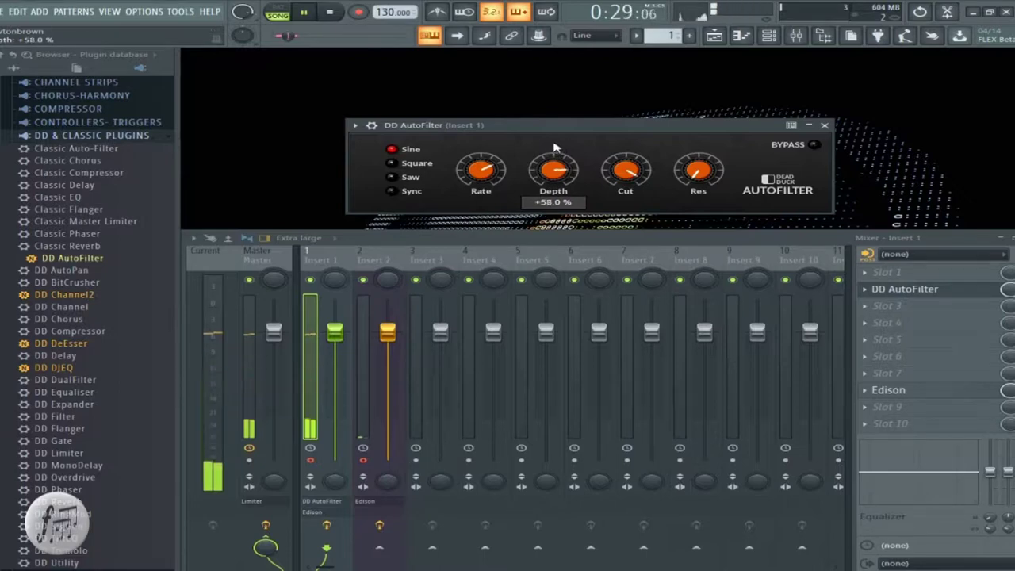
scroll(552, 135, "up", 12)
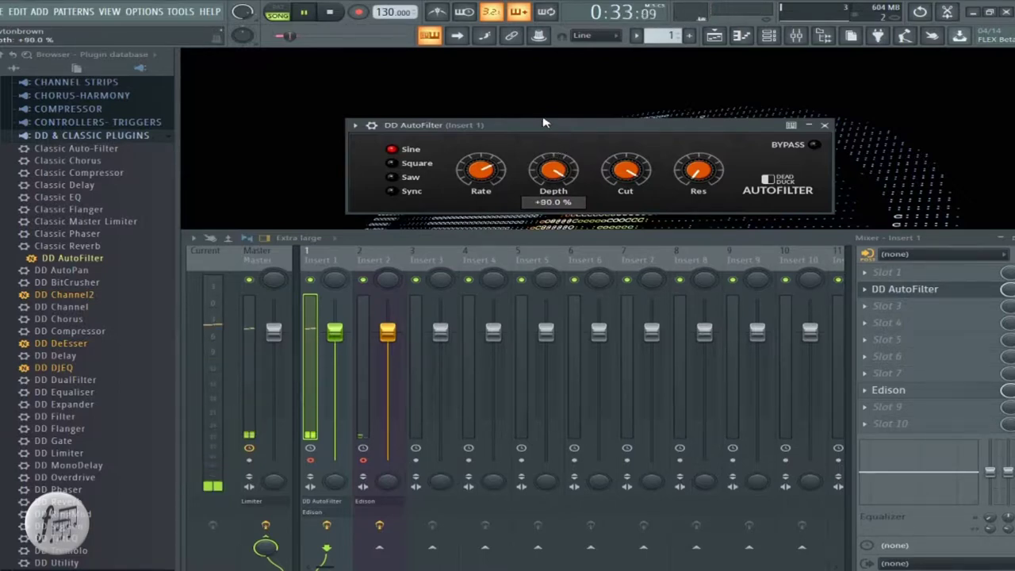
scroll(539, 162, "down", 20)
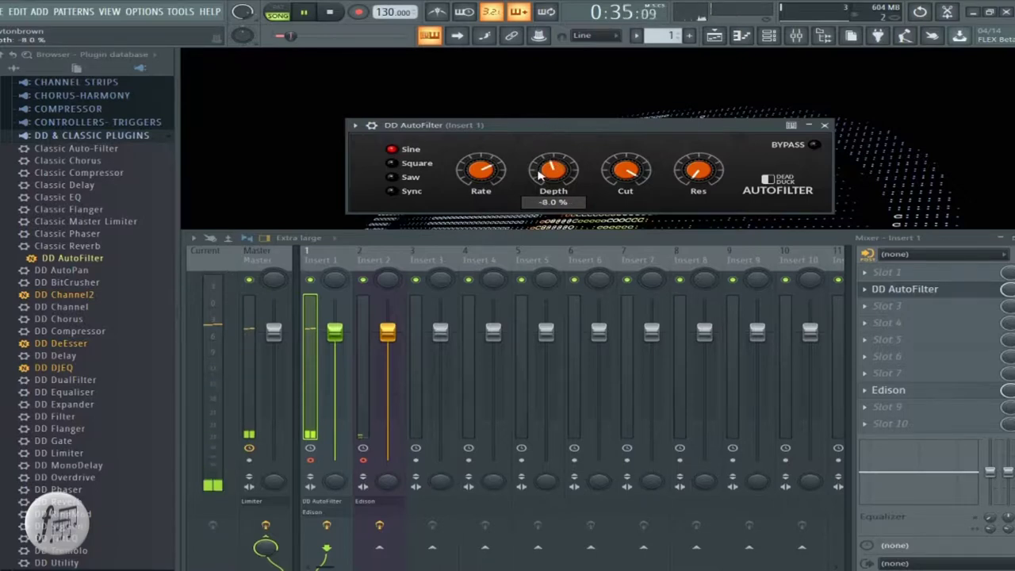
left_click_drag(536, 195, 538, 214)
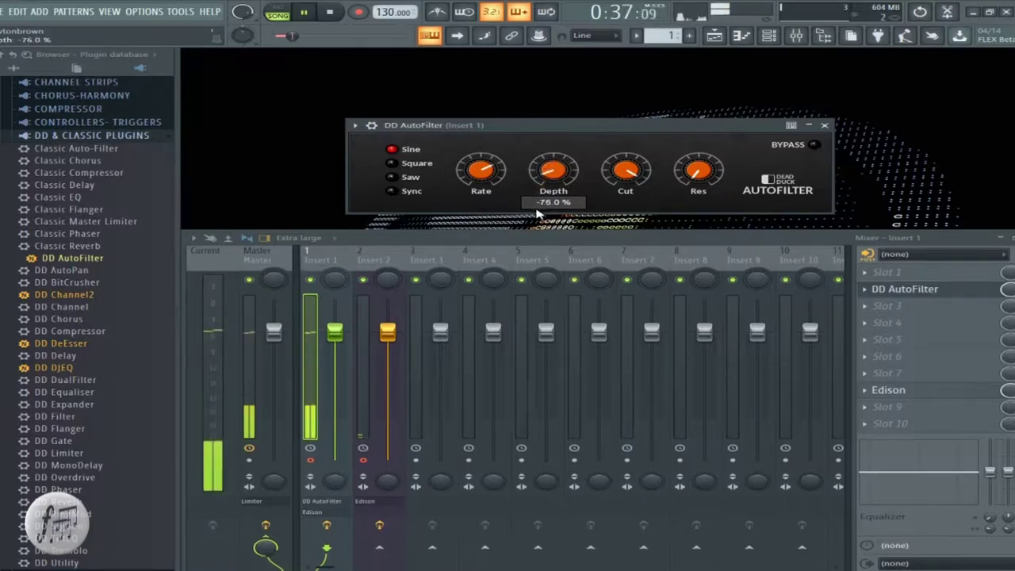
Sweep the AutoFilter's Rate up and down during playback, and settle it at 1.931 Hz
left_click_drag(486, 184, 491, 223)
left_click_drag(457, 163, 436, 258)
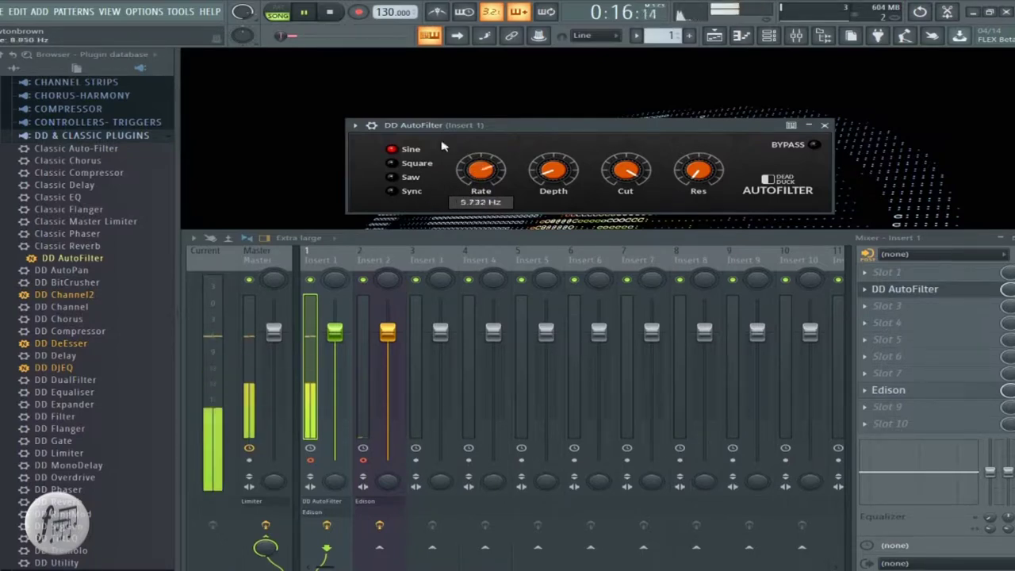
left_click_drag(390, 279, 417, 176)
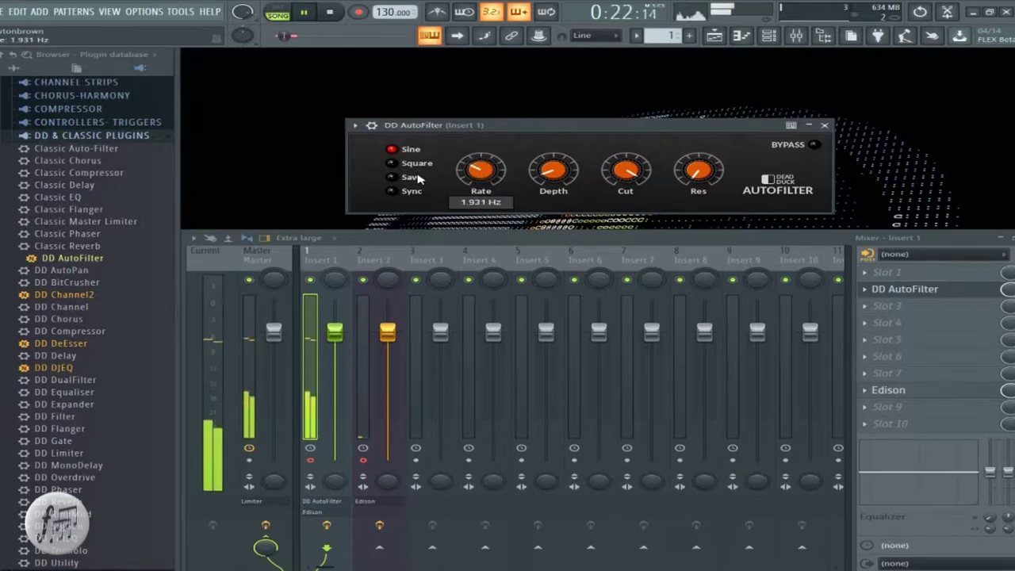
left_click_drag(418, 179, 419, 178)
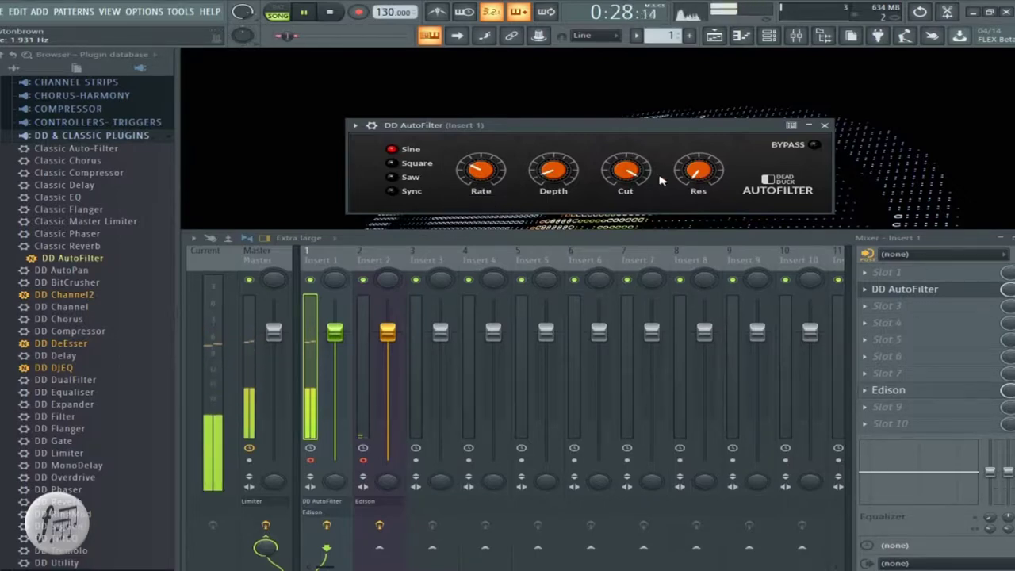
Set the AutoFilter's Cut to 20000 Hz, sweep Res between 0.0 % and 64.5 %, and leave it just below its midpoint
left_click_drag(641, 181, 663, 194)
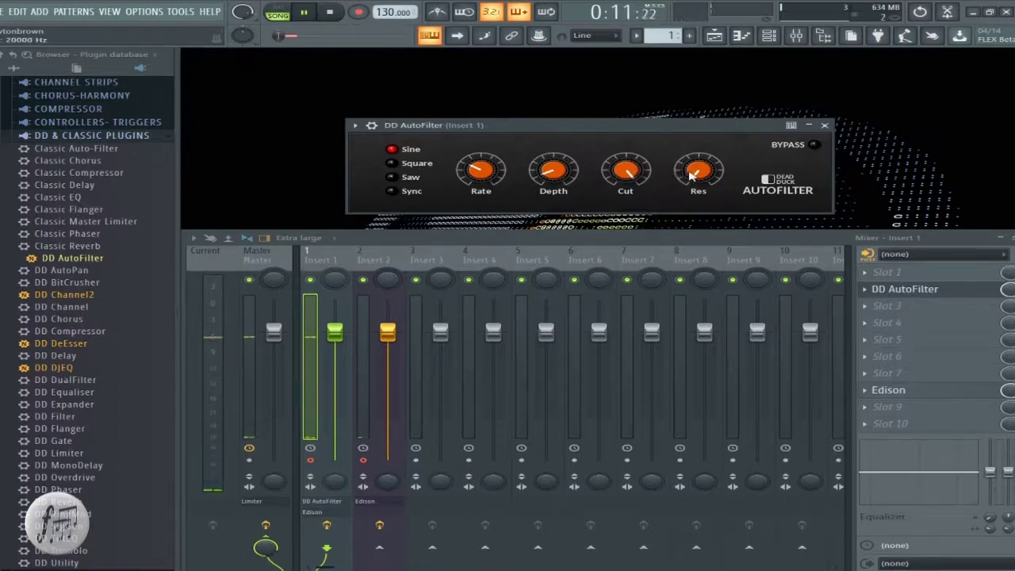
mouse_move(702, 164)
left_click_drag(701, 165, 687, 226)
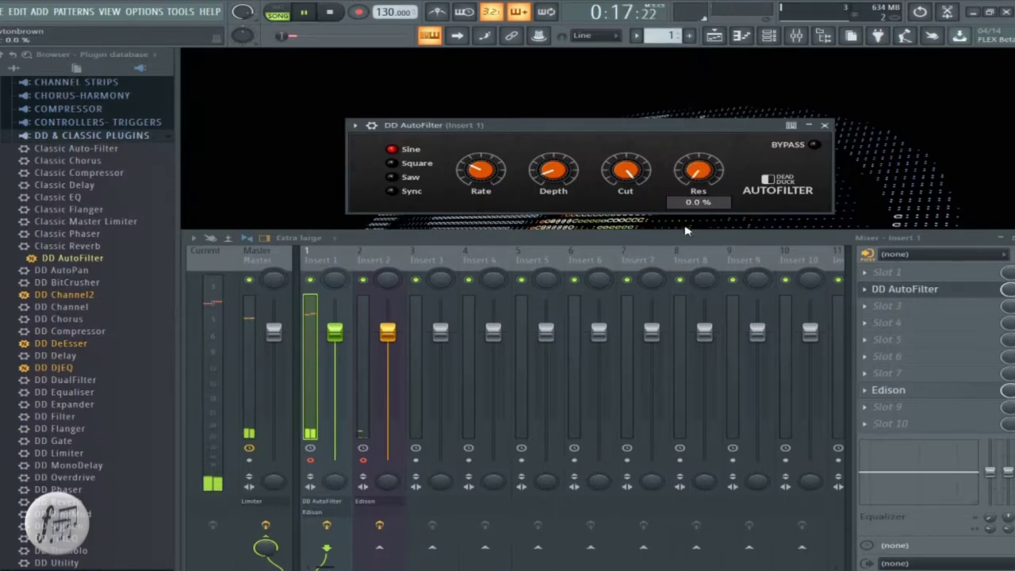
left_click_drag(679, 184, 894, 173)
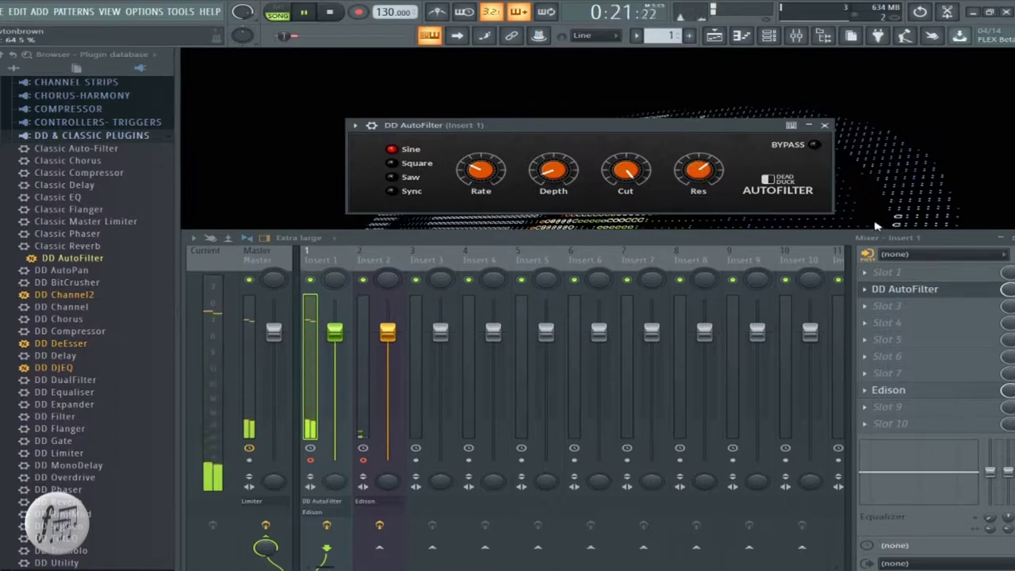
left_click_drag(686, 176, 703, 204)
Lower the AutoFilter's Cut through 7634 Hz to below its midpoint and raise Depth to a high positive amount
left_click_drag(644, 181, 649, 212)
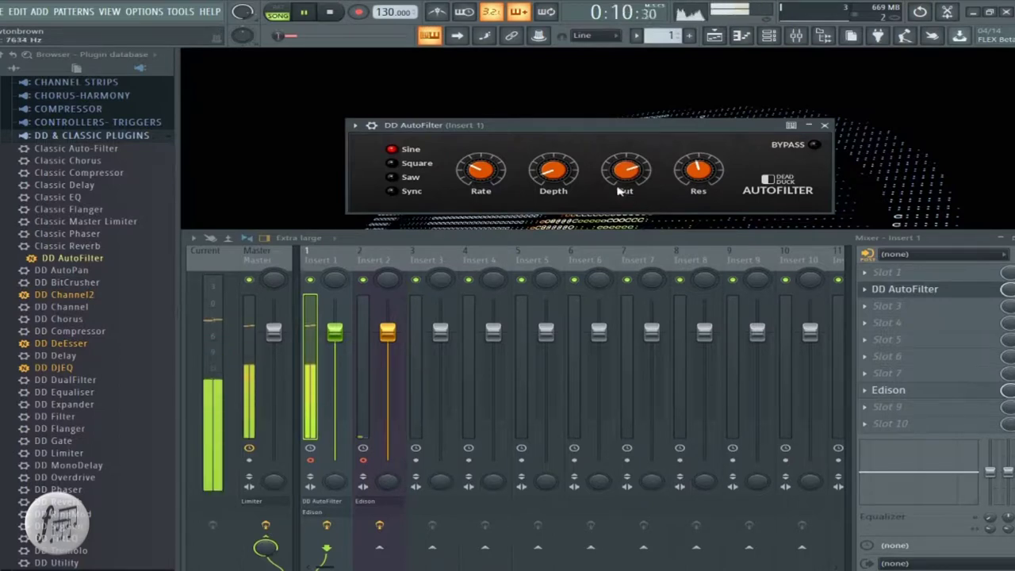
left_click_drag(566, 169, 527, 56)
left_click_drag(635, 178, 629, 209)
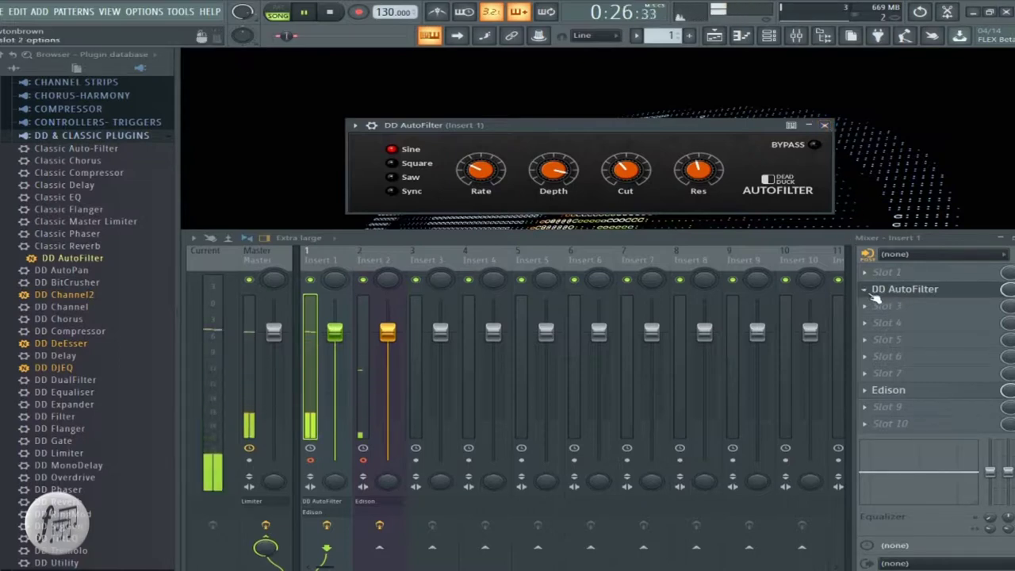
Replace the AutoFilter in slot 2 of Insert 1 with DD AutoPan and raise its Rate to just below the midpoint
left_click_drag(63, 270, 927, 290)
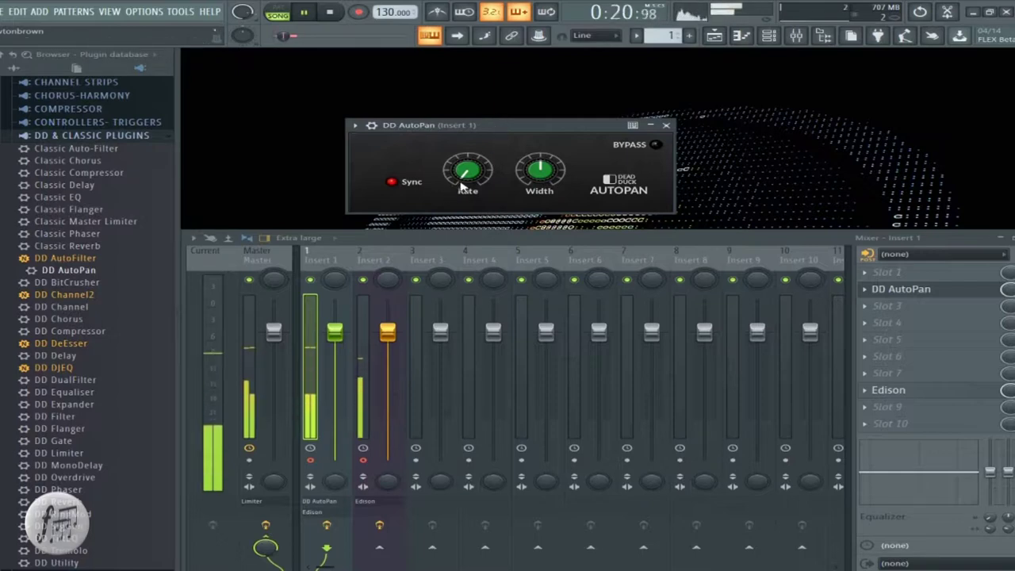
mouse_move(464, 185)
left_click_drag(464, 186, 453, 131)
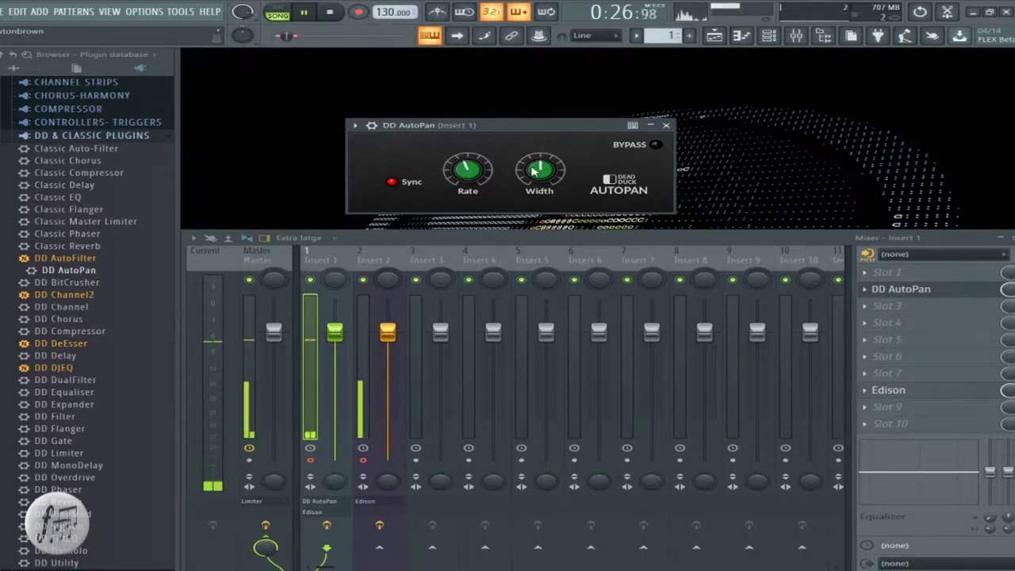
Raise the AutoPan's Width to its maximum and increase its Rate to well above the midpoint
left_click_drag(533, 169, 539, 159)
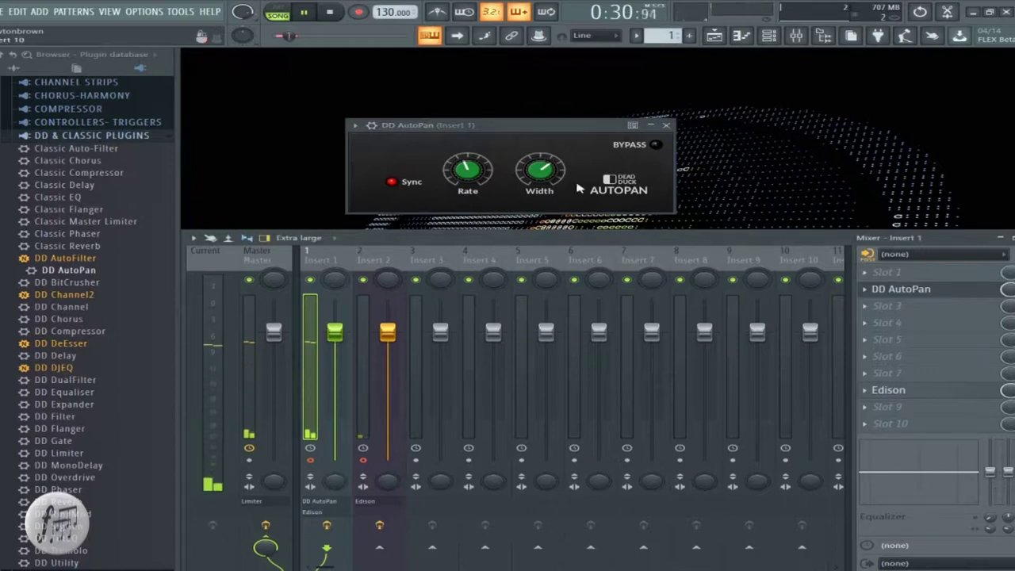
scroll(550, 184, "down", 8)
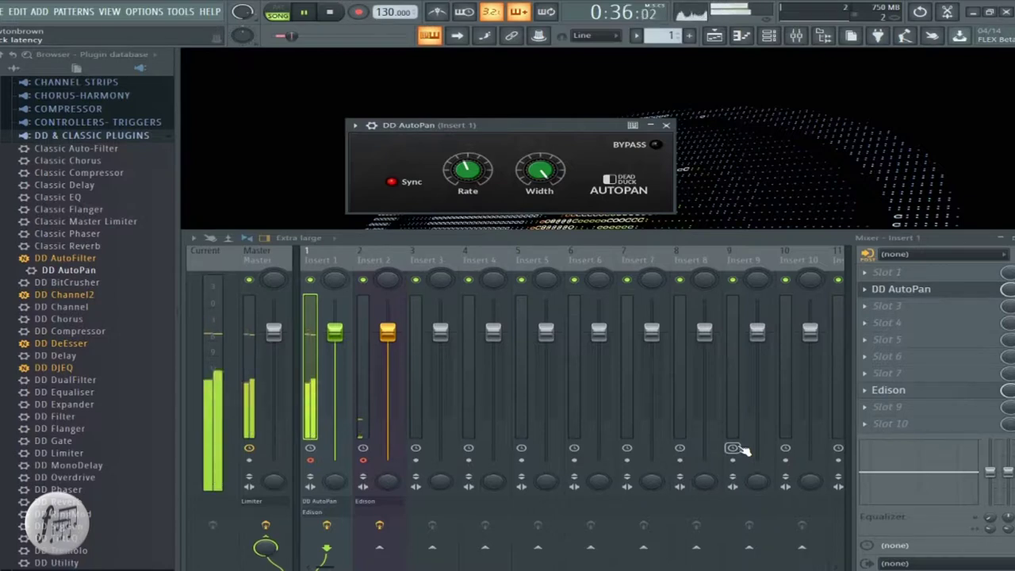
mouse_move(468, 156)
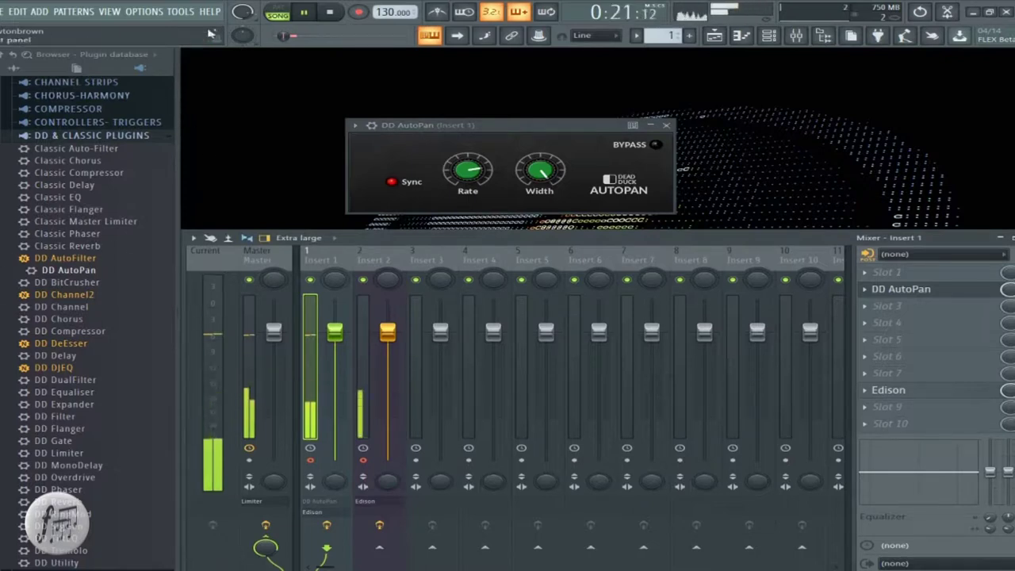
Replace the AutoPan in slot 2 of Insert 1 with DD BitCrusher and raise its Crush and Decimate amounts
left_click_drag(62, 283, 919, 289)
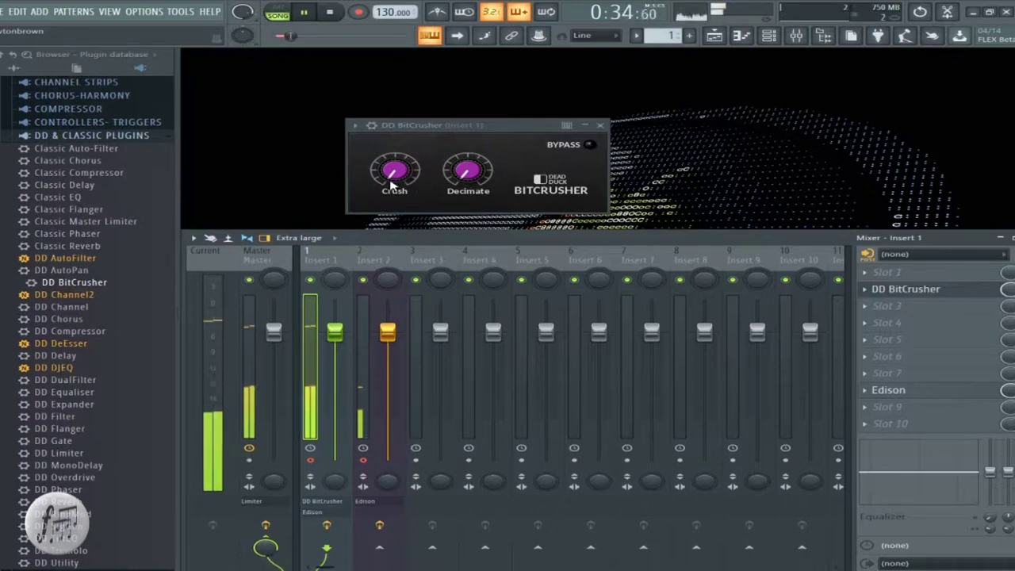
left_click_drag(391, 184, 420, 133)
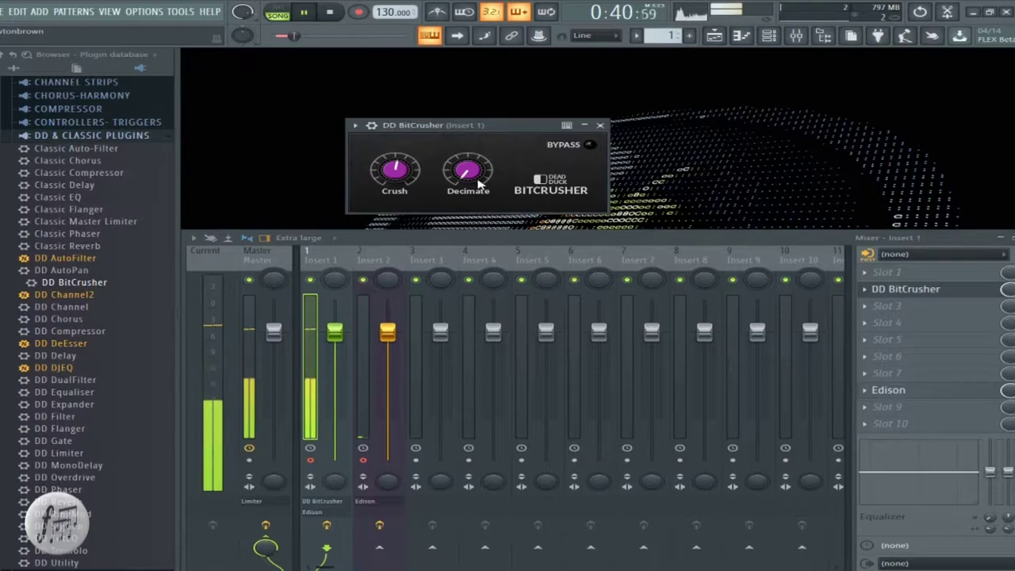
left_click_drag(477, 182, 474, 155)
Set the BitCrusher's Crush to 3 bits, passing through 5 bits, and raise Decimate to well above its midpoint
left_click_drag(397, 168, 406, 157)
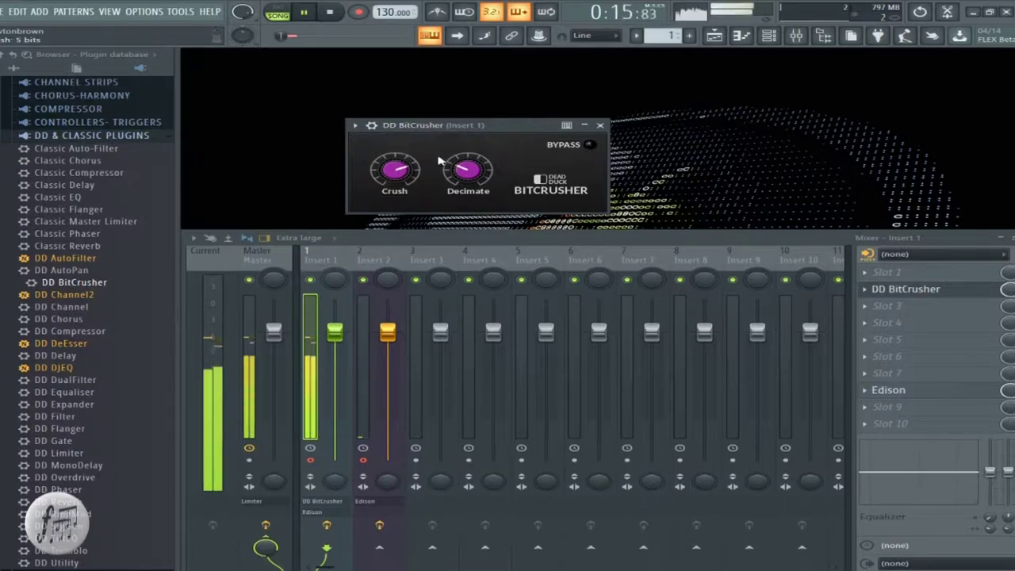
mouse_move(462, 171)
left_mouse_down()
mouse_move(456, 161)
mouse_move(467, 168)
left_mouse_up()
left_click_drag(406, 168, 413, 163)
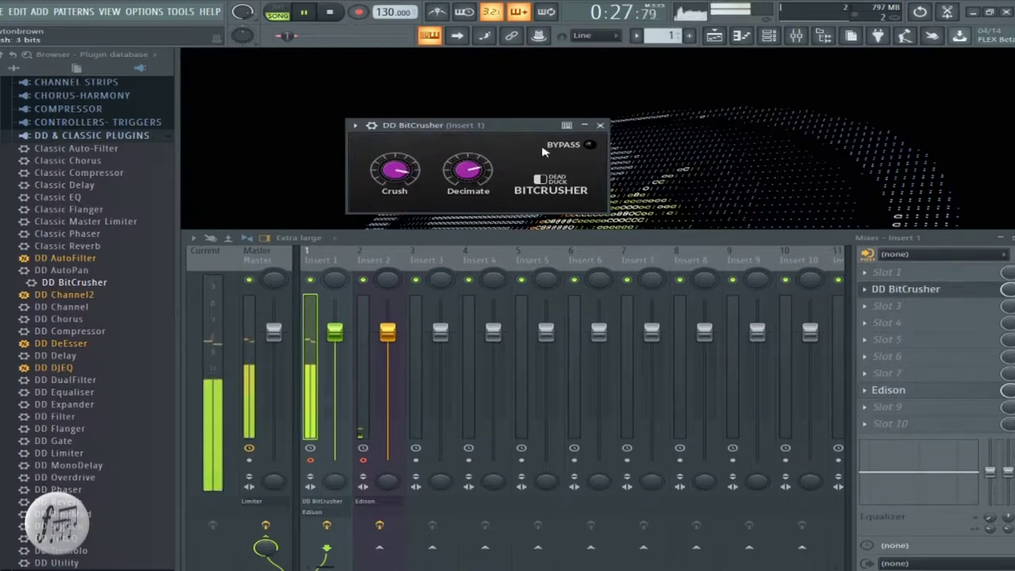
Lower the BitCrusher's Crush to around its midpoint, and replace the plugin in slot 2 of Insert 1 with DD Channel2
left_click_drag(396, 193, 415, 230)
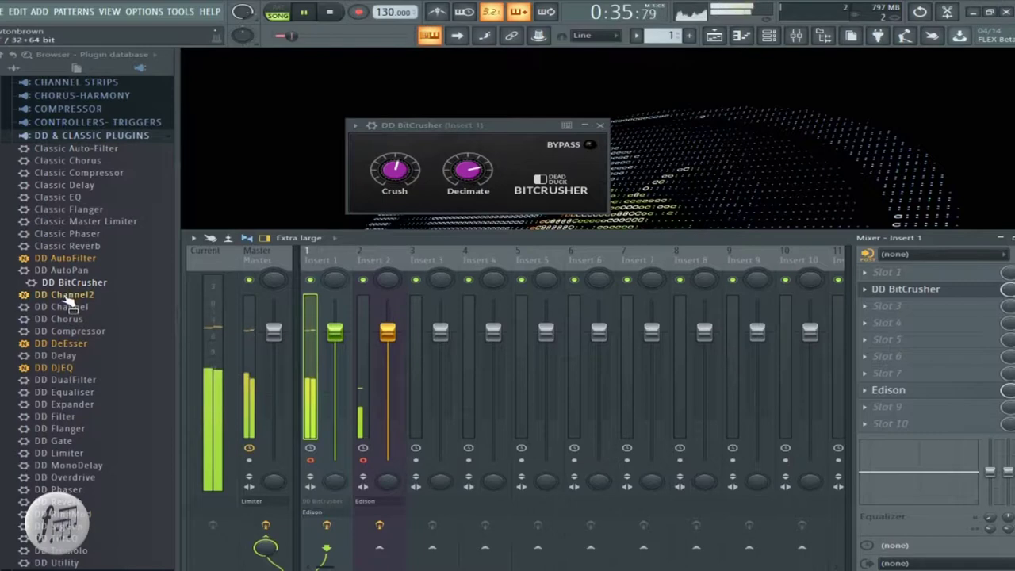
left_click_drag(70, 299, 1006, 290)
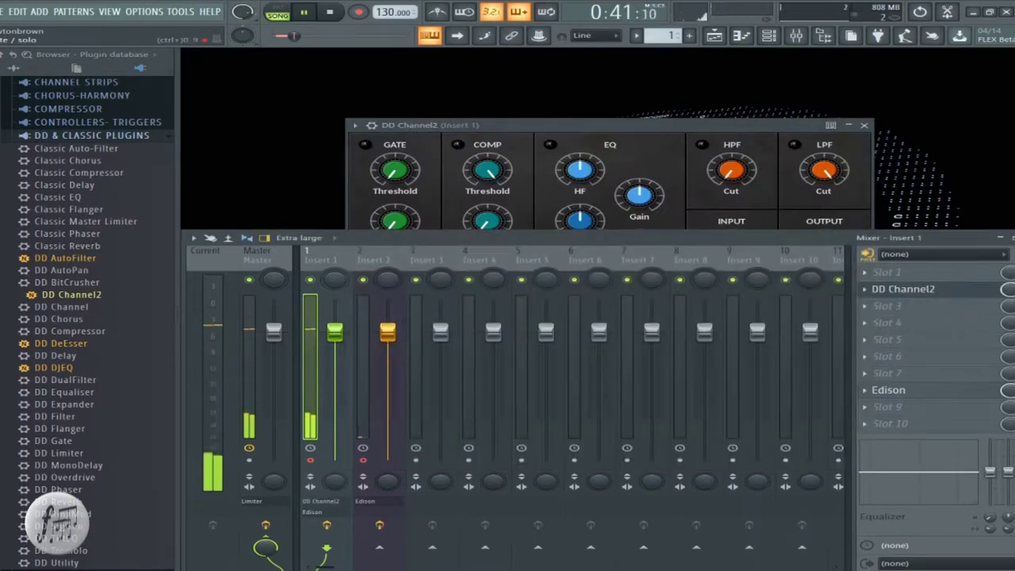
left_click_drag(613, 137, 547, 106)
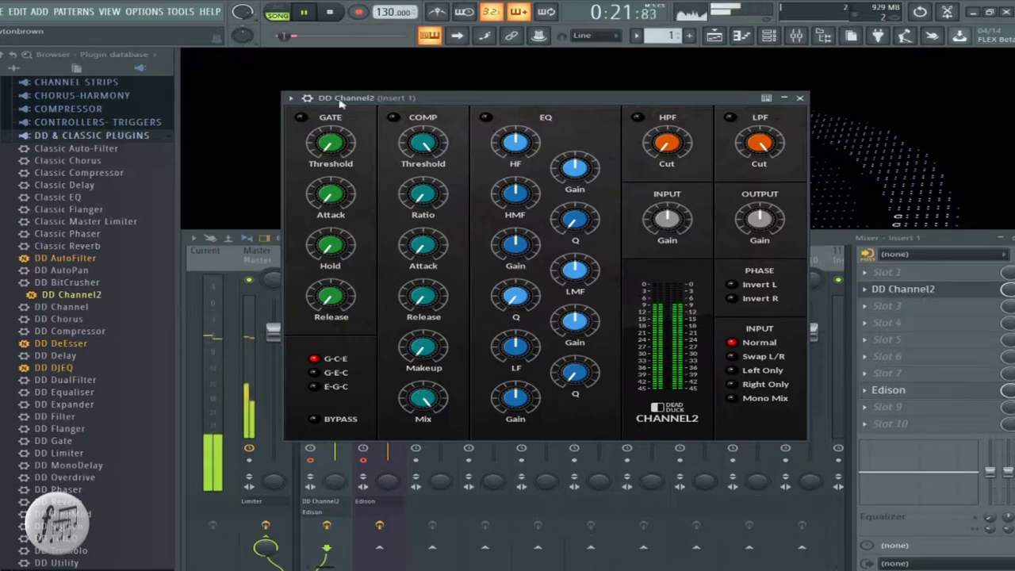
Enable the compressor, gate, EQ and high-pass filter sections of Channel2
left_click(392, 119)
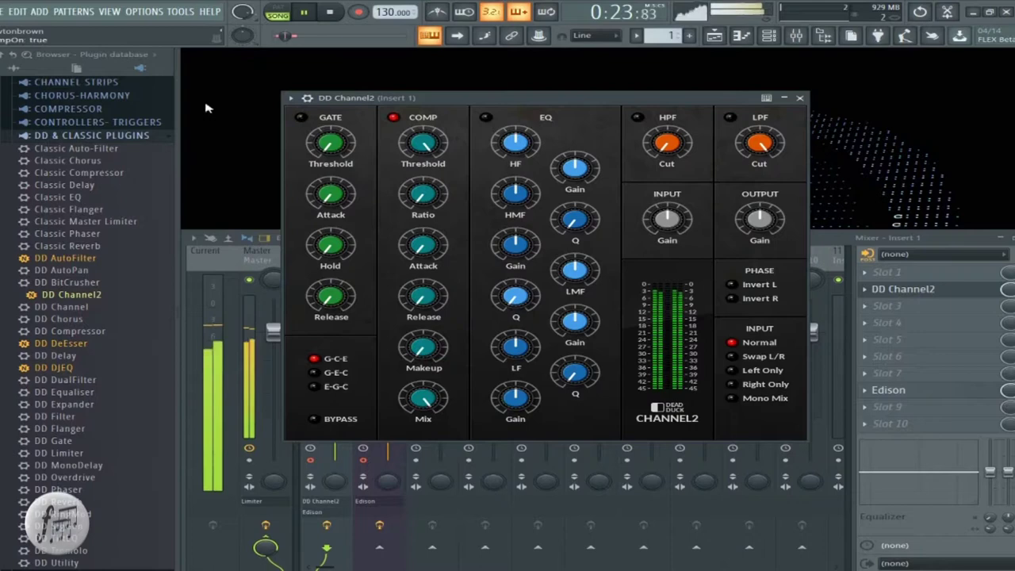
left_click(300, 119)
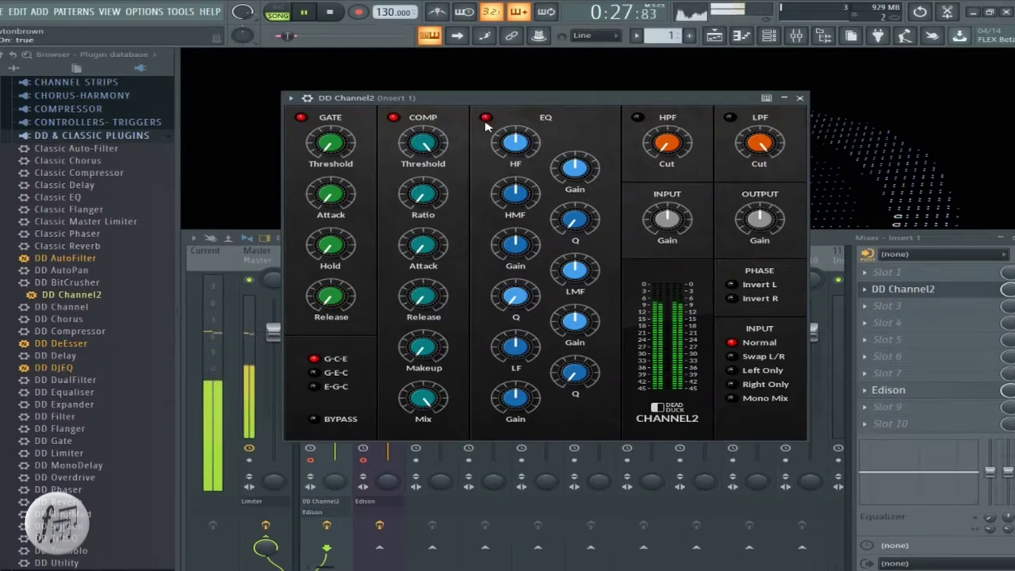
left_click(638, 117)
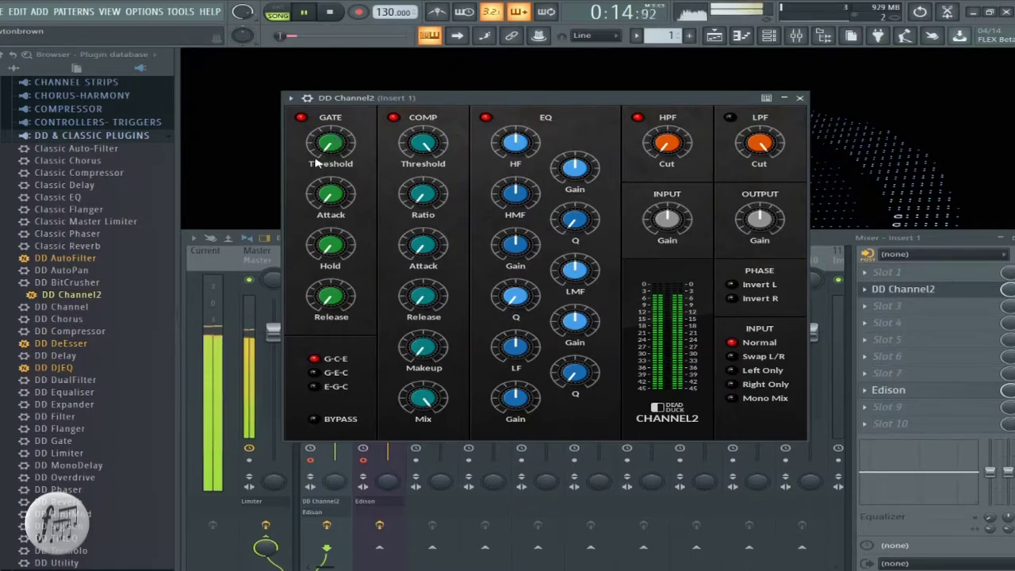
Set the gate's Threshold to -28.8 dB and Release to 64.8 ms, and raise its Attack to below the midpoint
left_click_drag(330, 203, 330, 198)
mouse_move(333, 163)
left_mouse_down()
mouse_move(358, 145)
mouse_move(342, 155)
left_mouse_up()
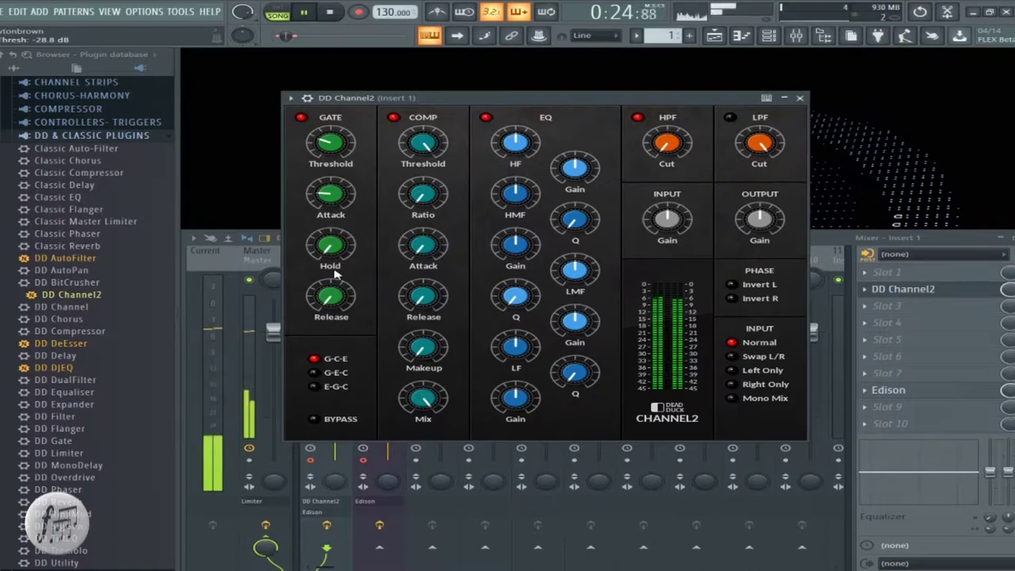
left_click_drag(333, 298, 334, 295)
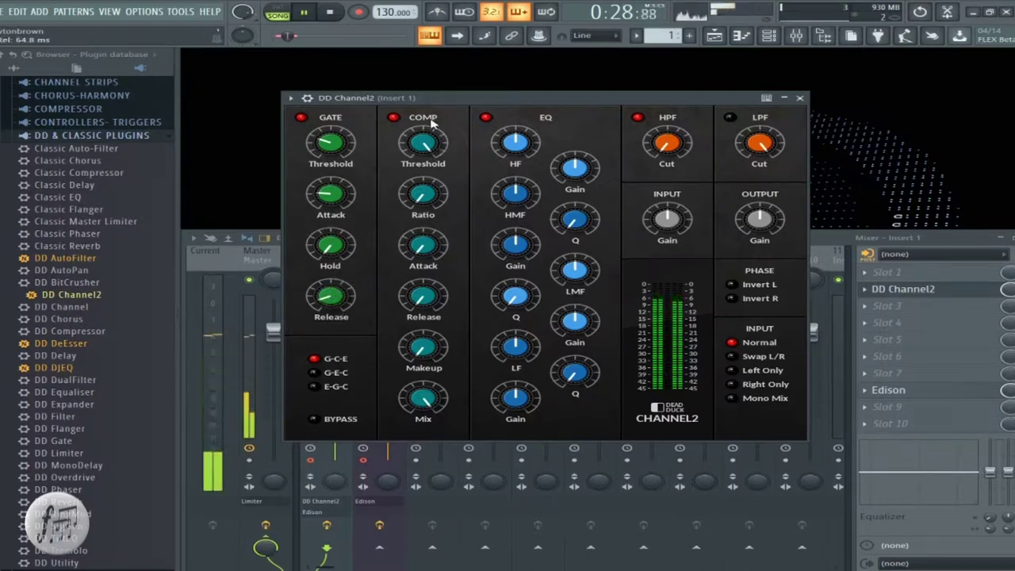
Set the compressor's Threshold to -13.8 dB and Ratio to 2.6:1, and raise its Attack to below the midpoint
left_click_drag(429, 139, 429, 129)
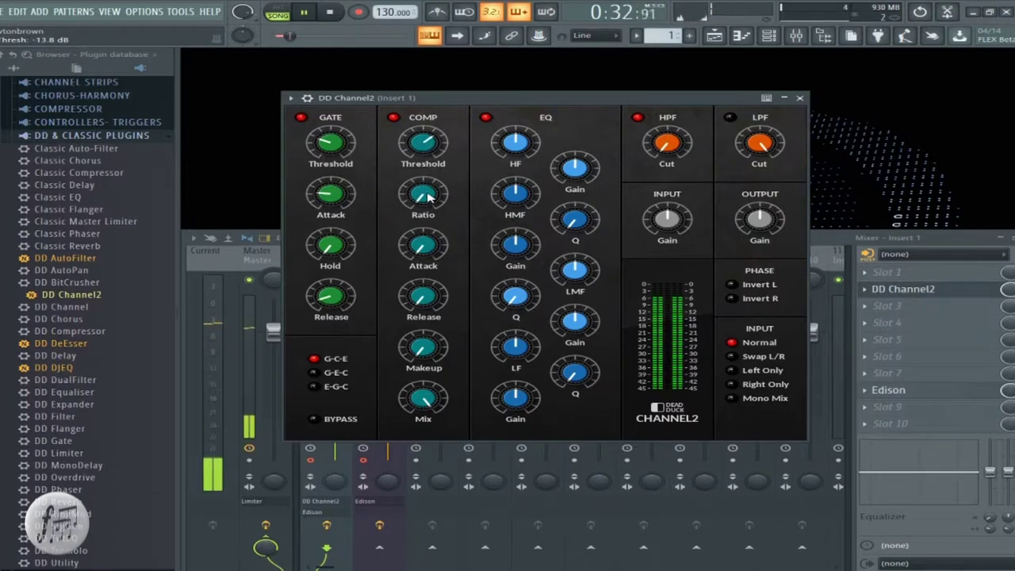
left_click_drag(429, 199, 428, 184)
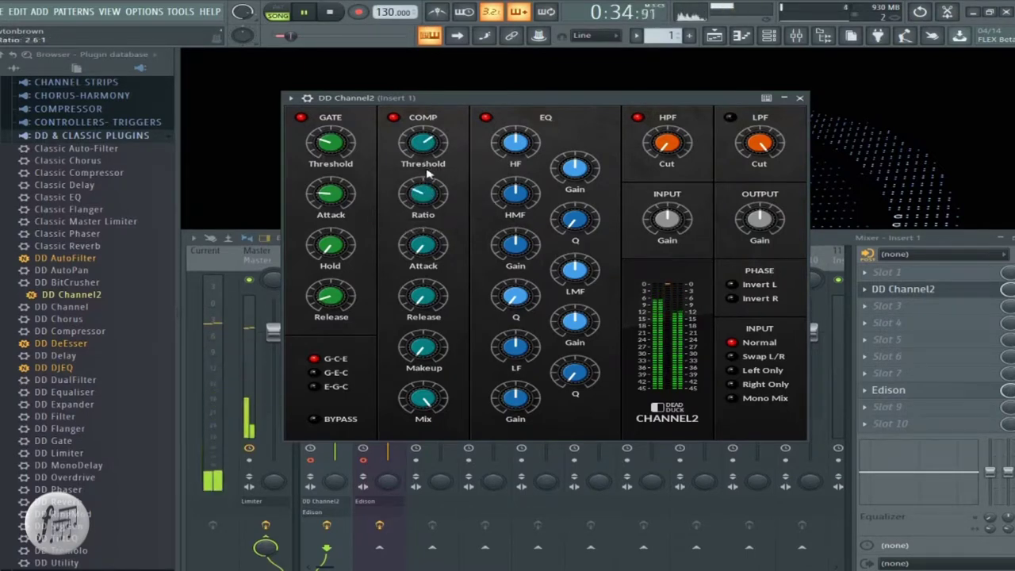
left_click_drag(426, 246, 431, 222)
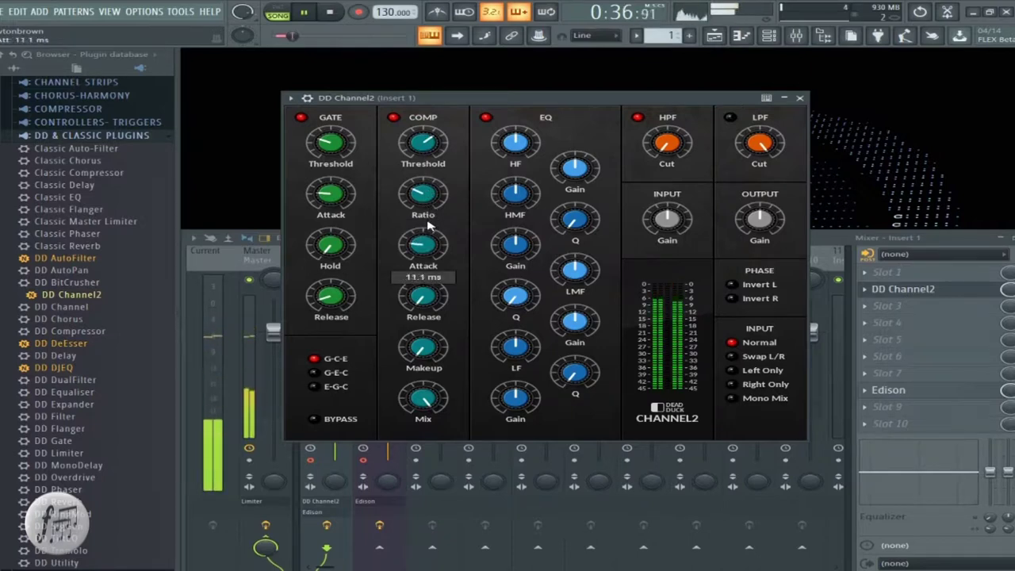
Set the compressor's Release to 347.9 ms and Makeup to 5.5 dB, and lower its Mix to roughly three quarters
left_click_drag(423, 296, 420, 259)
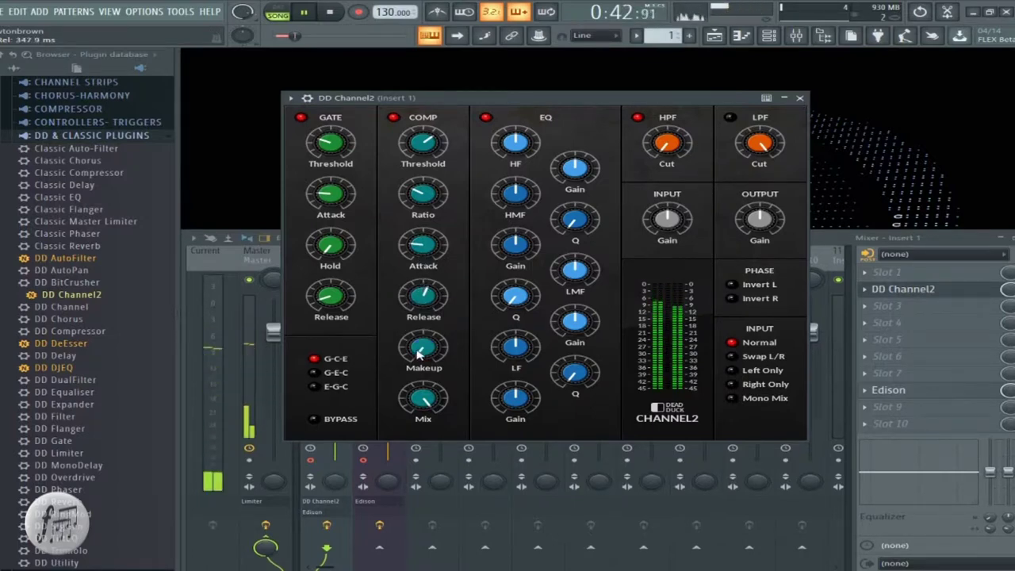
left_click_drag(419, 355, 420, 321)
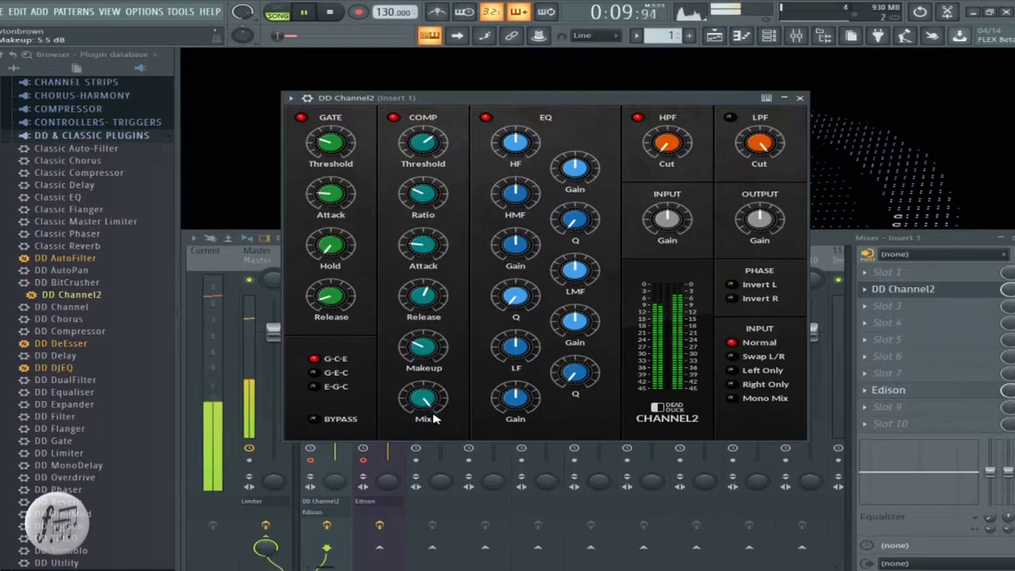
left_click_drag(433, 408, 441, 433)
scroll(433, 400, "down", 5)
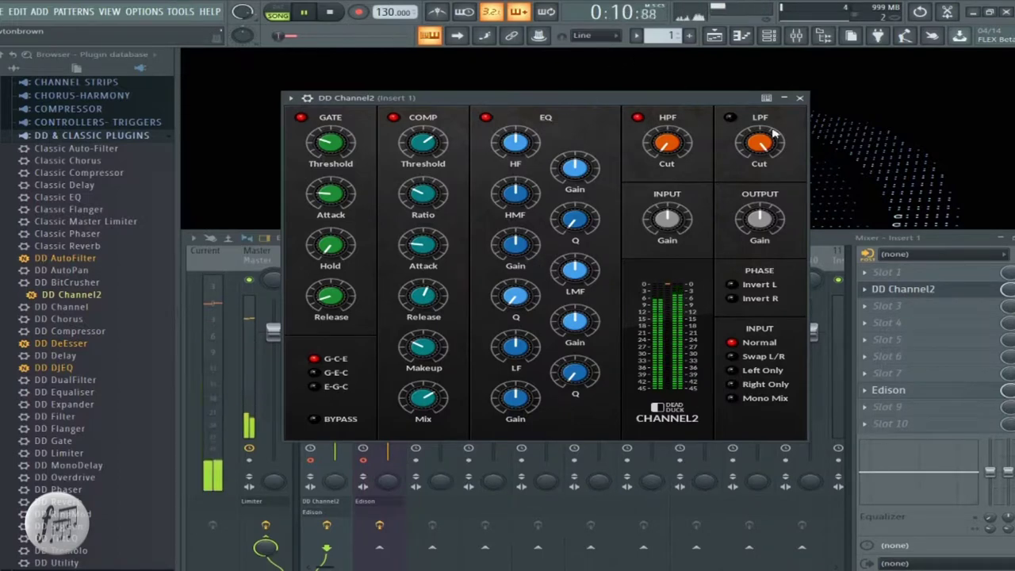
Enable the low-pass filter with its Cut at 9094 Hz, and set the high-pass filter's Cut to 115 Hz, passing through 85 Hz
left_click_drag(678, 153, 678, 120)
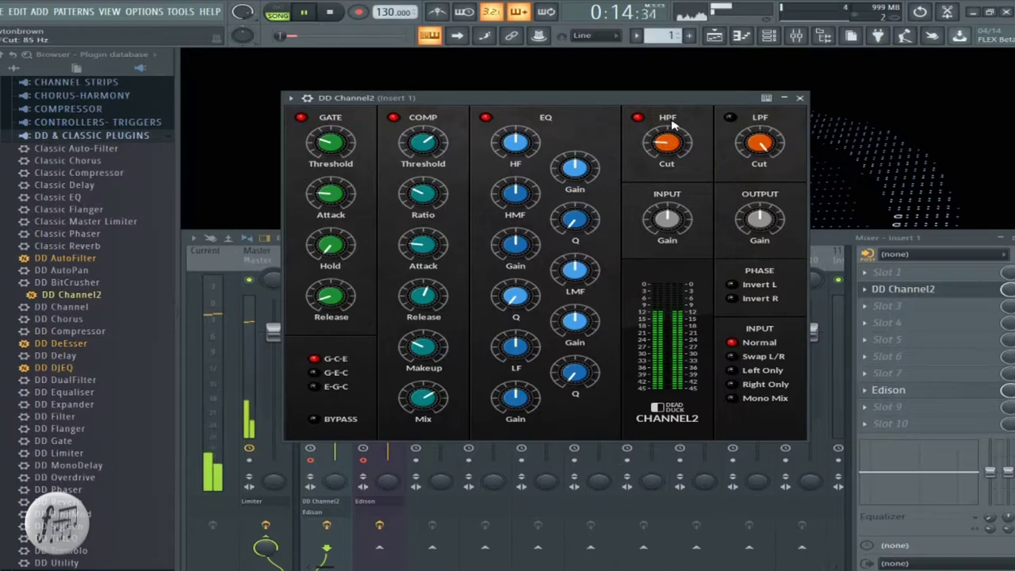
left_click(730, 117)
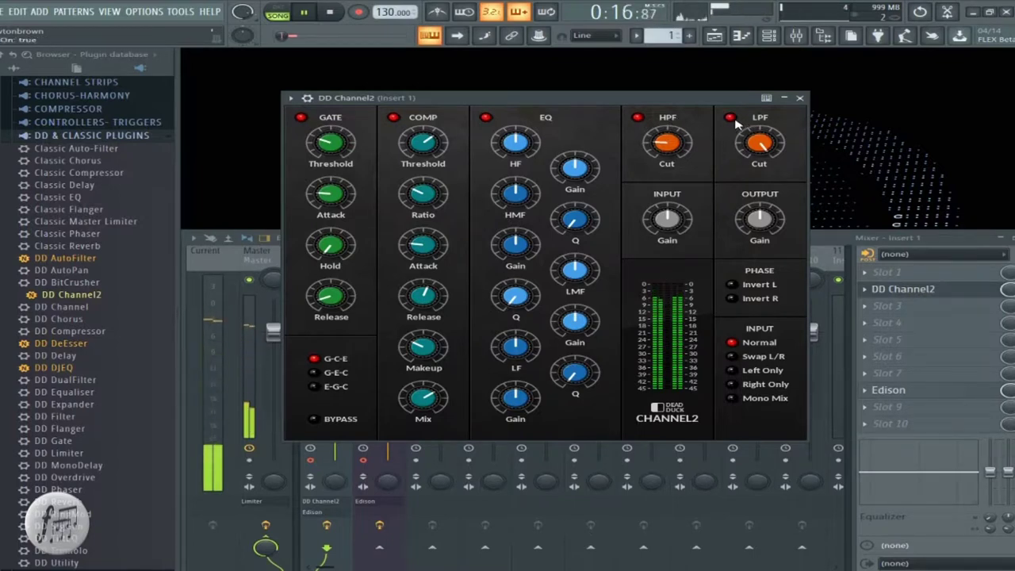
left_click_drag(767, 145, 766, 161)
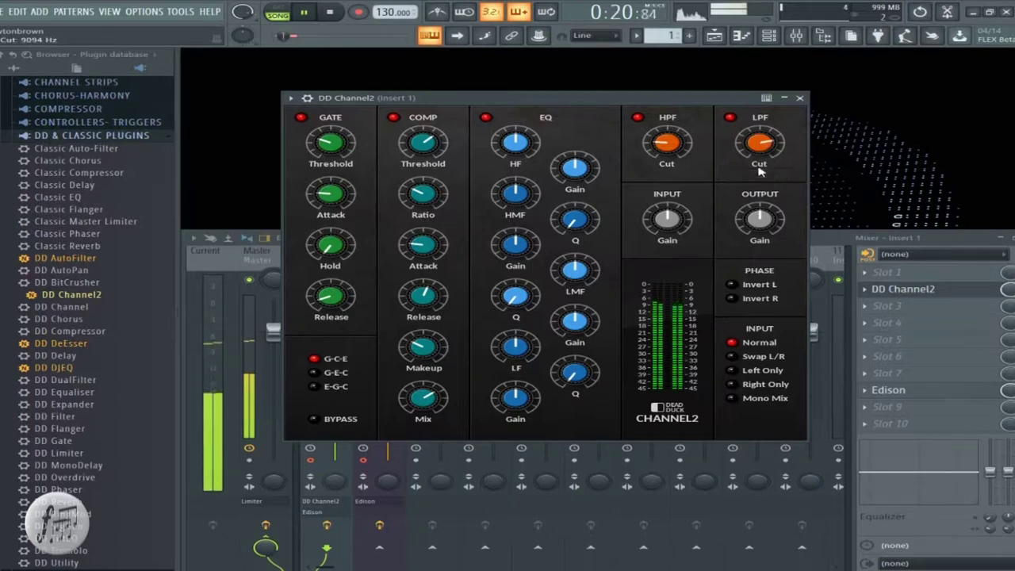
left_click_drag(660, 136, 659, 136)
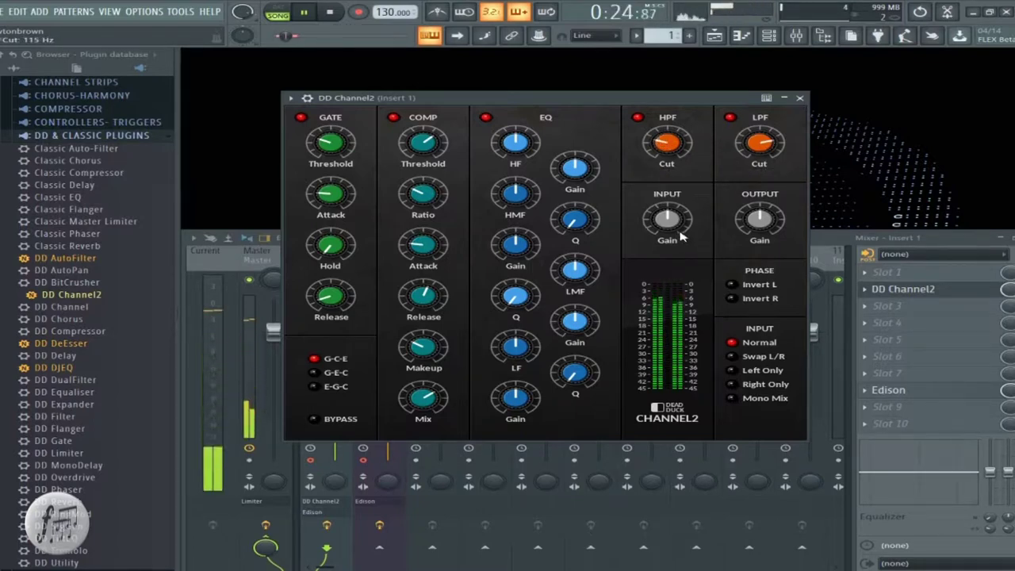
Vary Channel2's input and output gains, ending with Input at +5.4 dB and Output slightly above its midpoint
left_click_drag(669, 218, 671, 236)
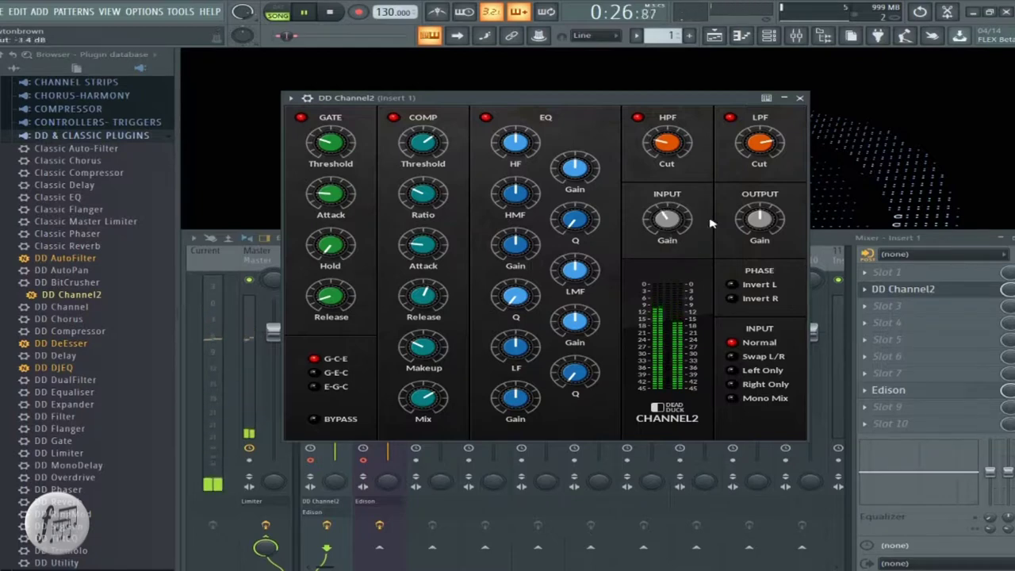
left_click_drag(759, 217, 756, 193)
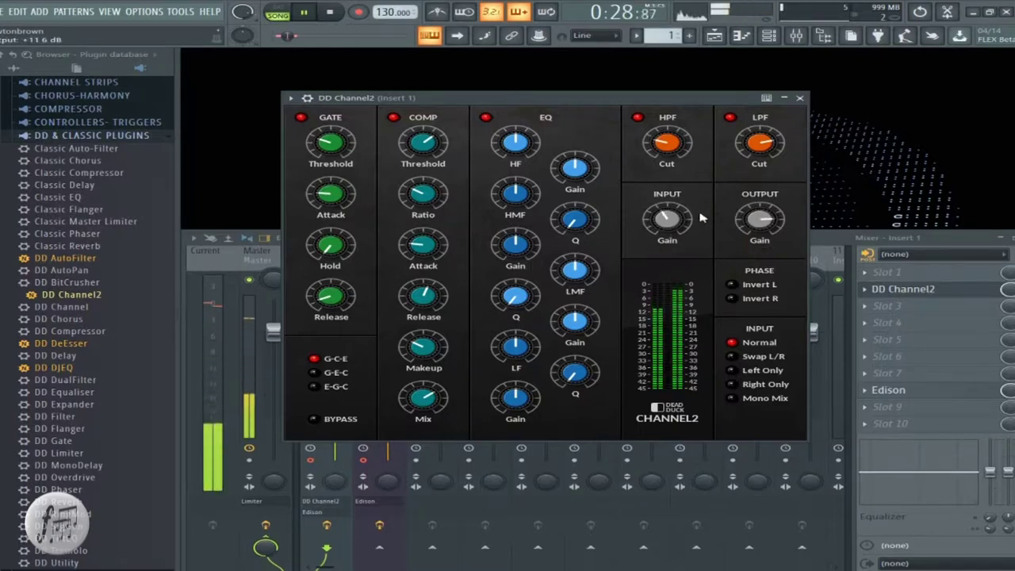
left_click_drag(671, 219, 674, 229)
left_click_drag(759, 219, 755, 241)
left_click_drag(669, 224, 669, 231)
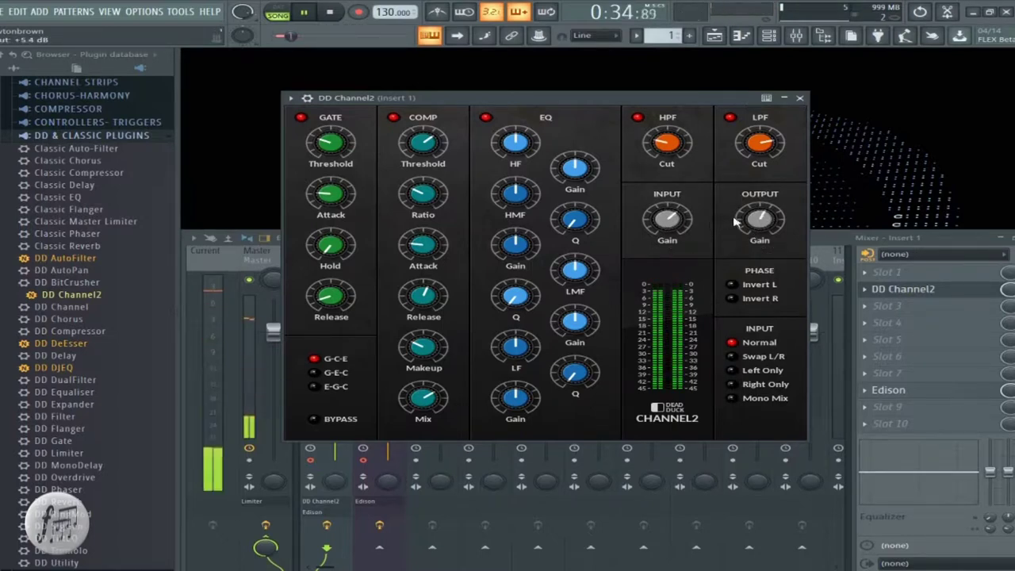
Audition the phase inversion of both channels in Channel2, ending with only Invert L enabled
left_click(743, 285)
left_click(743, 297)
left_click(742, 292)
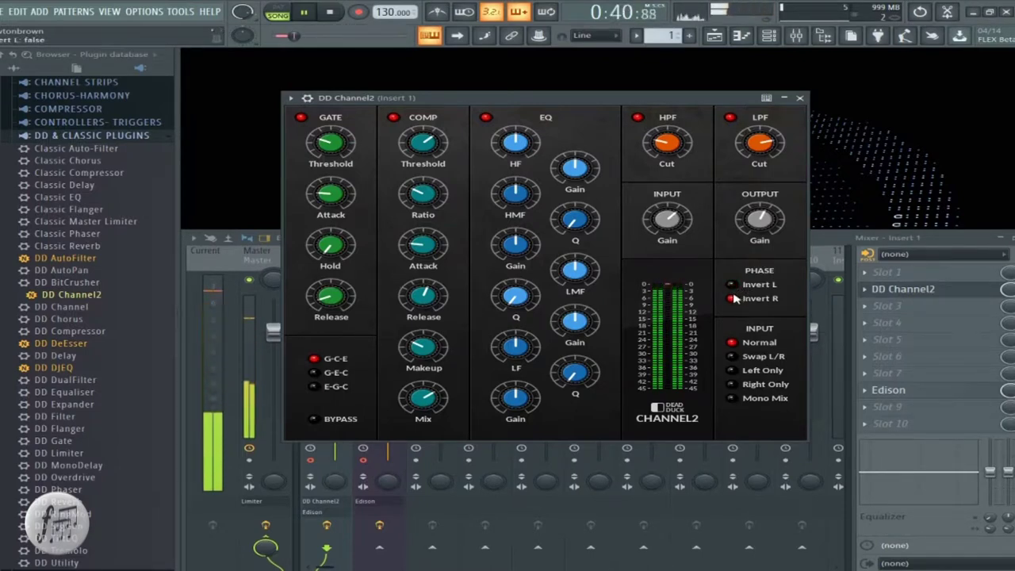
left_click(733, 295)
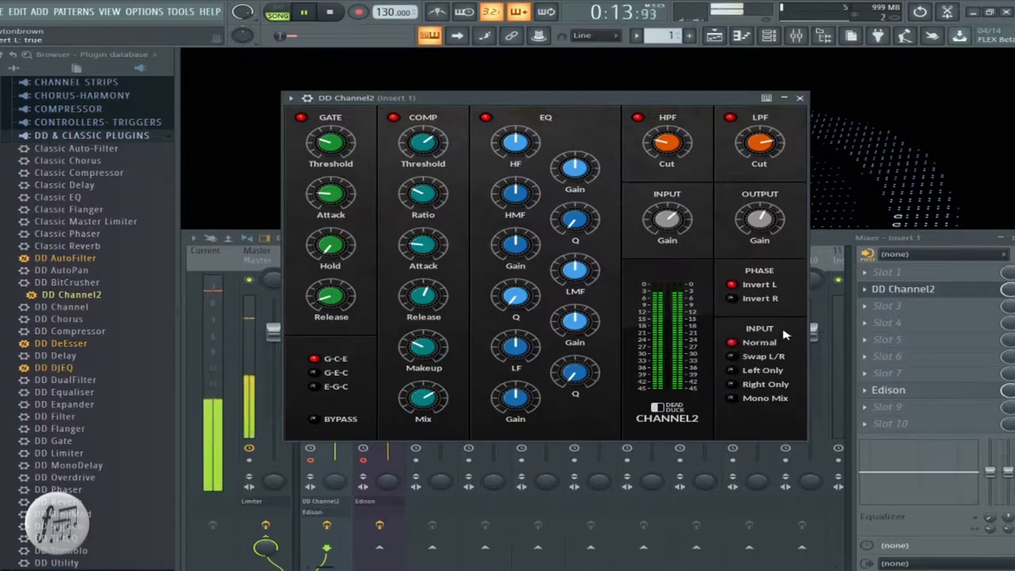
Audition Channel2's input modes, switching among Left Only, Right Only, Mono Mix and Swap L/R
left_click(739, 364)
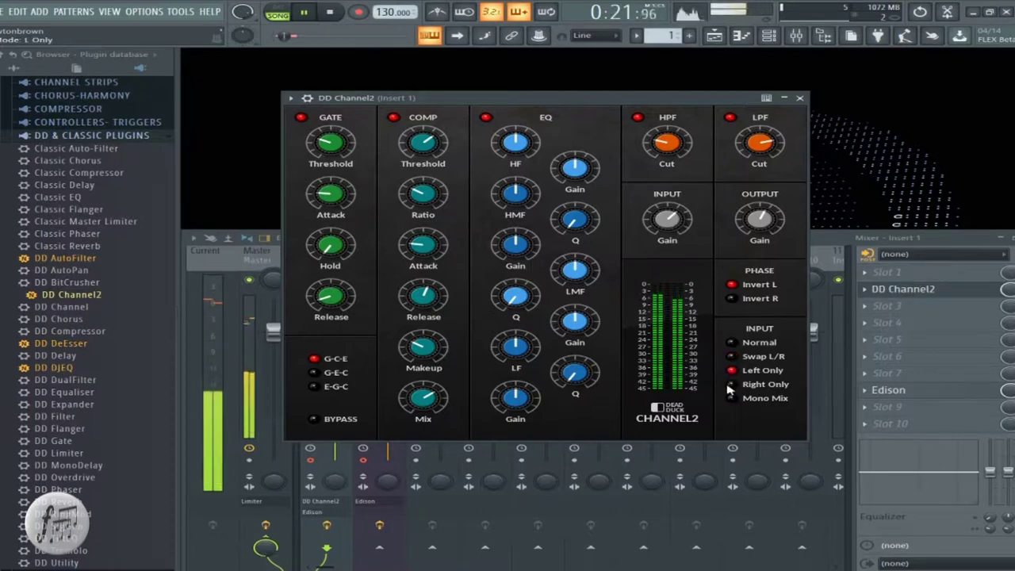
left_click(729, 385)
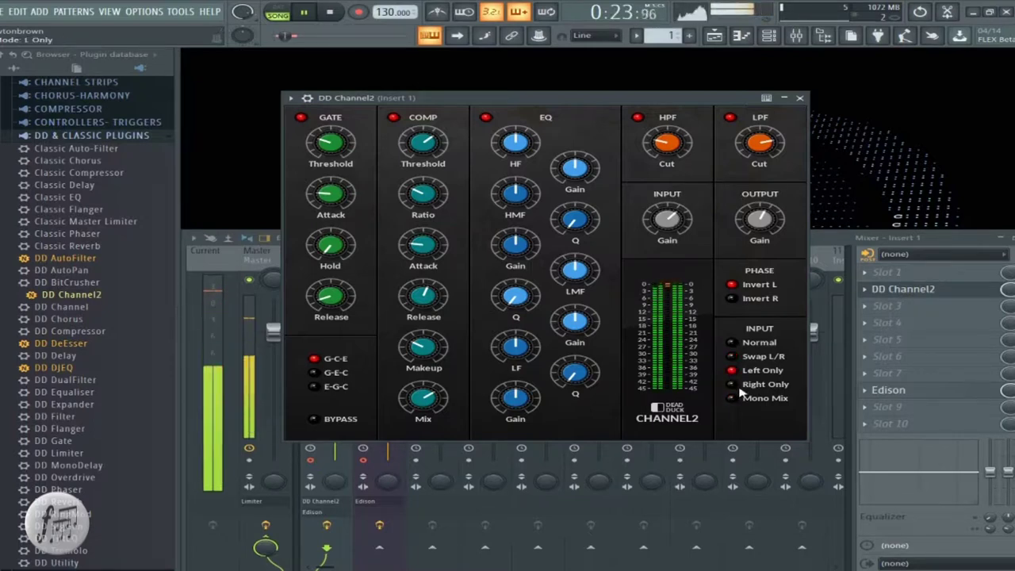
left_click(732, 399)
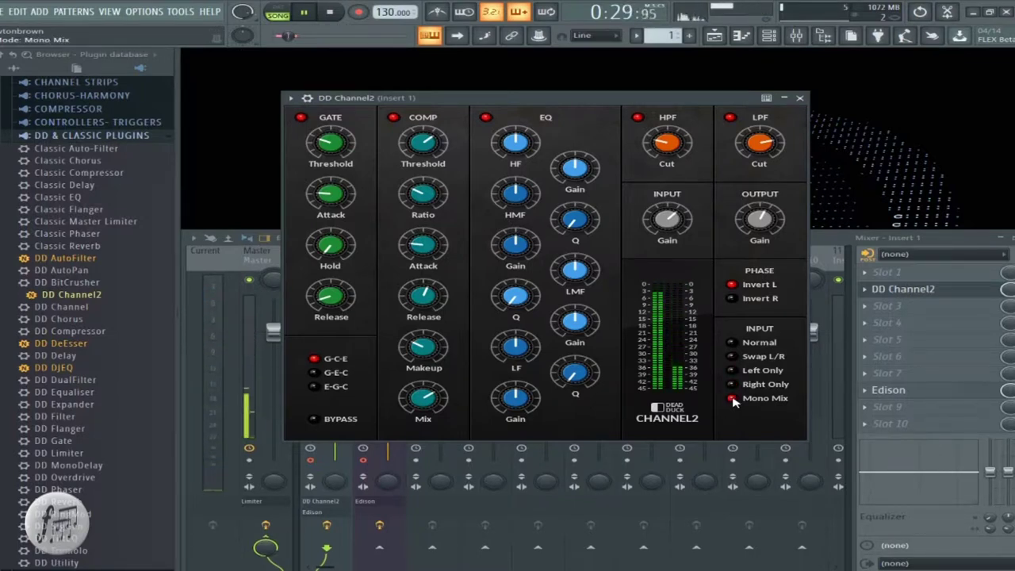
left_click(732, 385)
left_click(734, 370)
left_click(731, 357)
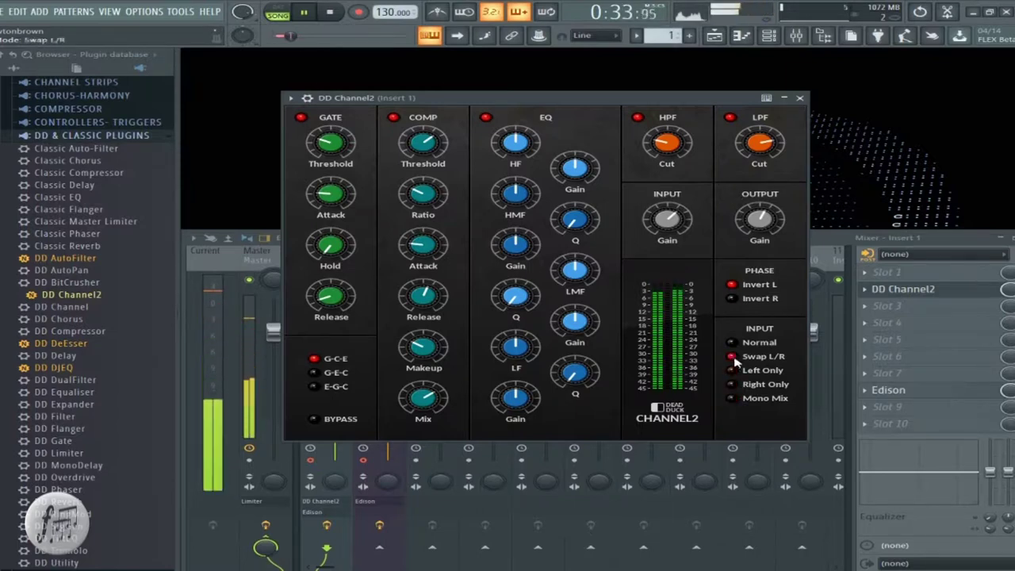
left_click(733, 343)
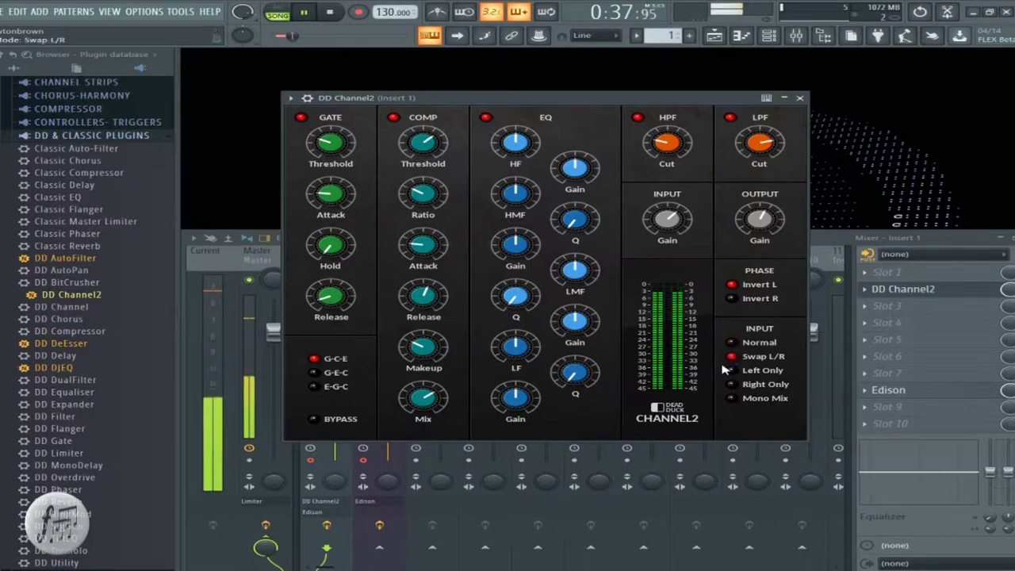
Compare the Left Only and Right Only input modes of Channel2, ending on Left Only
left_click(730, 372)
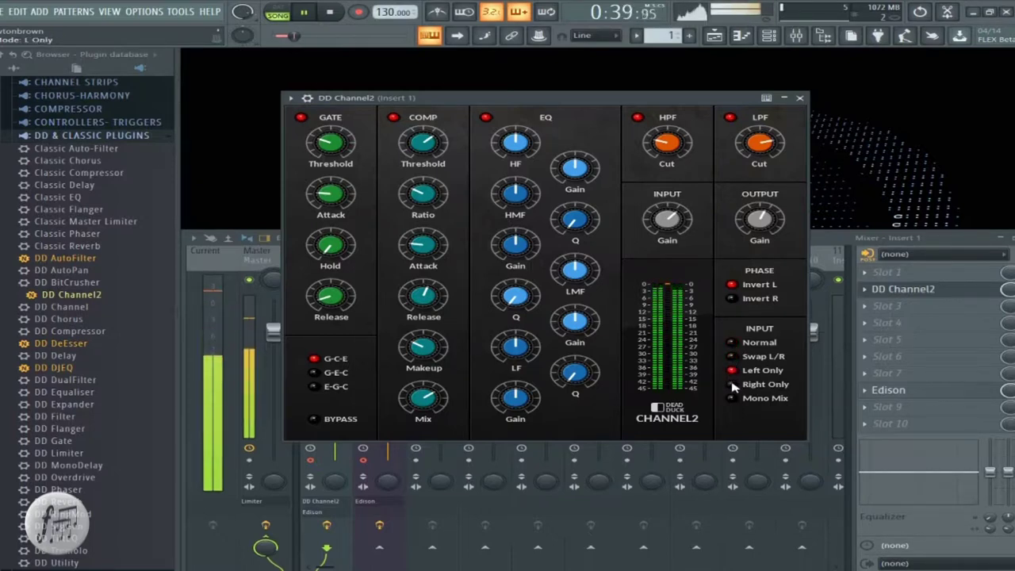
left_click(732, 385)
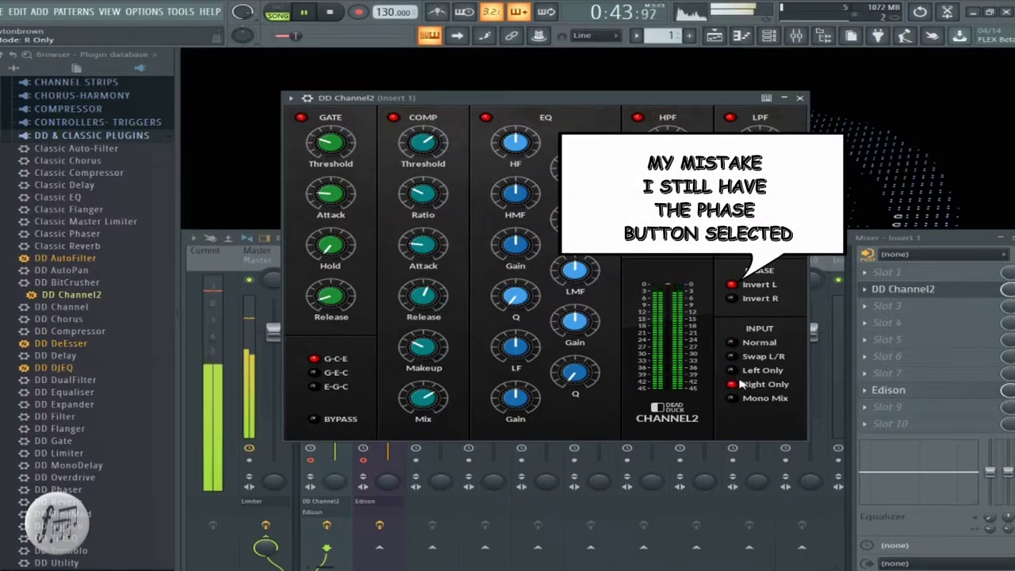
left_click(742, 372)
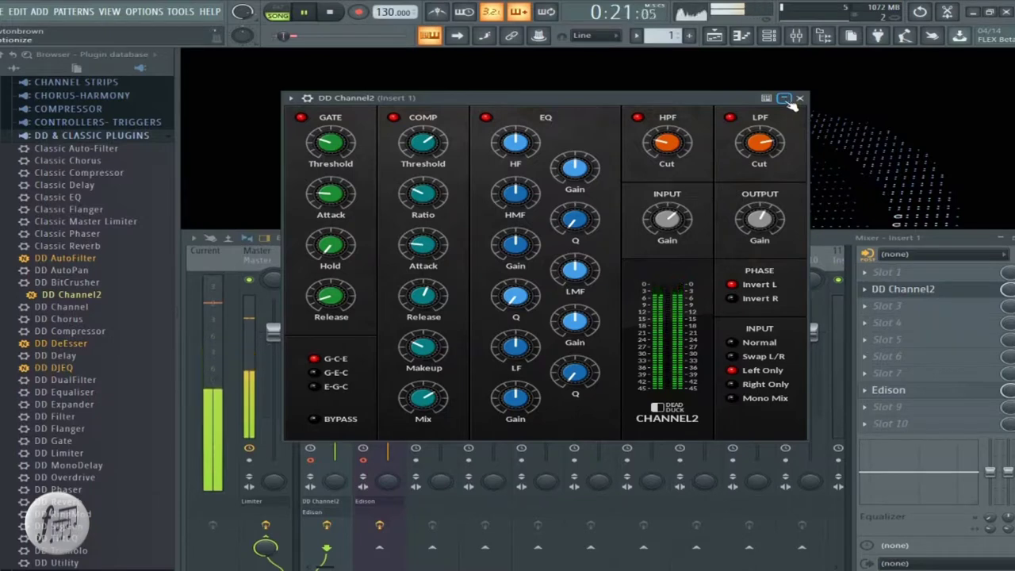
Replace Channel2 in slot 2 of Insert 1 with DD Chorus and set its Rate to 5.396 Hz
left_click(861, 246)
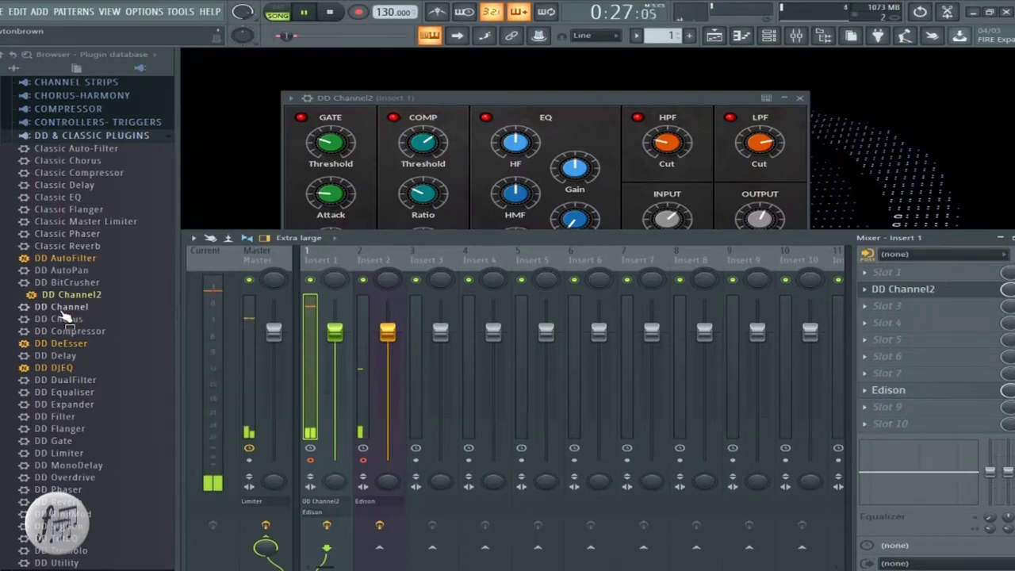
left_click_drag(67, 319, 899, 293)
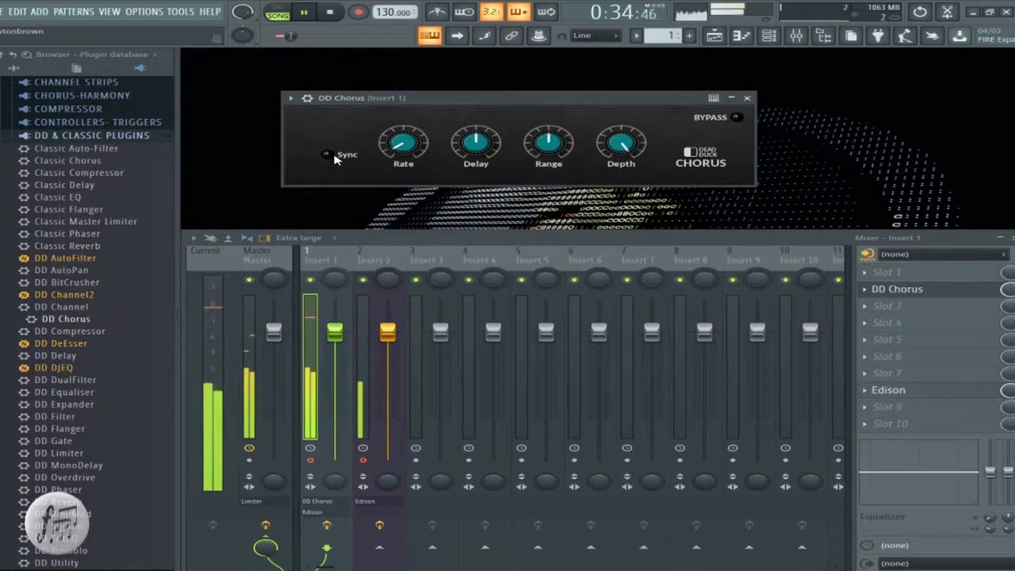
left_click_drag(420, 149, 402, 135)
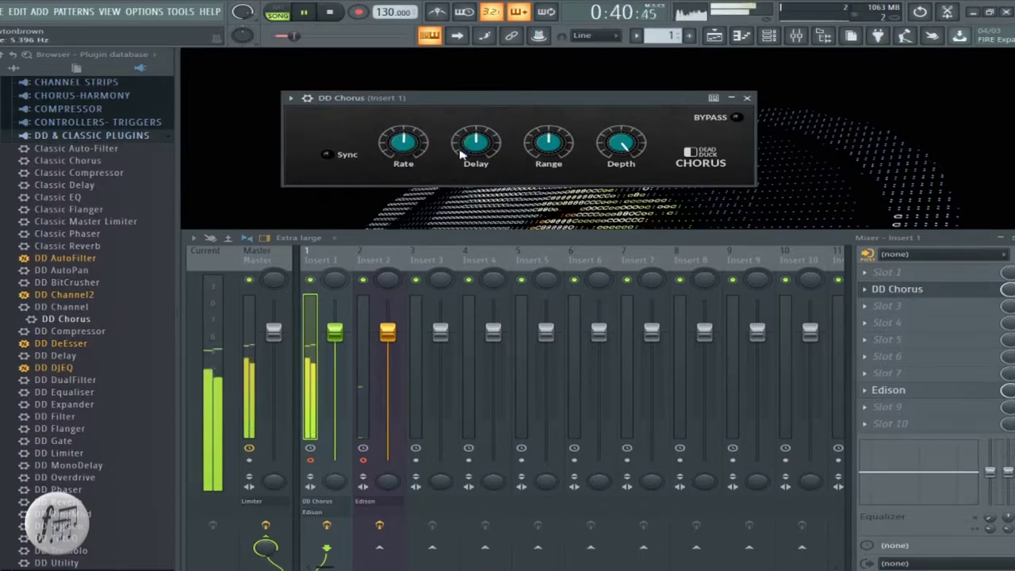
Raise the Chorus's Delay above the midpoint, lower its Range below the midpoint, and enable Sync
left_click_drag(473, 147, 478, 133)
left_click_drag(541, 137, 541, 149)
left_click(327, 157)
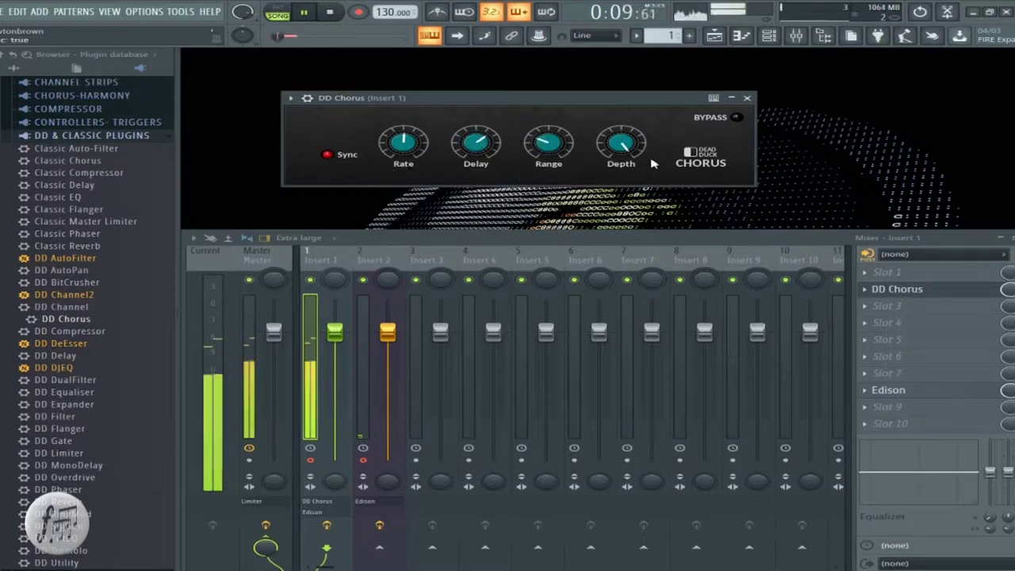
Set the Chorus's Depth to 83.0% and Delay to 1.00 ms, and raise its Rate well above the midpoint
left_click_drag(629, 149, 621, 164)
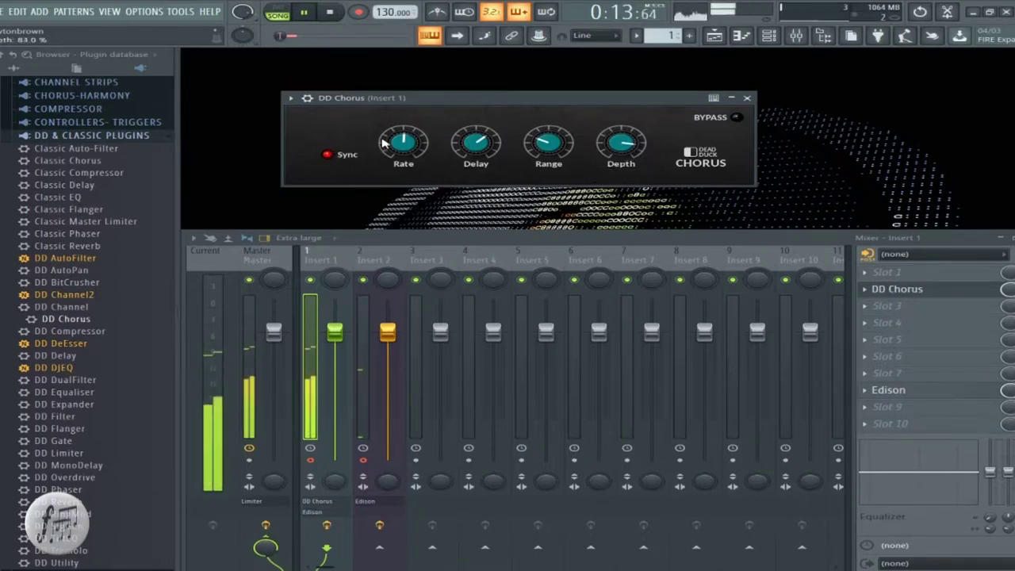
left_click_drag(467, 147, 471, 176)
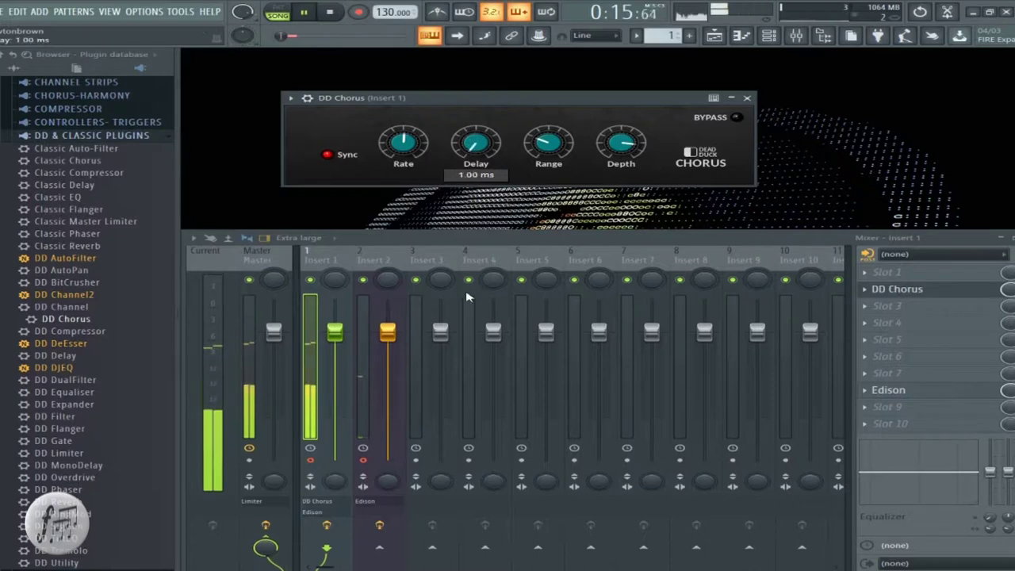
left_click_drag(467, 297, 467, 297)
mouse_move(403, 157)
left_mouse_down()
mouse_move(396, 169)
mouse_move(402, 152)
left_mouse_up()
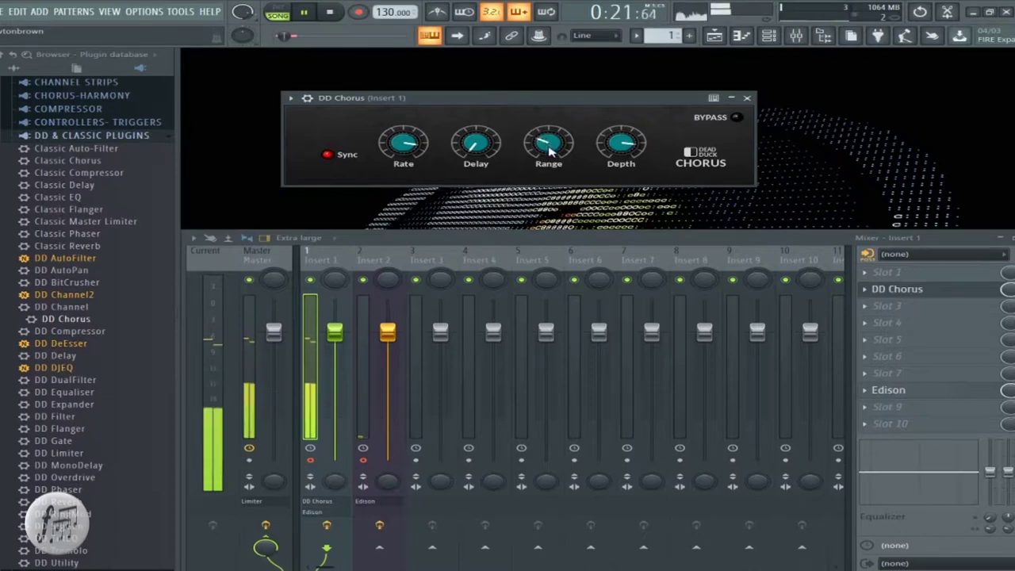
Sweep the Chorus's Range up and down, ending just below the midpoint, lower its Depth, and set Delay to 3.82 ms
mouse_move(552, 151)
left_click_drag(559, 124, 575, 103)
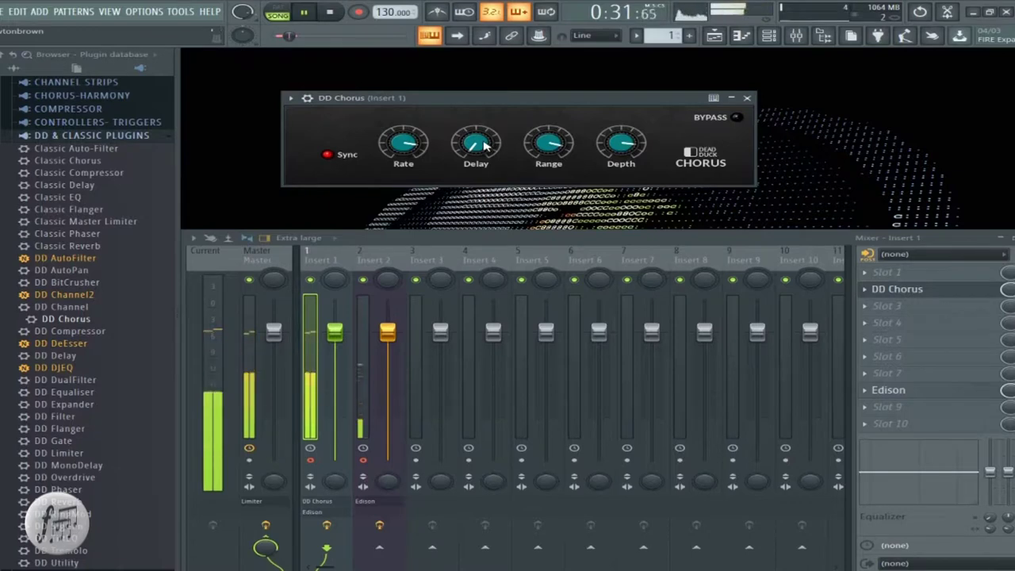
mouse_move(553, 161)
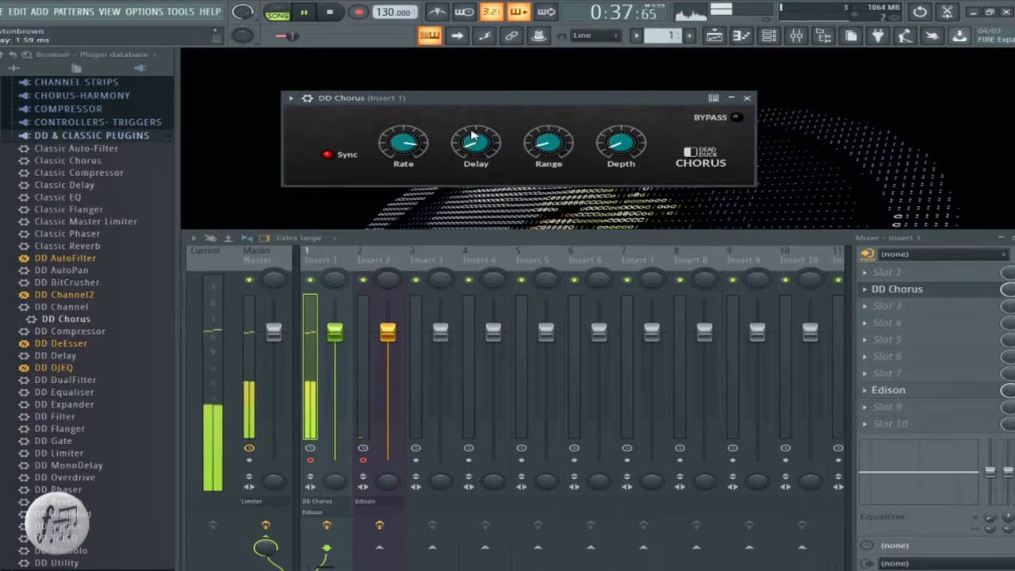
scroll(468, 143, "up", 2)
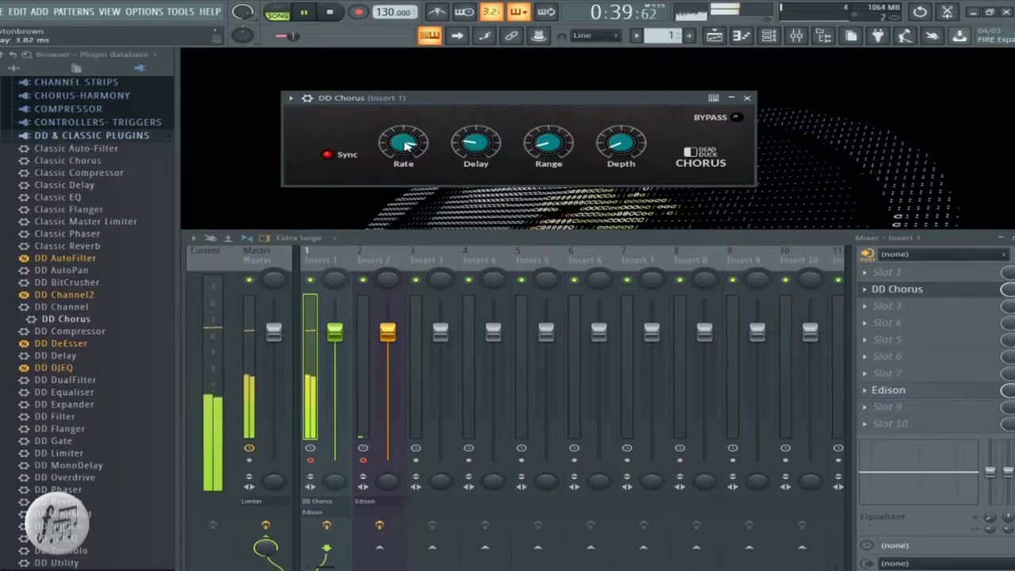
left_click_drag(542, 123, 545, 117)
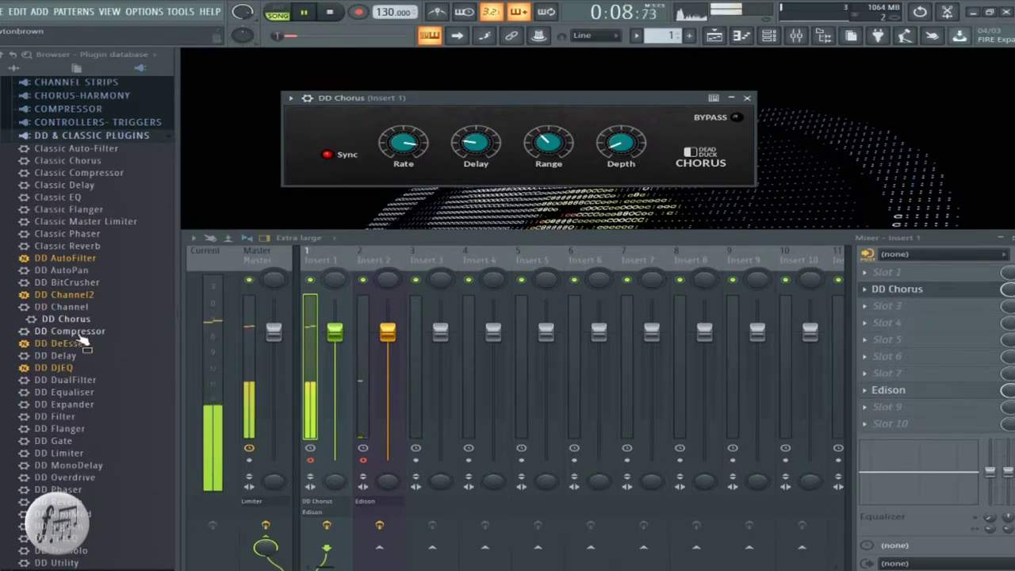
Replace the Chorus in slot 2 of Insert 1 with DD Compressor, raise Input, lower Threshold, and set Ratio to 1.2:1
left_click_drag(82, 337, 968, 290)
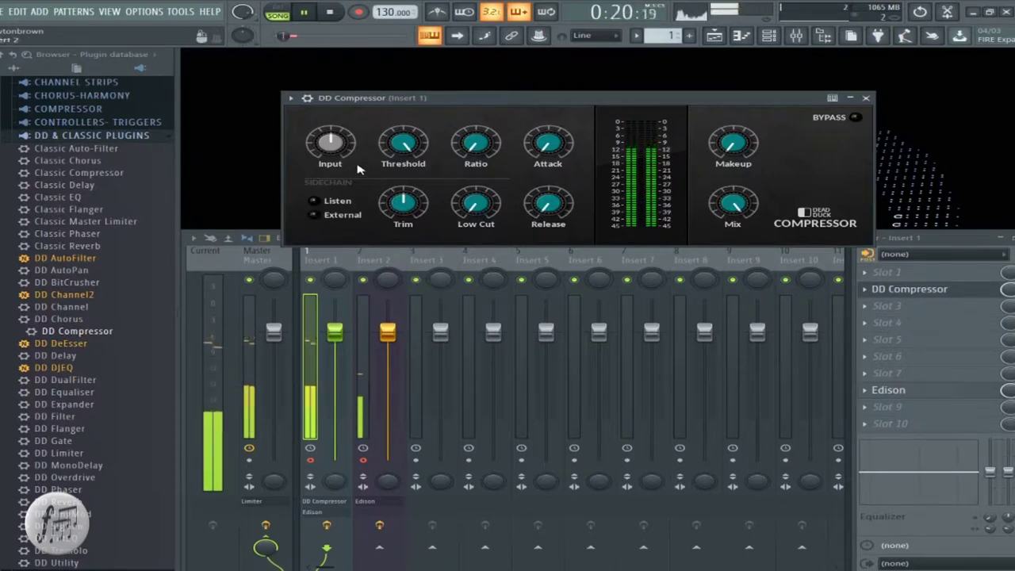
left_click_drag(331, 146, 404, 197)
left_click_drag(476, 141, 473, 131)
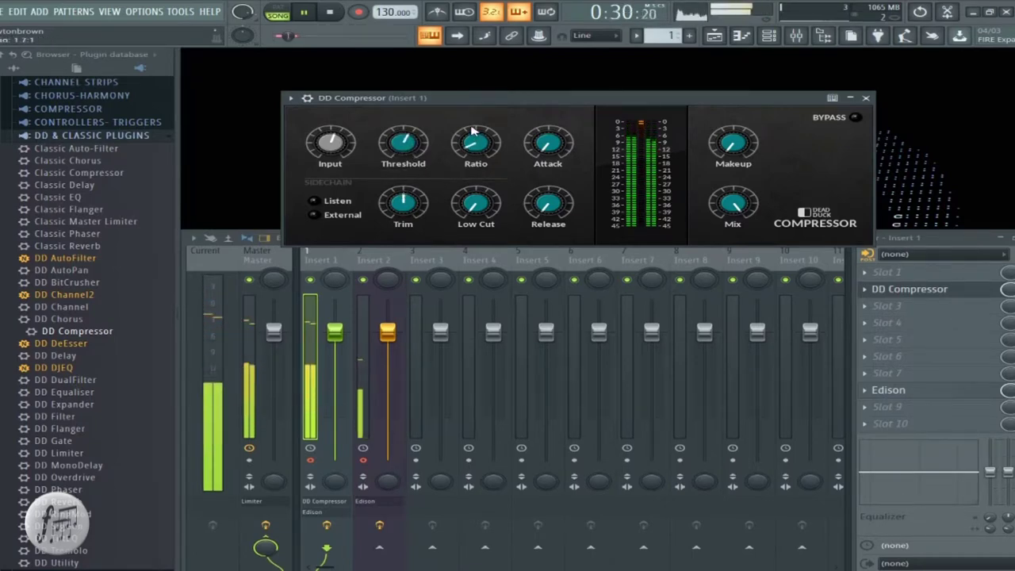
Set the Compressor's Attack to 3.7 ms, sidechain Trim to +3.6 dB, and Low Cut to 125 Hz
left_click_drag(549, 145, 549, 135)
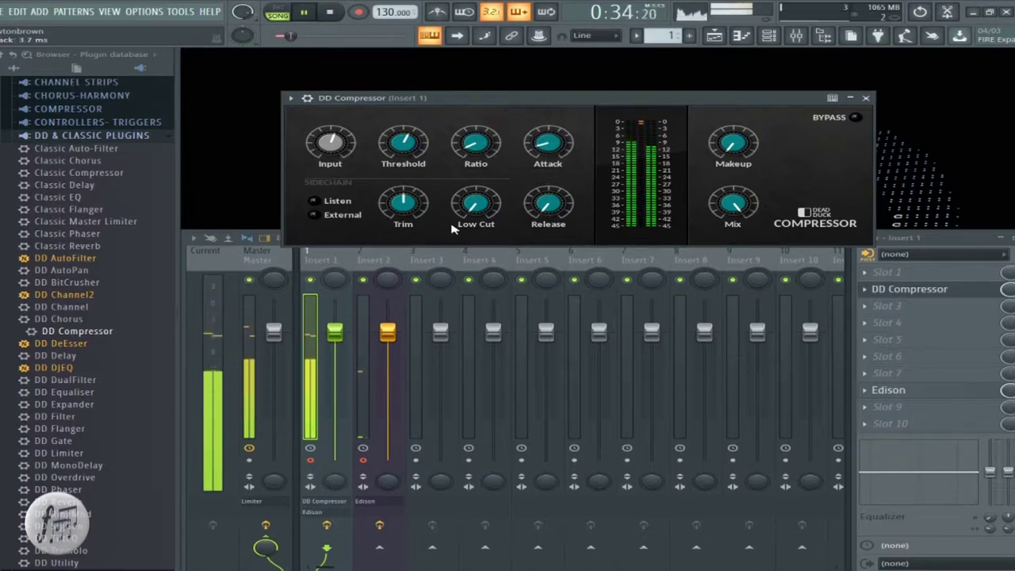
left_click(400, 211)
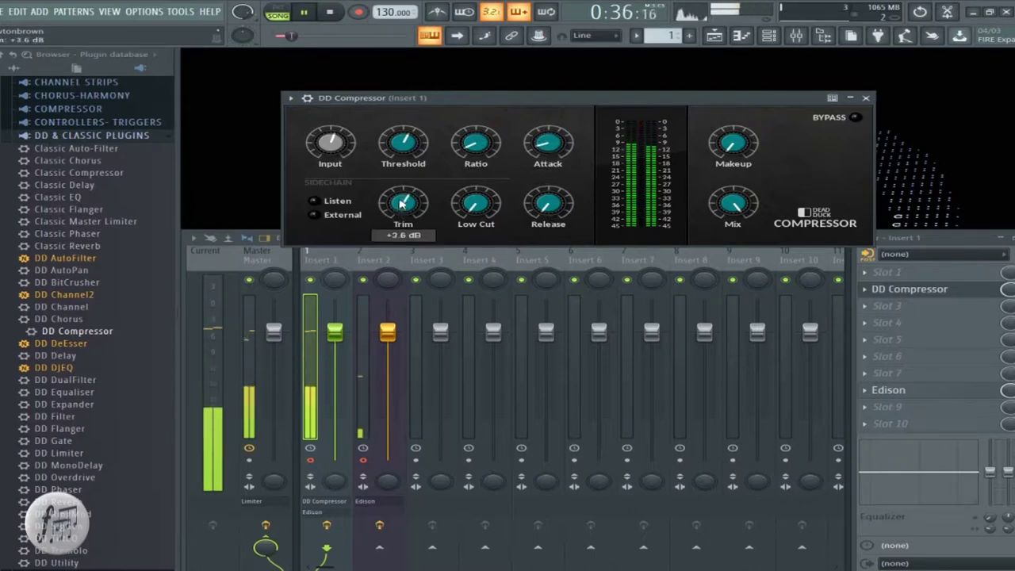
left_click_drag(403, 205, 402, 202)
left_click_drag(481, 212, 472, 183)
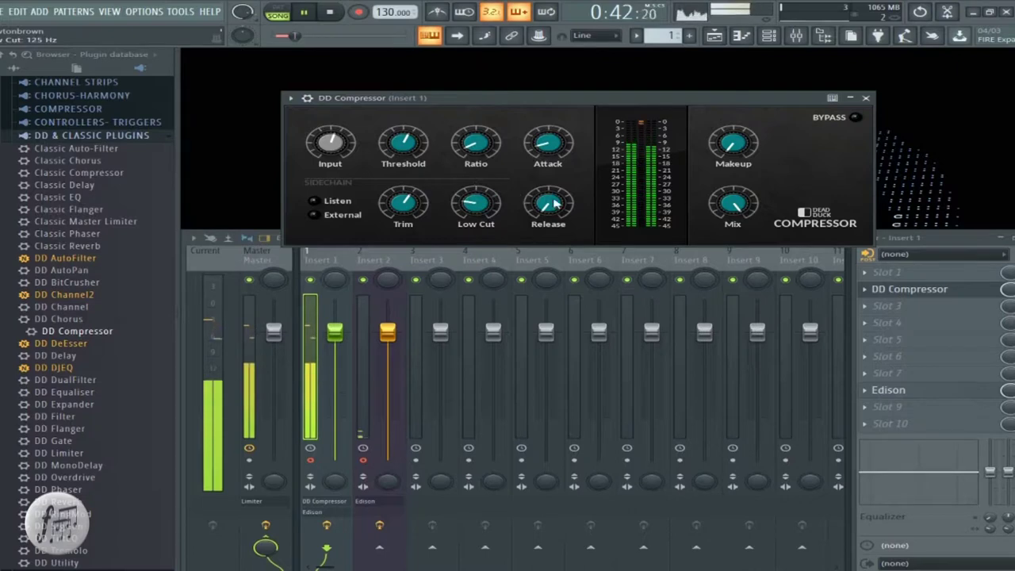
Raise the Compressor's Attack and Makeup, set Release to 209.7 ms and Low Cut to 305 Hz, and reduce the Mix
left_click_drag(553, 203, 546, 122)
left_click_drag(559, 211, 562, 197)
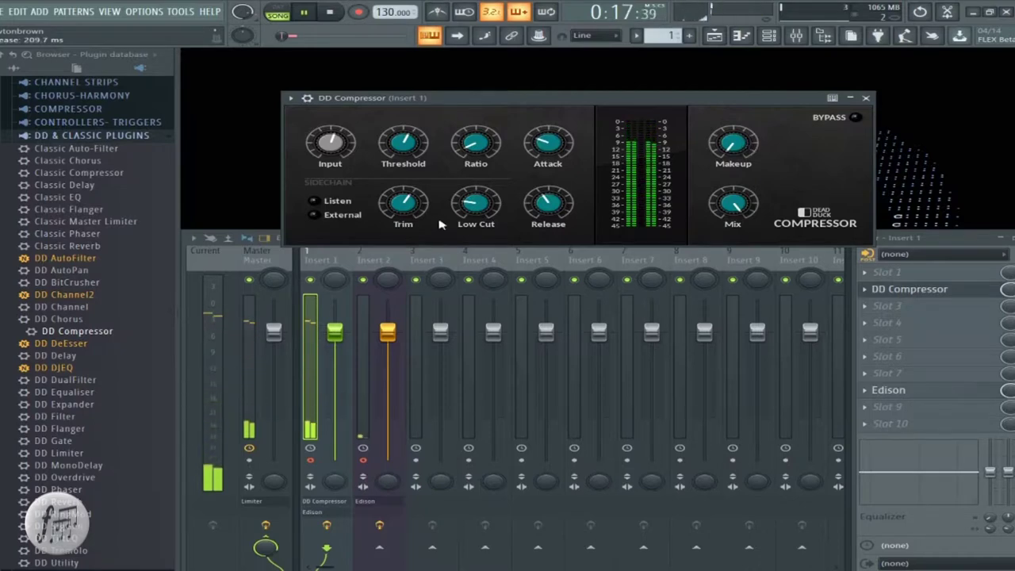
mouse_move(472, 200)
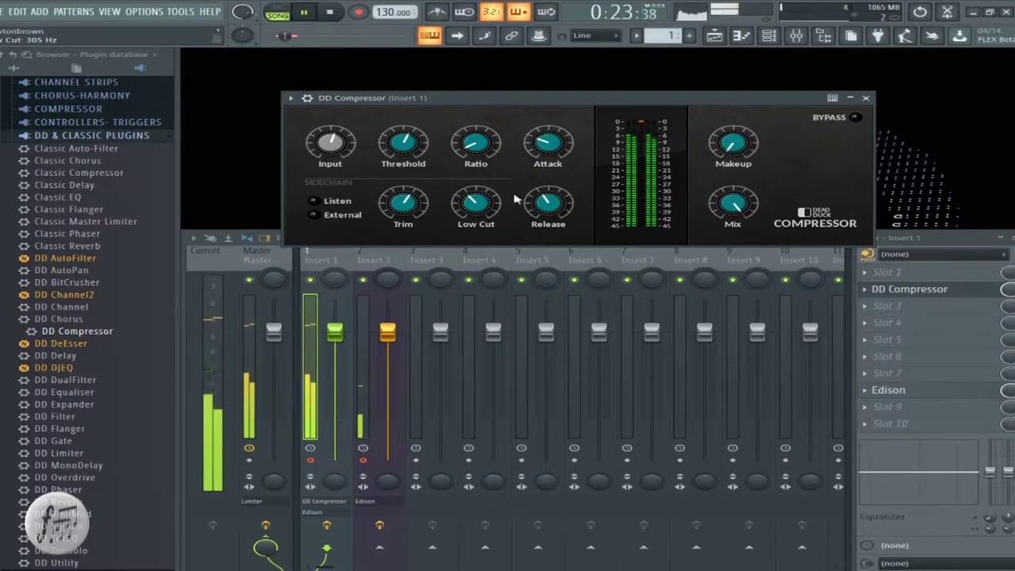
left_click_drag(733, 144, 732, 190)
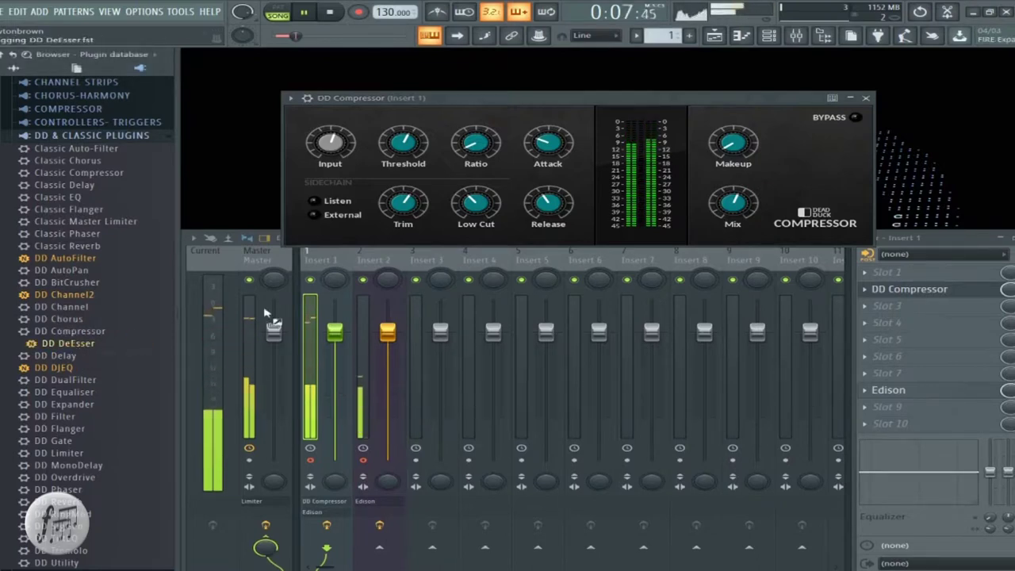
Load DD DeEsser into slot 2 of Insert 2, raise its Input, and set its Threshold to -53.6 dB
left_click_drag(268, 317, 572, 444)
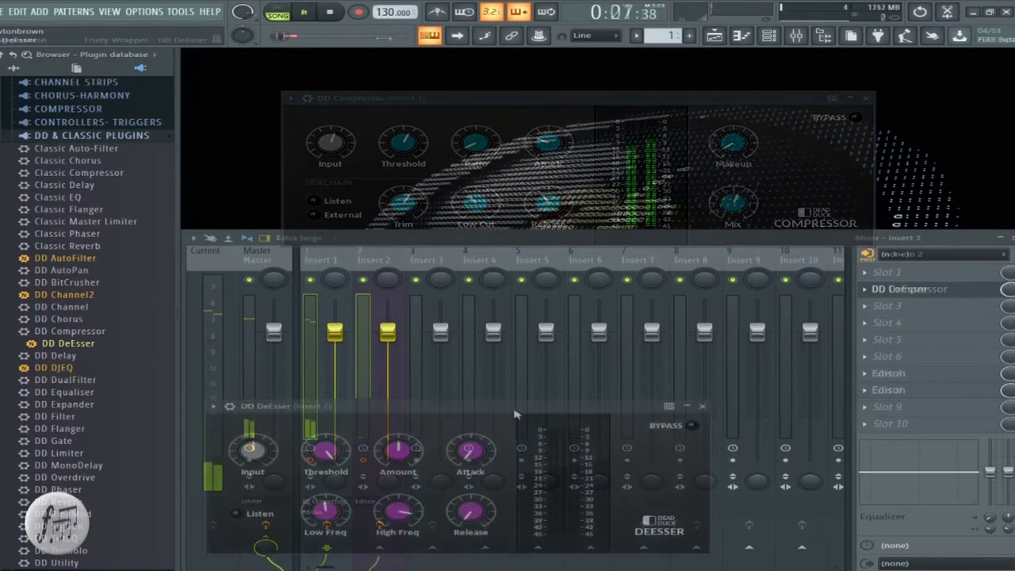
left_click_drag(519, 419, 615, 80)
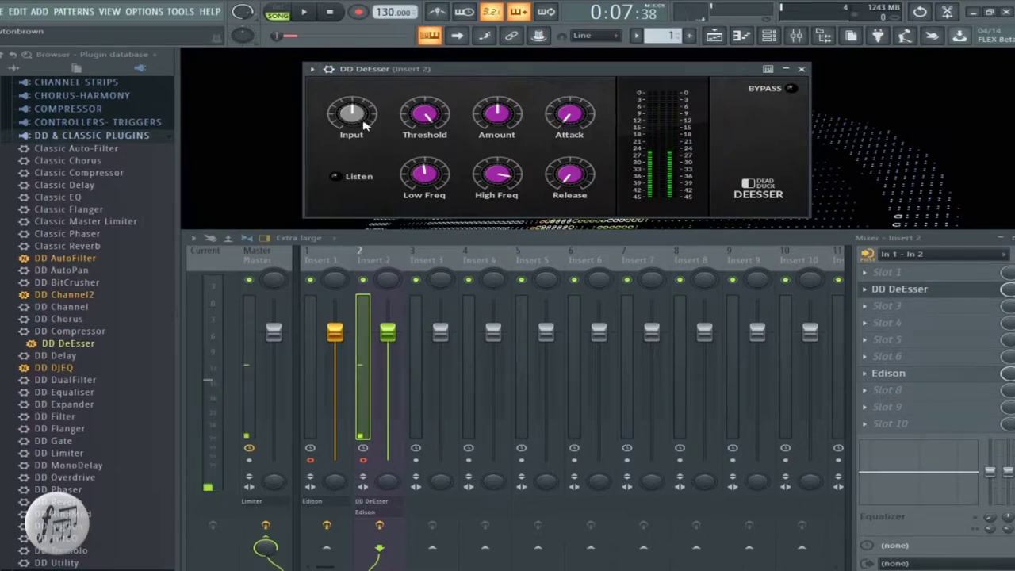
left_click_drag(365, 123, 421, 173)
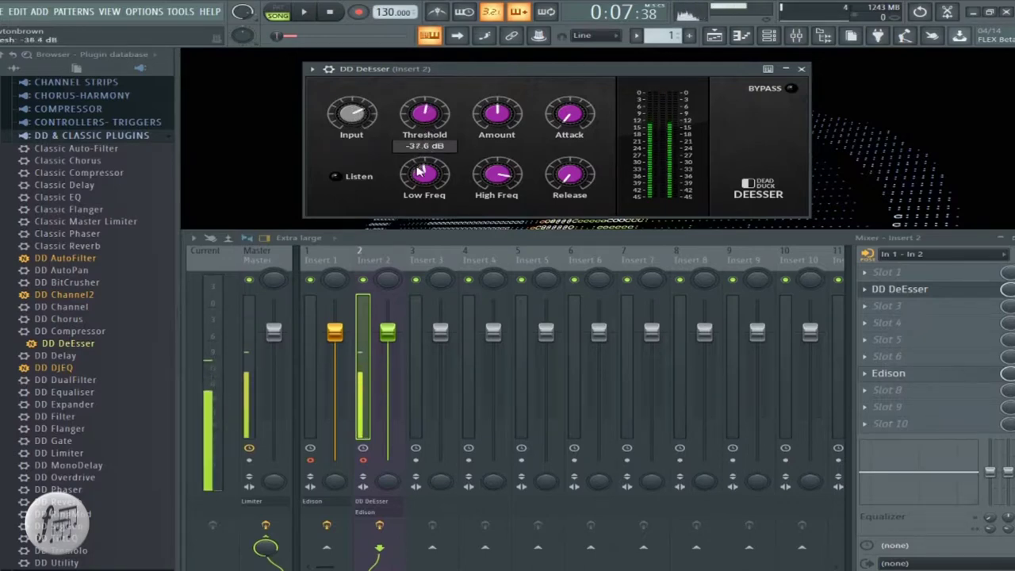
left_click_drag(421, 173, 412, 189)
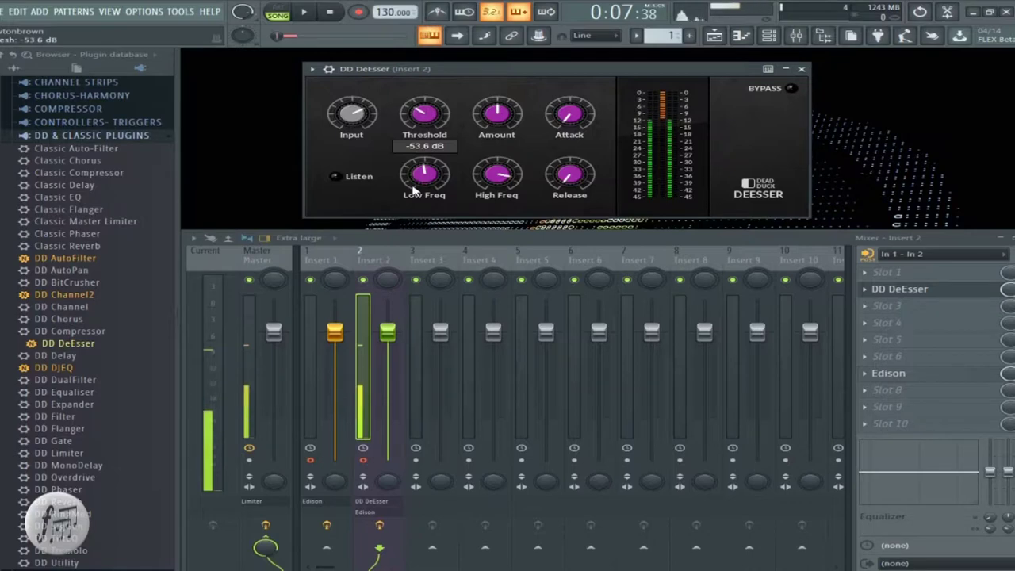
Set the DeEsser's Low Freq to 2673 Hz, High Freq to 6689 Hz and Release to 82.0 ms, raise Attack, and turn Amount to maximum
left_click_drag(426, 190, 428, 181)
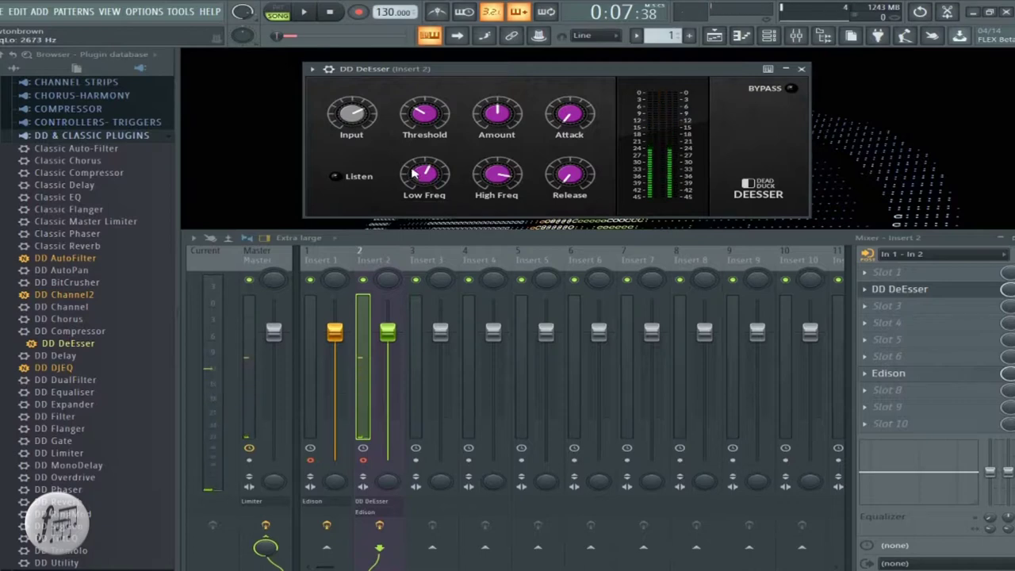
left_click_drag(493, 180, 493, 181)
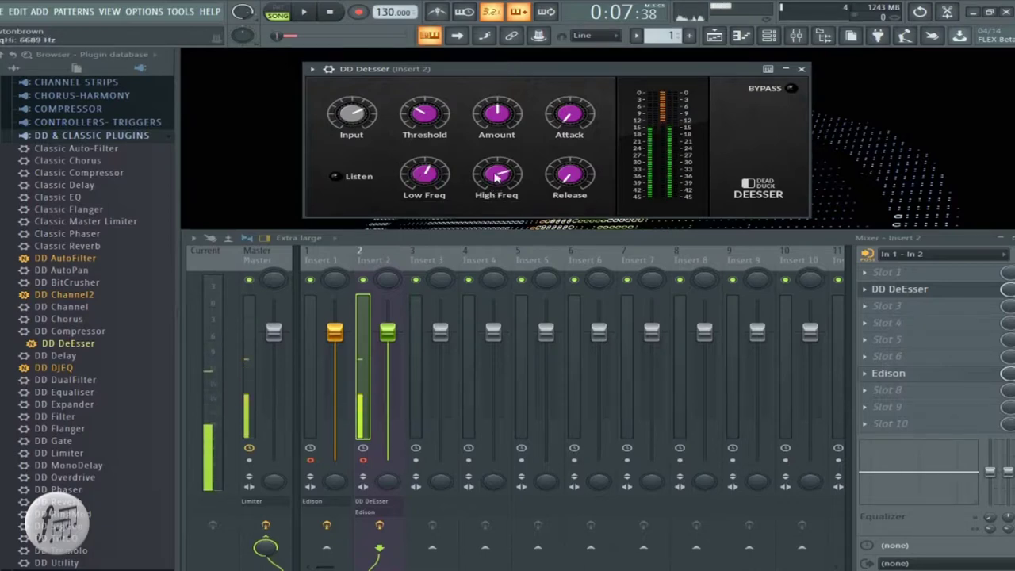
mouse_move(571, 193)
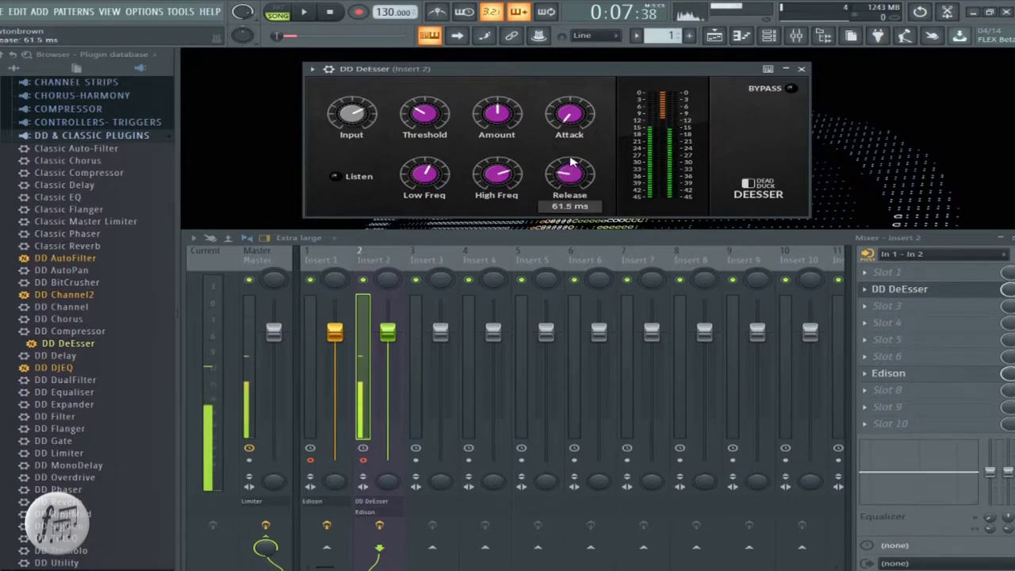
left_click_drag(571, 161, 585, 151)
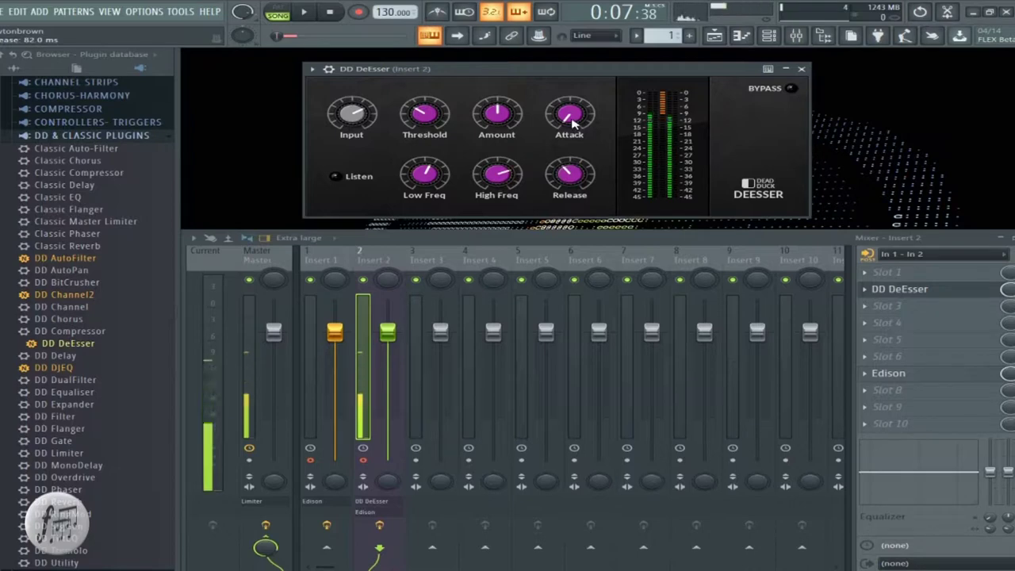
mouse_move(572, 118)
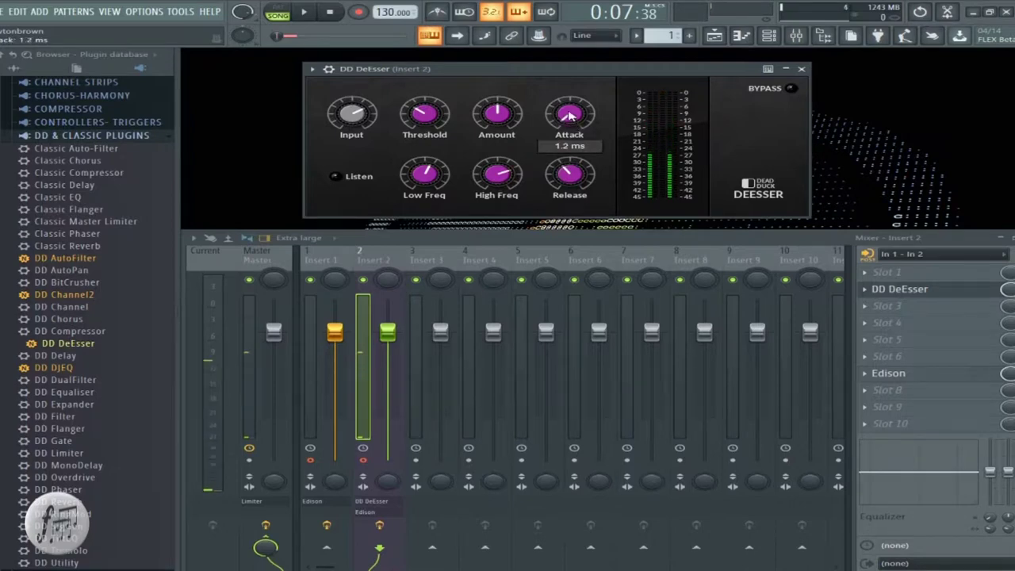
mouse_move(499, 119)
scroll(499, 119, "down", 2)
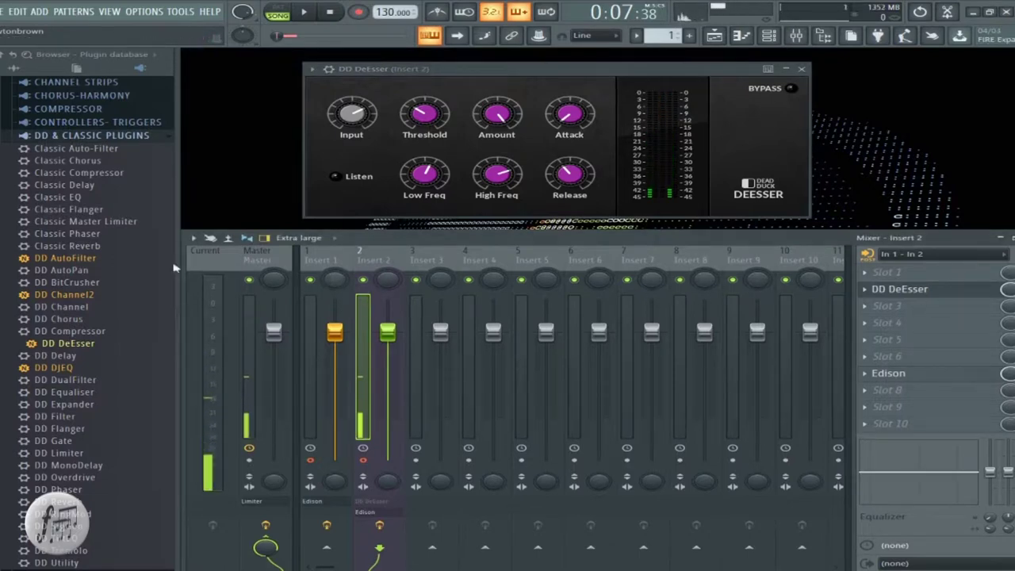
Load DD Delay into slot 2 of Insert 1, close the DeEsser window, and start song playback
left_click(325, 266)
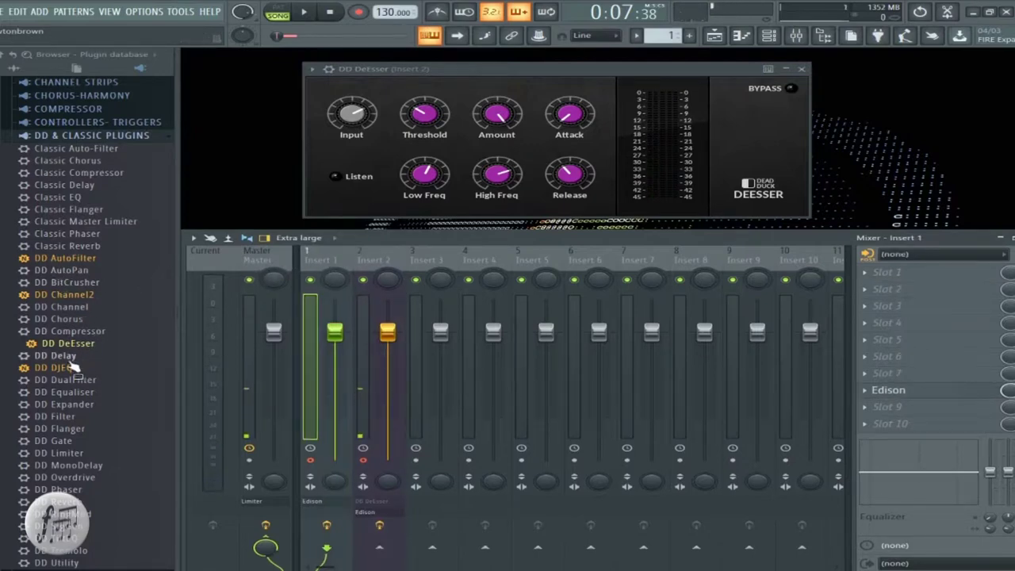
left_click_drag(72, 358, 930, 288)
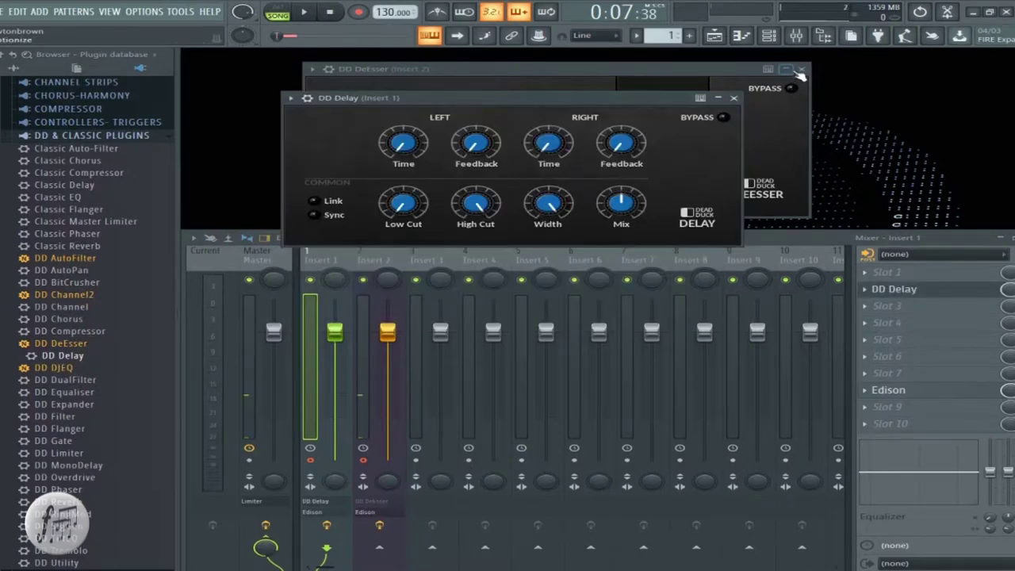
left_click(802, 69)
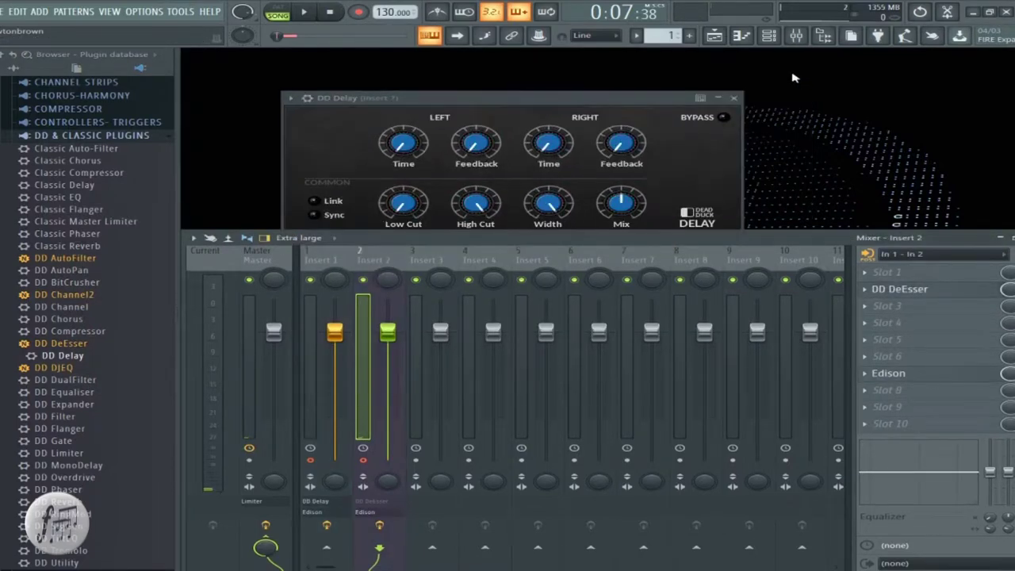
left_click(565, 99)
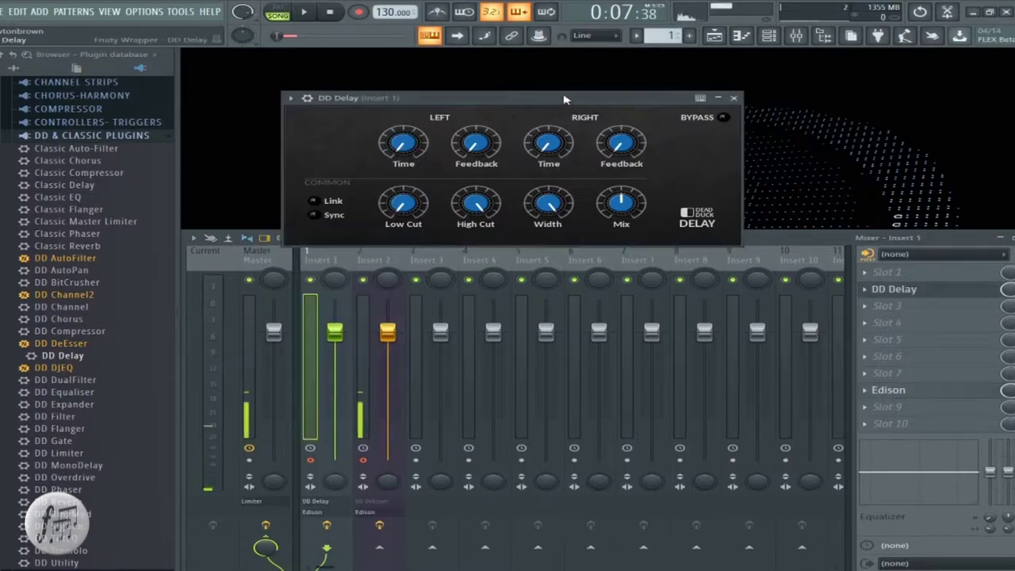
left_click_drag(565, 103, 644, 80)
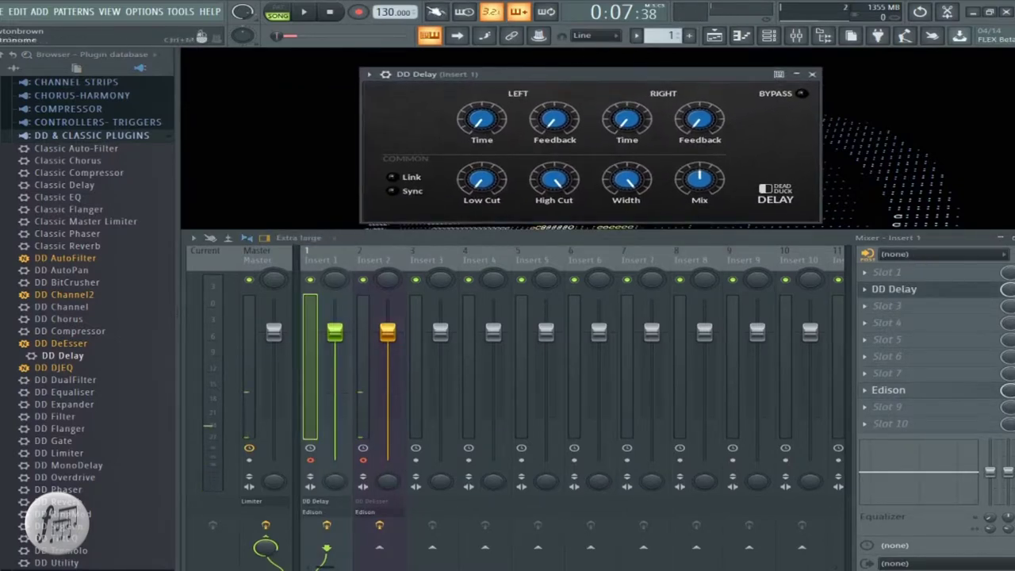
left_click(307, 13)
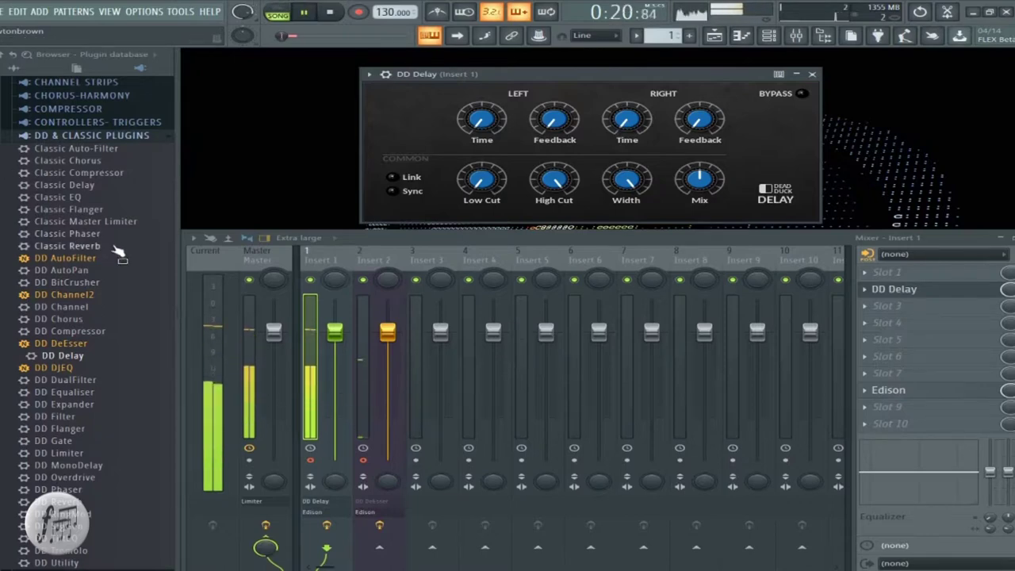
scroll(110, 273, "down", 3)
scroll(110, 273, "down", 3)
scroll(111, 277, "up", 2)
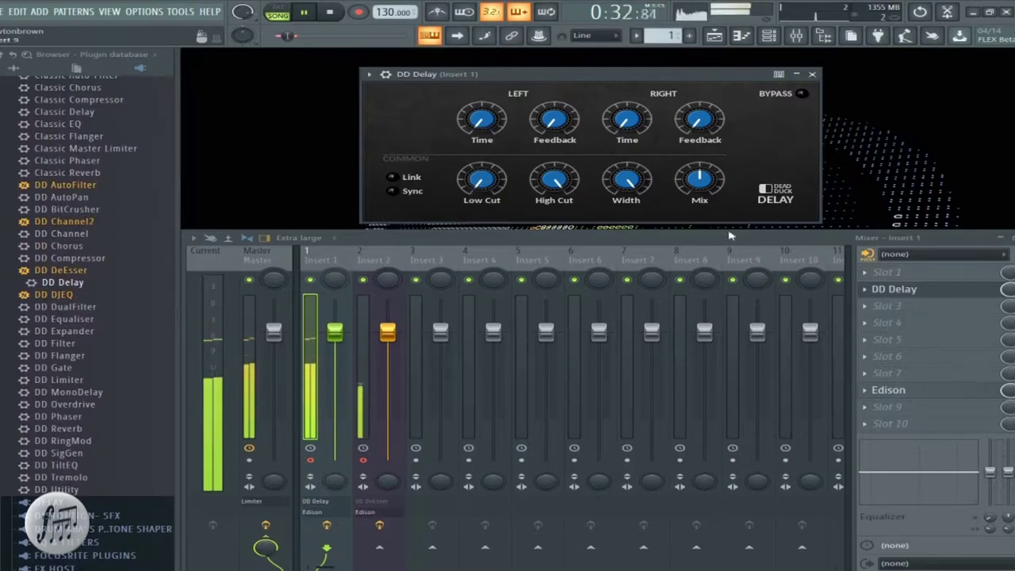
Enable Sync and Link on the Delay and set its left Time to 1/4D
left_click(400, 181)
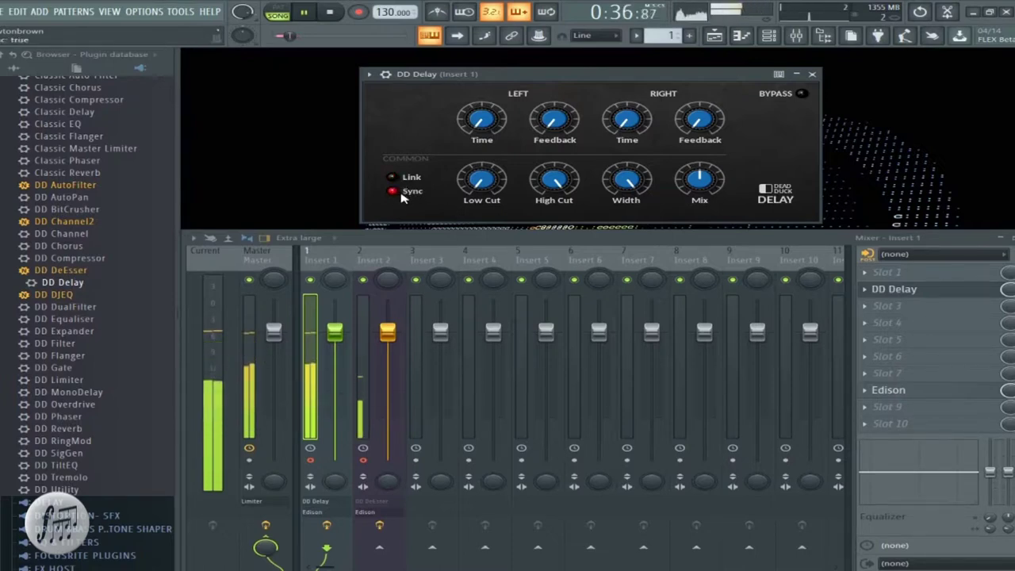
left_click(400, 181)
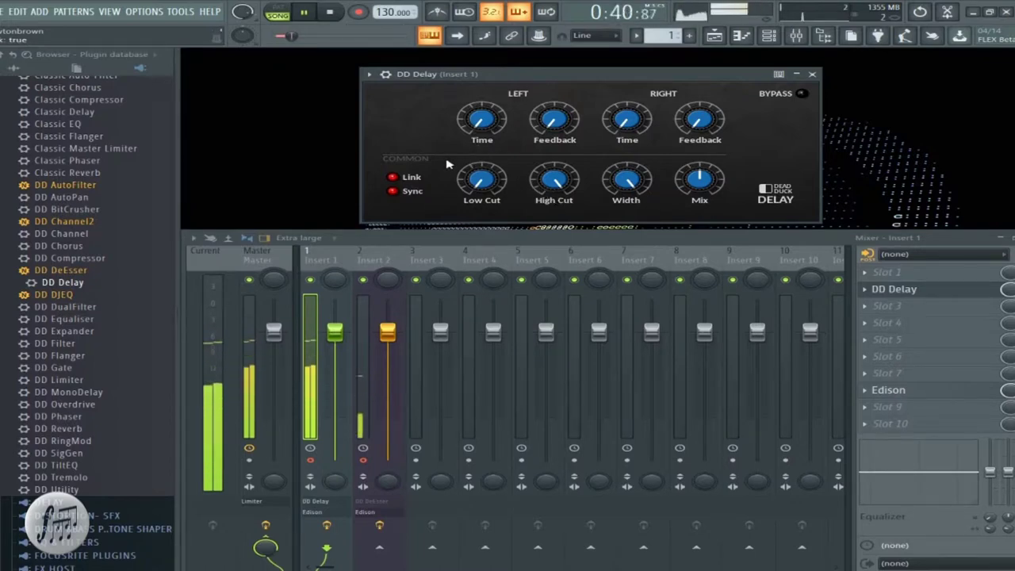
left_click(393, 193)
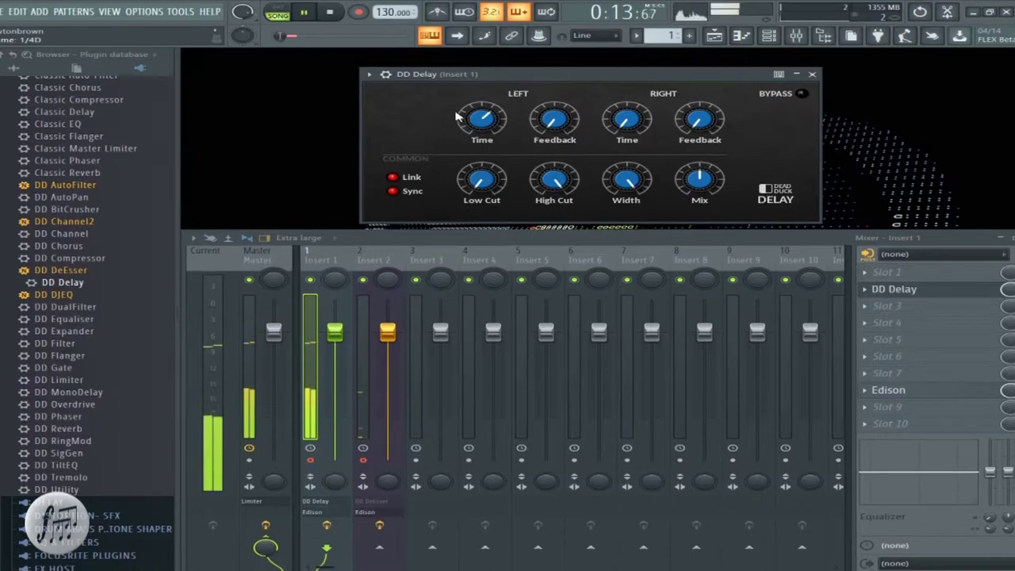
Set the Delay's left Time to 1/32 and raise its left Feedback to roughly the middle of its range
left_click_drag(460, 116, 500, 184)
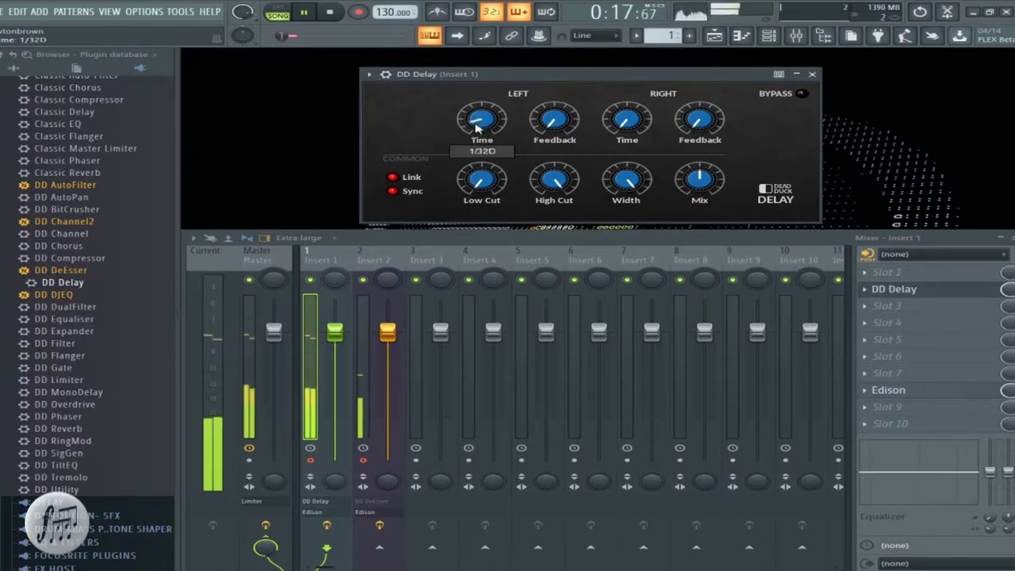
left_click_drag(477, 127, 484, 137)
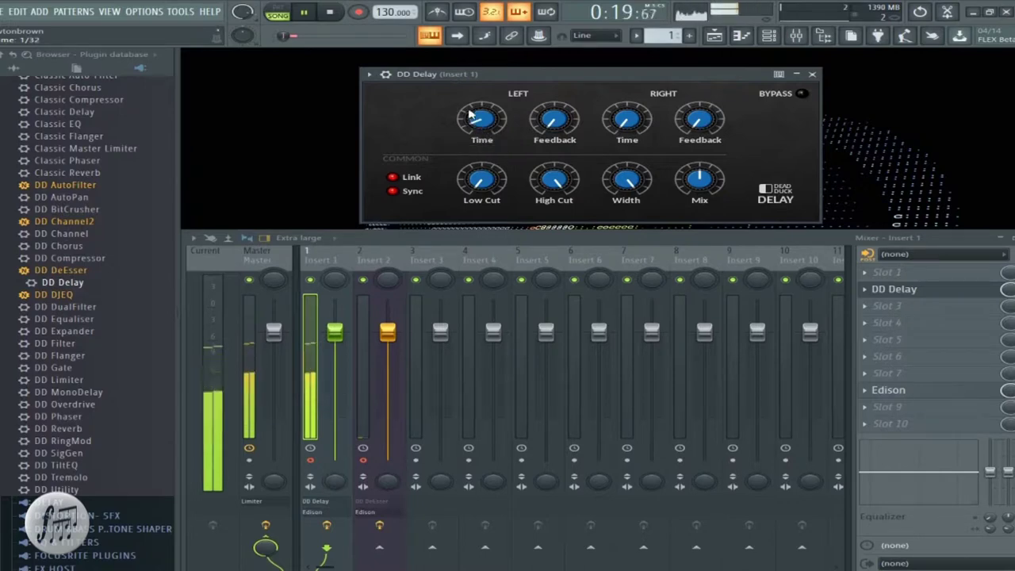
left_click_drag(558, 120, 565, 96)
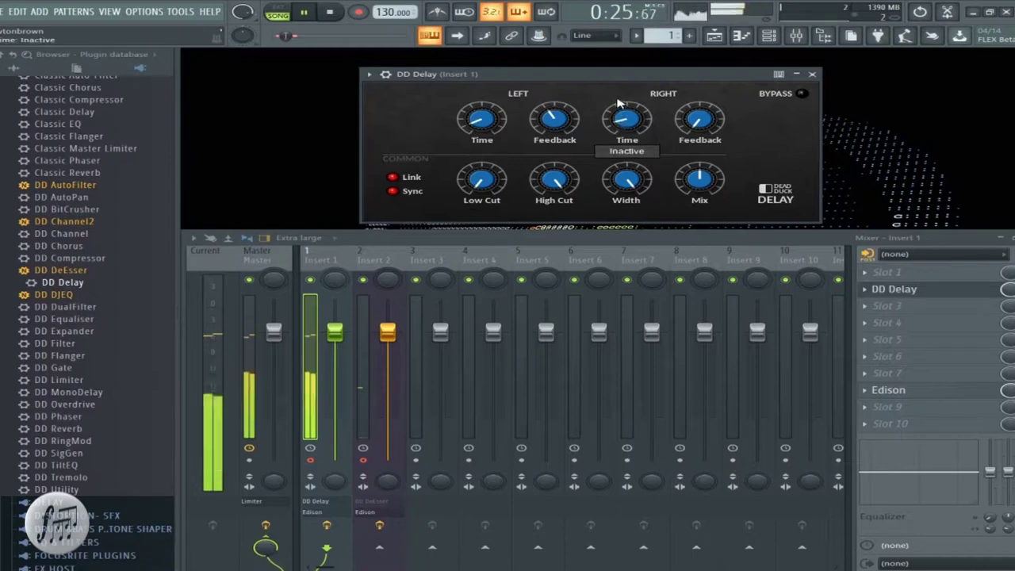
left_click_drag(557, 121, 581, 109)
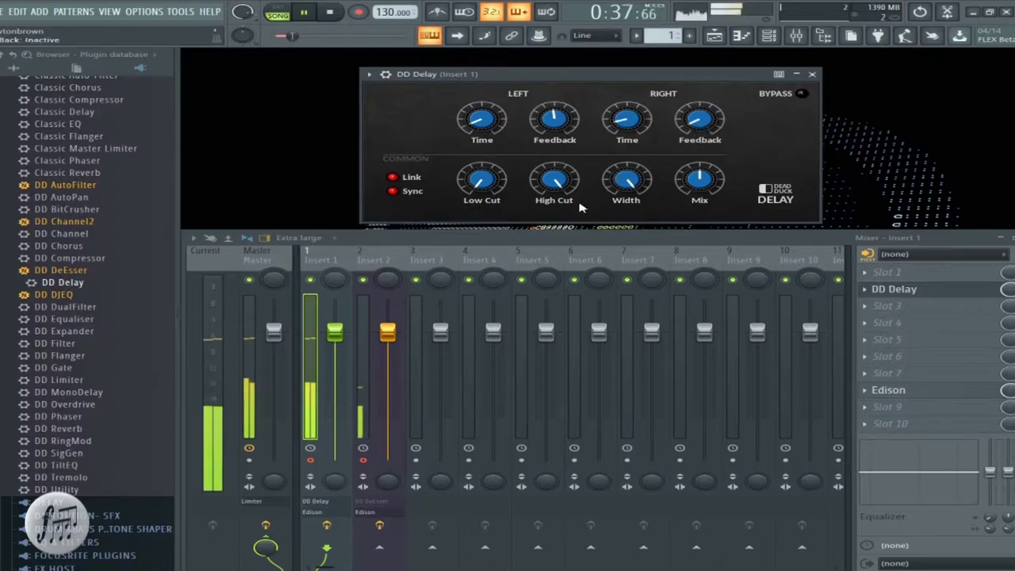
Set the Delay's Low Cut to 577 Hz and Width to 54.5 %, and reduce its High Cut and Mix
left_click_drag(472, 181, 472, 171)
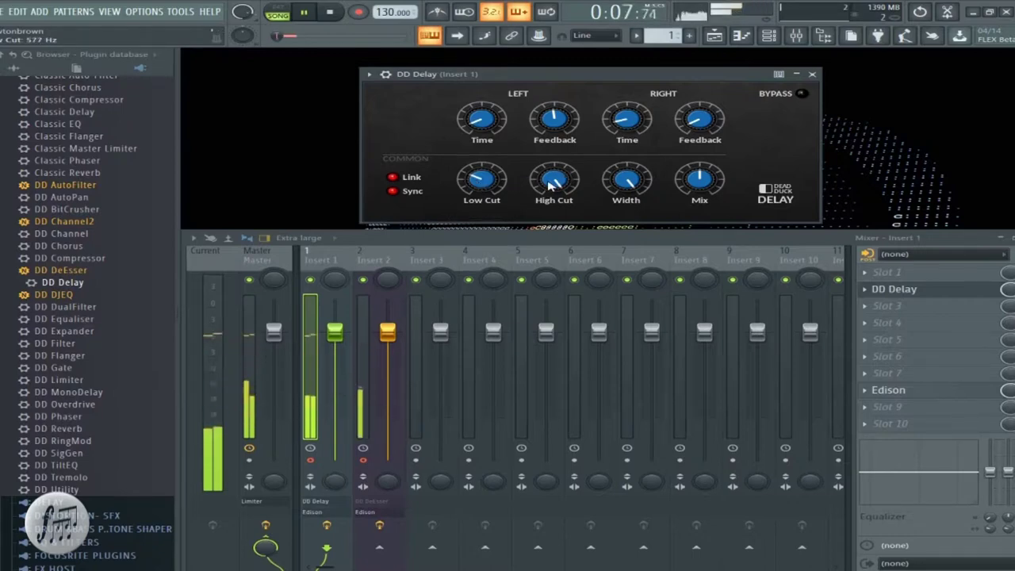
left_click_drag(555, 184, 542, 202)
mouse_move(625, 198)
left_mouse_down()
mouse_move(625, 189)
mouse_move(623, 218)
left_mouse_up()
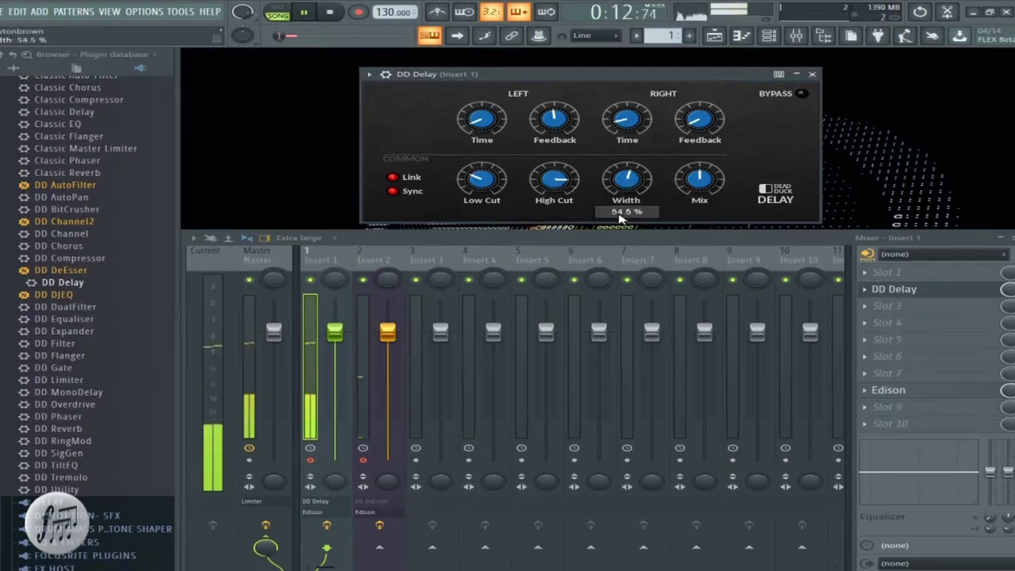
left_click_drag(697, 193, 675, 159)
mouse_move(683, 204)
left_mouse_down()
mouse_move(686, 249)
mouse_move(671, 209)
left_mouse_up()
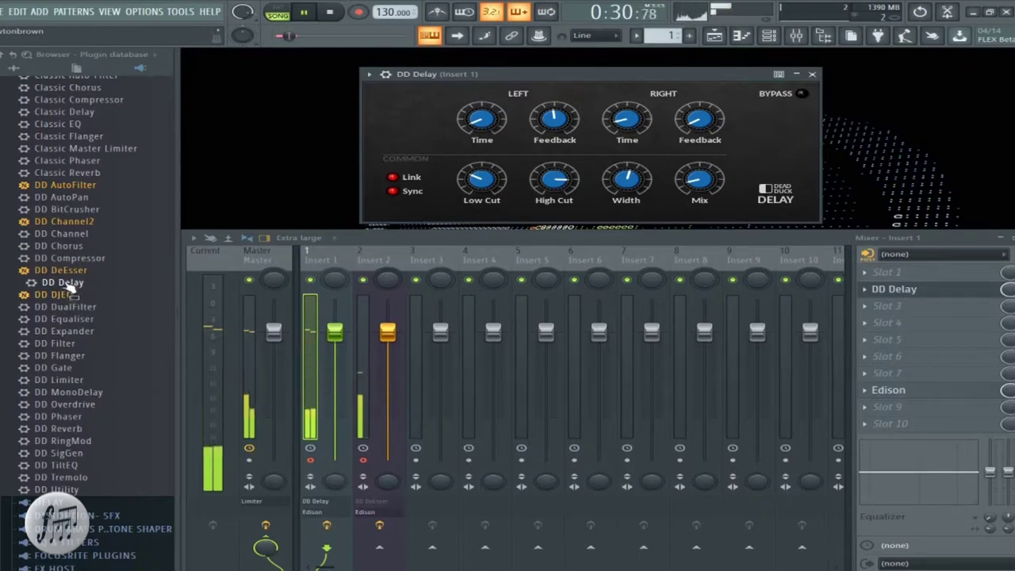
Load DD DJEQ into slot 2 of Insert 1, and set its Input to +4.2 dB and Low Gain to 4.0 dB
left_click_drag(62, 297, 872, 292)
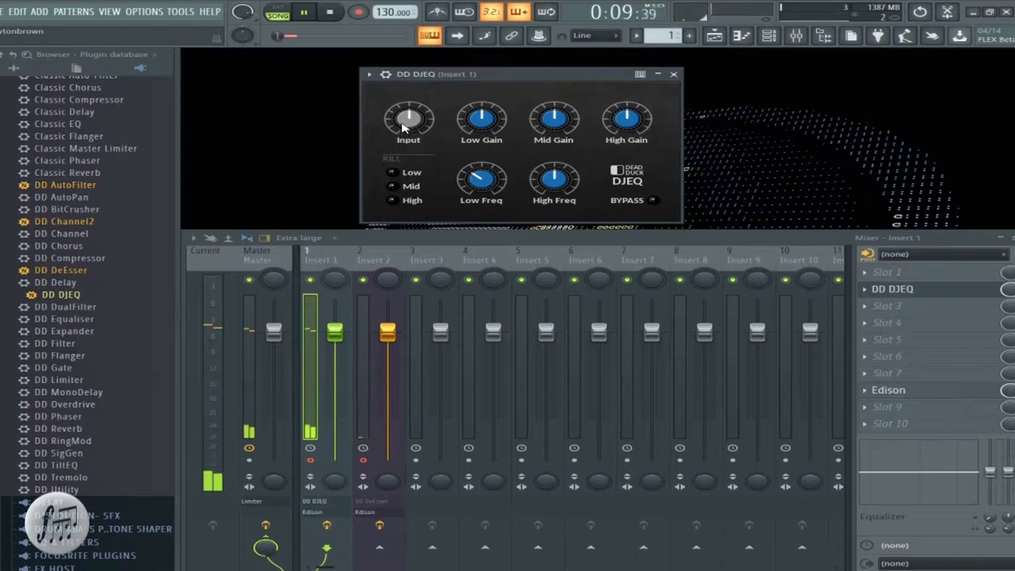
left_click_drag(407, 119, 407, 117)
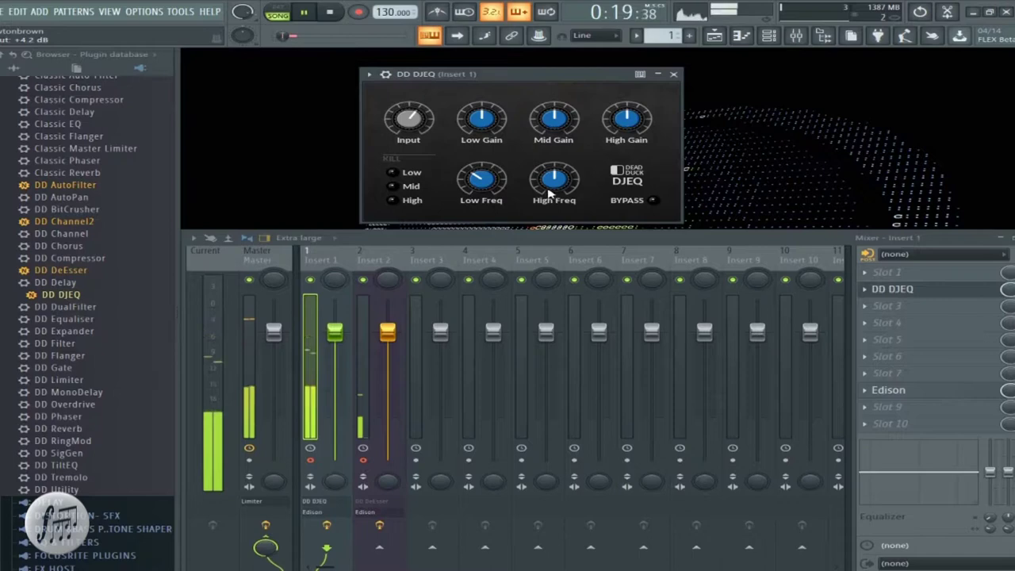
left_click_drag(503, 131, 513, 97)
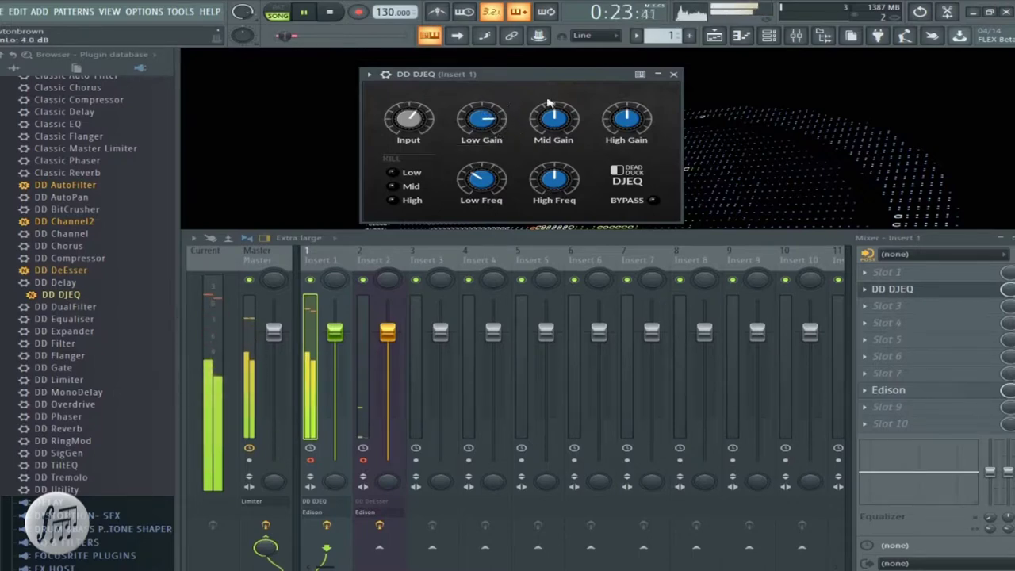
Turn the DJEQ's Mid Gain up to maximum and cut its High Gain below the centre position
left_click_drag(632, 127, 616, 142)
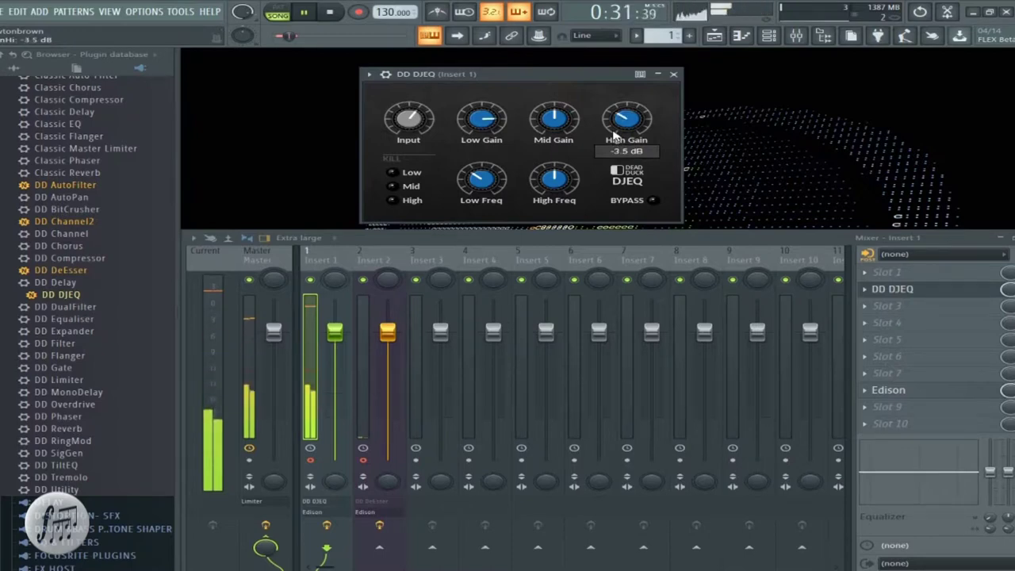
left_click_drag(614, 137, 637, 84)
left_click_drag(539, 119, 538, 53)
left_click_drag(627, 119, 644, 202)
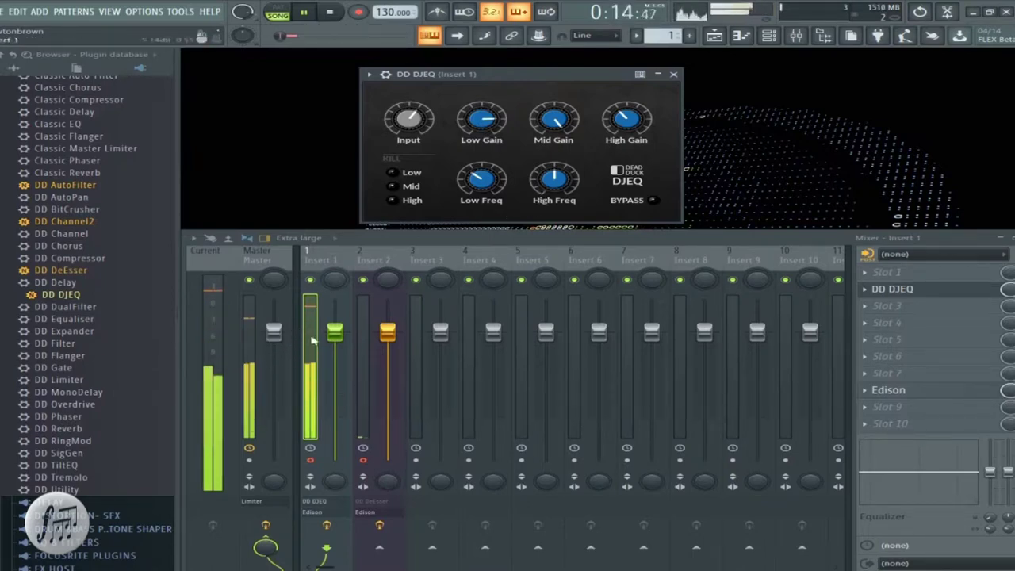
Lower the Insert 1 volume fader to about -5.4 dB
left_click_drag(333, 339, 334, 347)
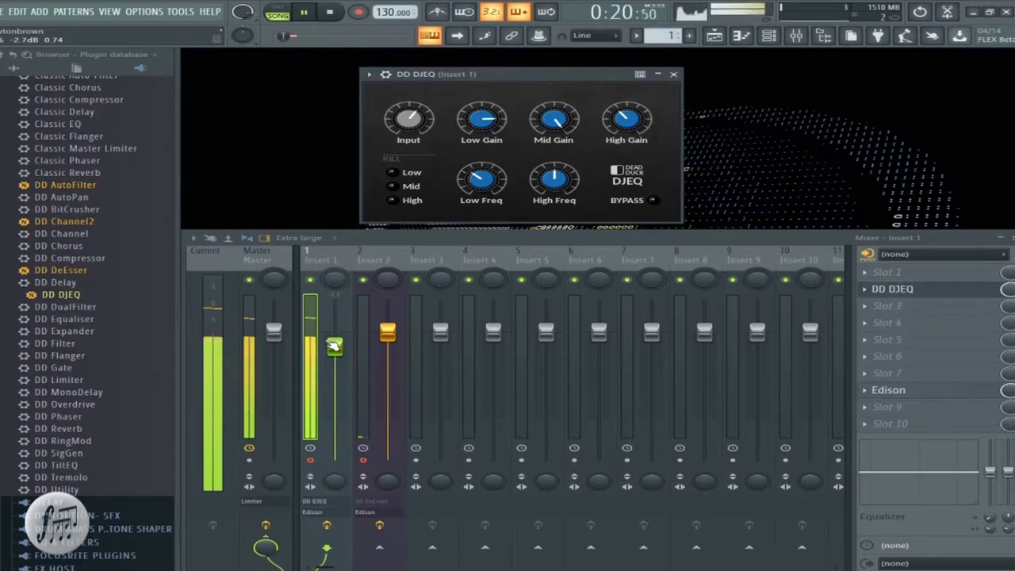
scroll(324, 339, "down", 3)
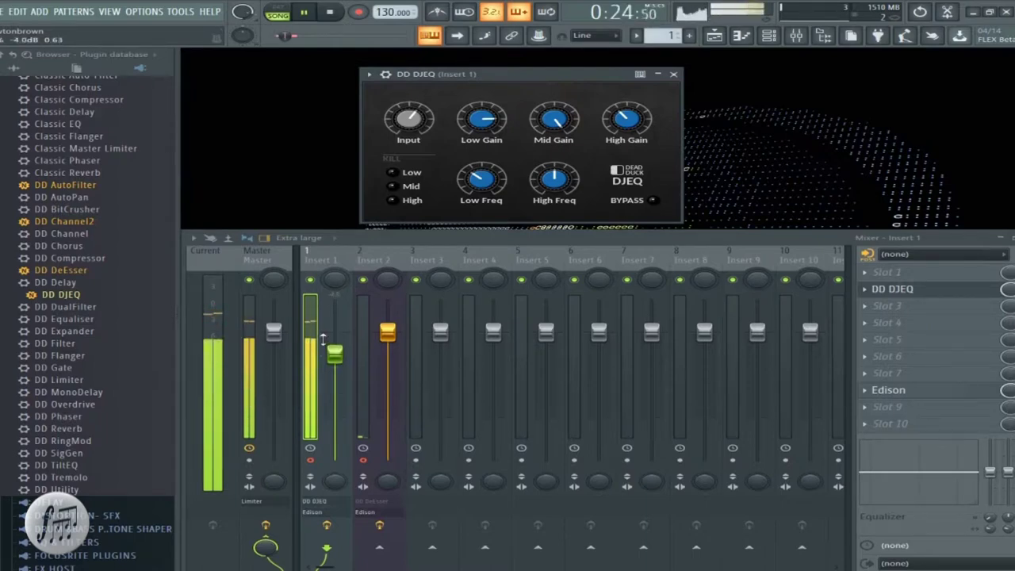
scroll(323, 339, "down", 1)
scroll(323, 339, "down", 1)
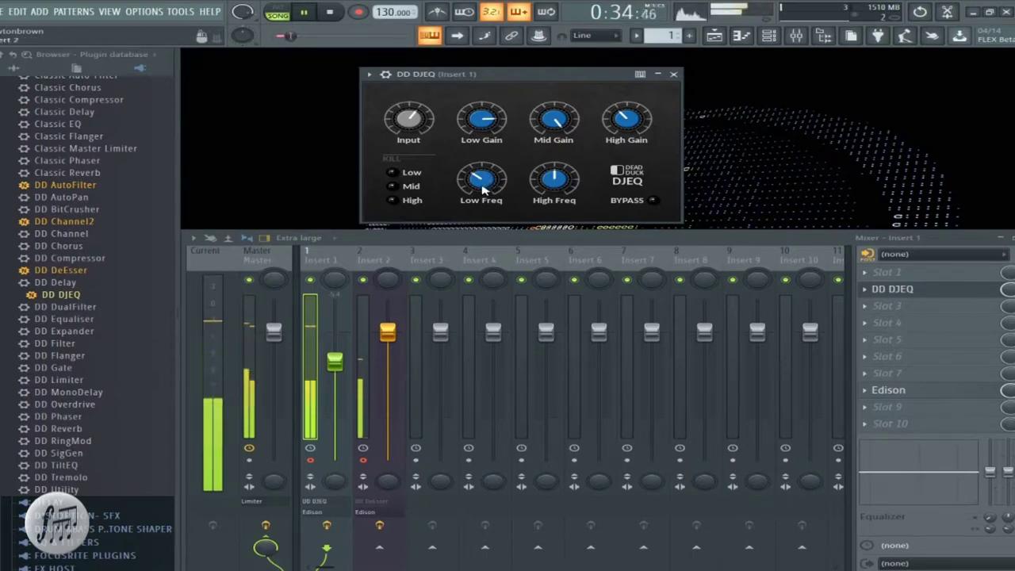
Sweep the DJEQ's Low Freq up to 1698 Hz, and its High Freq up to 5811 Hz and back to 2500 Hz
mouse_move(481, 188)
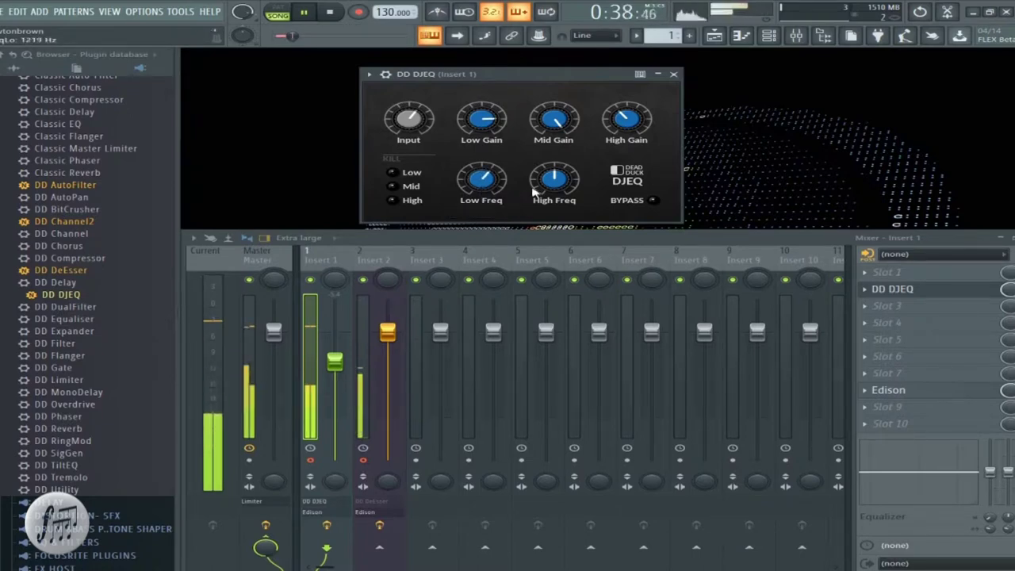
mouse_move(542, 190)
scroll(543, 191, "up", 3)
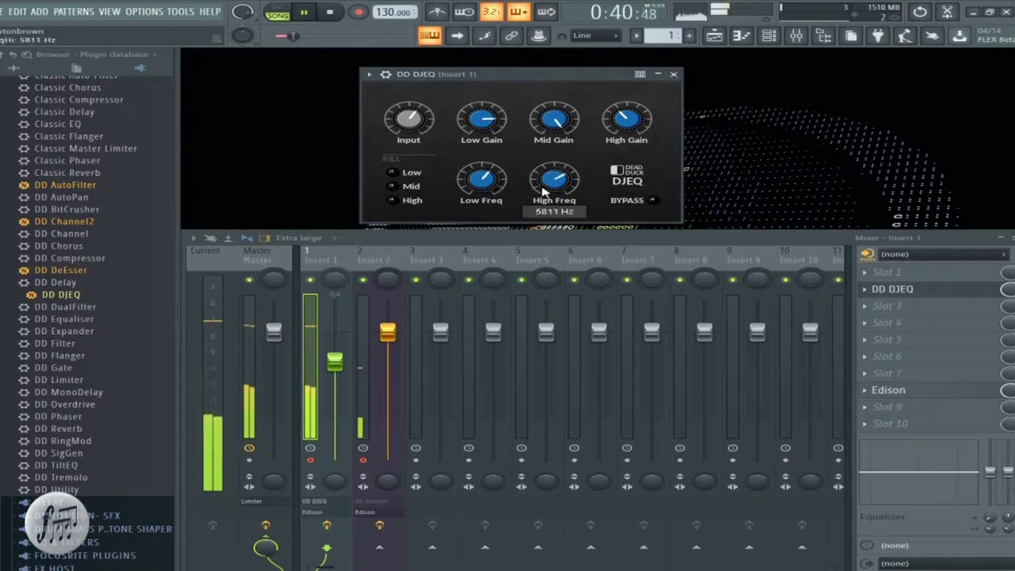
scroll(542, 190, "down", 3)
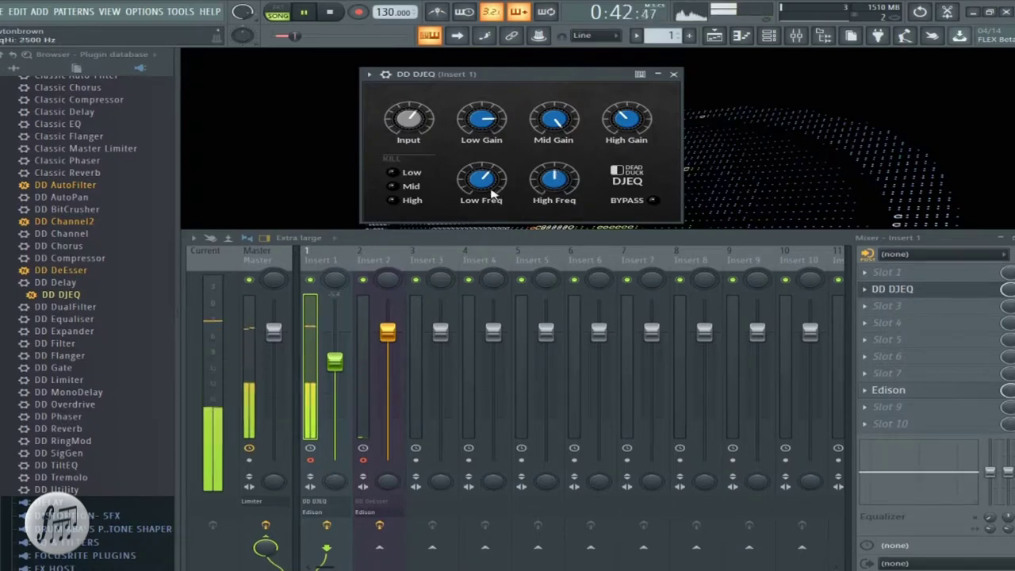
scroll(473, 188, "down", 1)
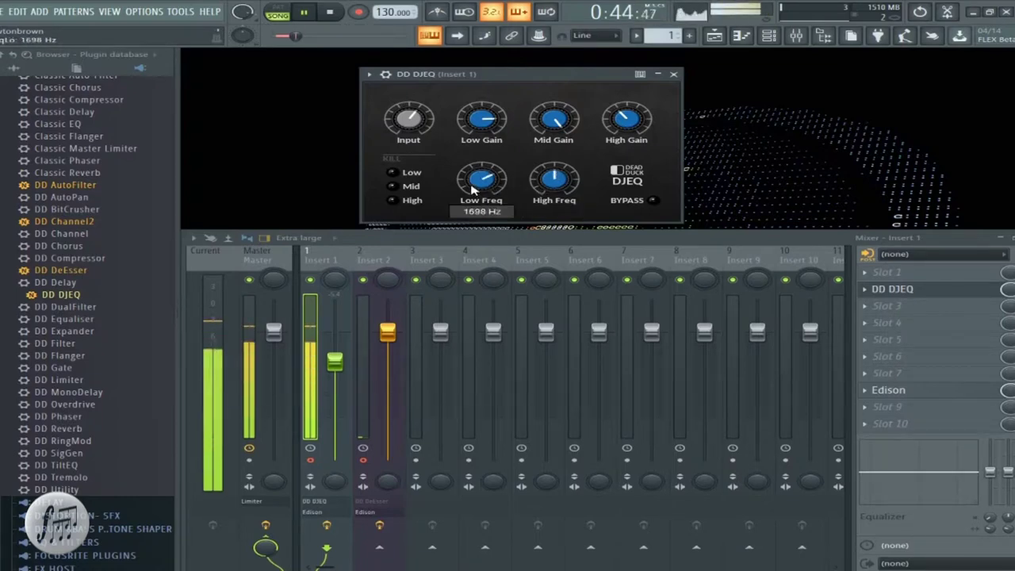
Lower the DJEQ's Low Freq to around 145 Hz, raise its High Freq above centre, and pull back Mid Gain
scroll(473, 188, "down", 5)
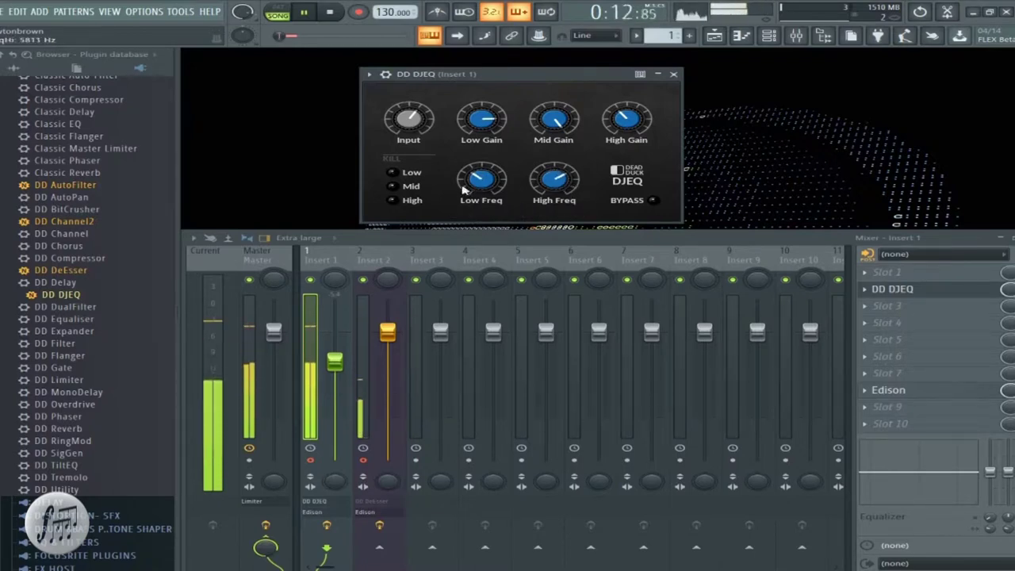
scroll(565, 195, "down", 3)
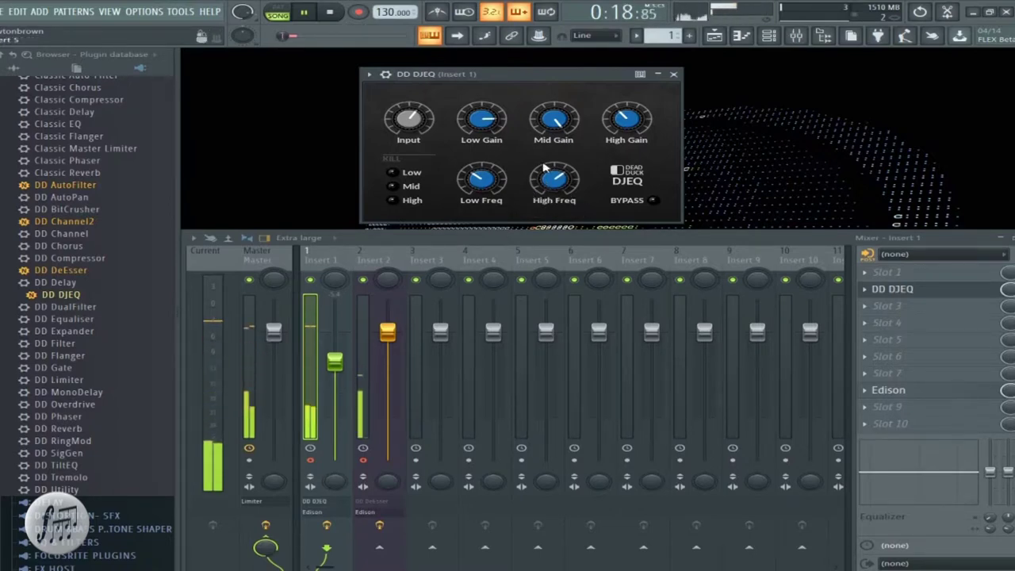
mouse_move(546, 125)
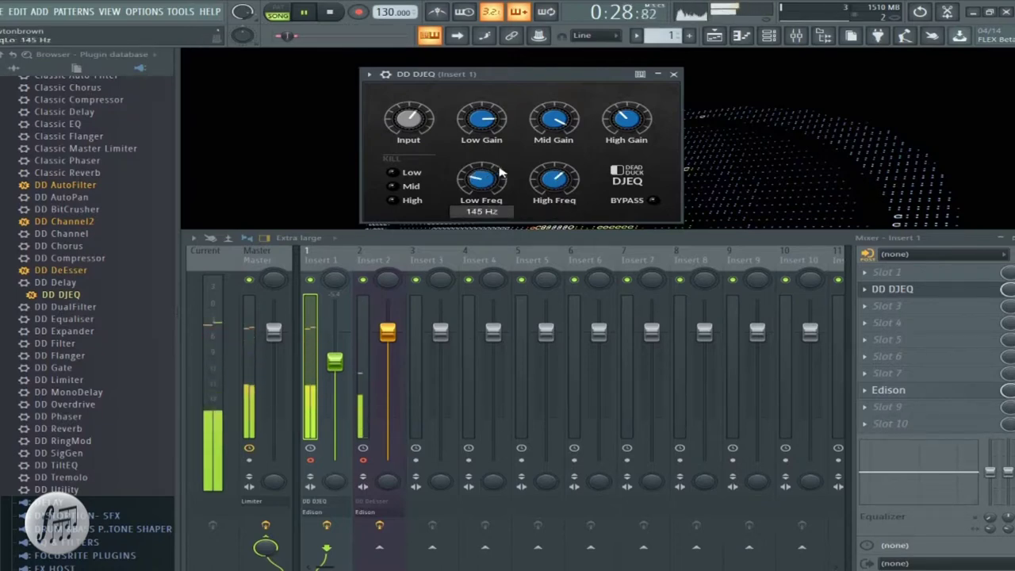
scroll(483, 177, "up", 3)
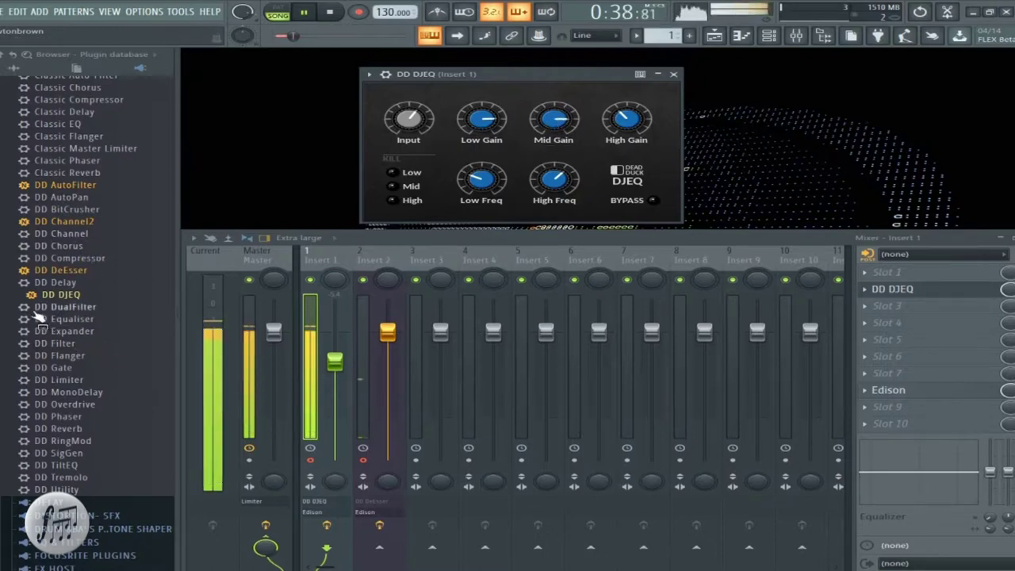
Load DD DualFilter into slot 2 of Insert 1, and set its HPF Cut to 523 Hz and HPF Res to 14.5 %
left_click_drag(70, 314, 948, 295)
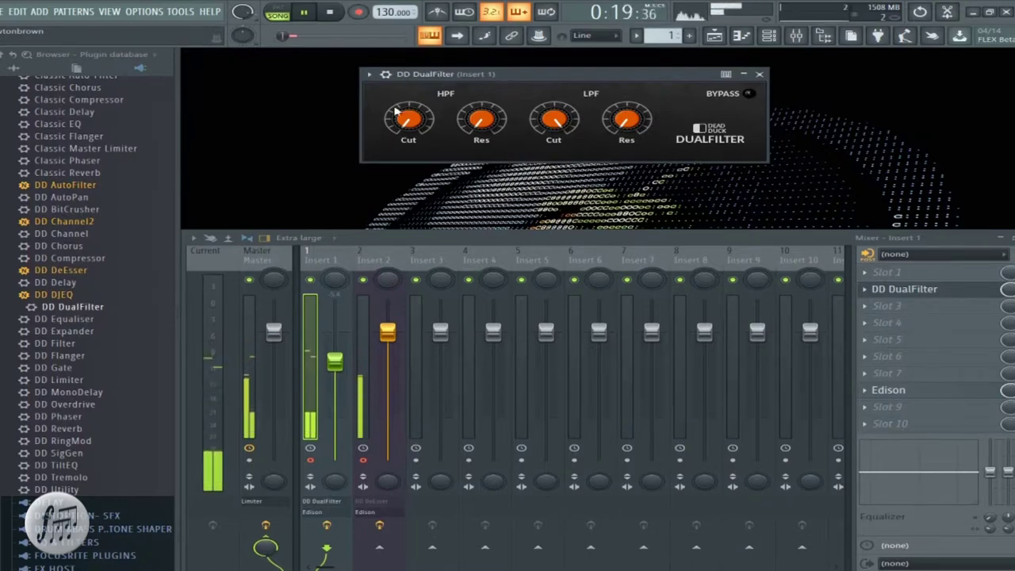
left_click_drag(406, 133, 476, 127)
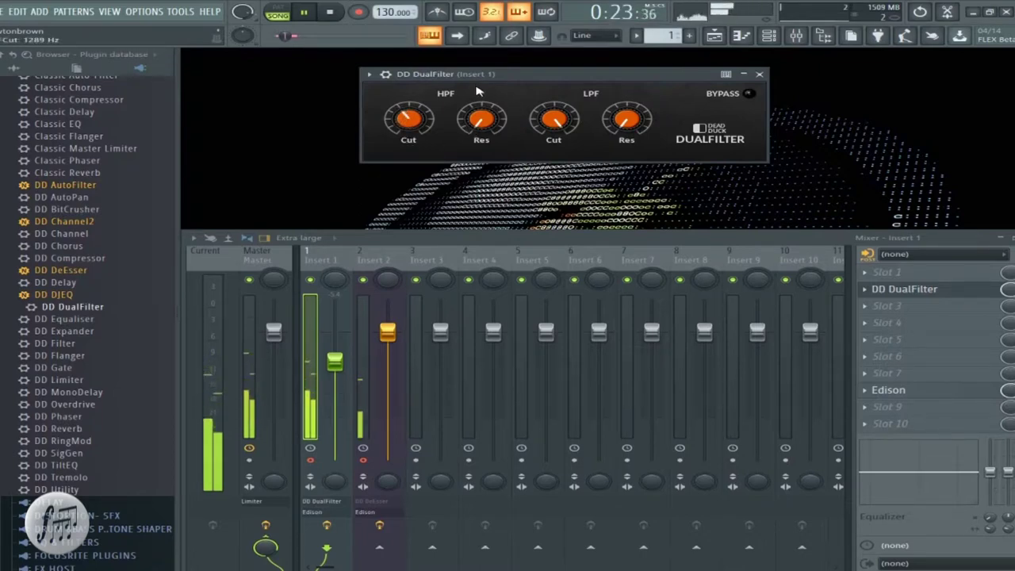
left_click_drag(414, 120, 414, 139)
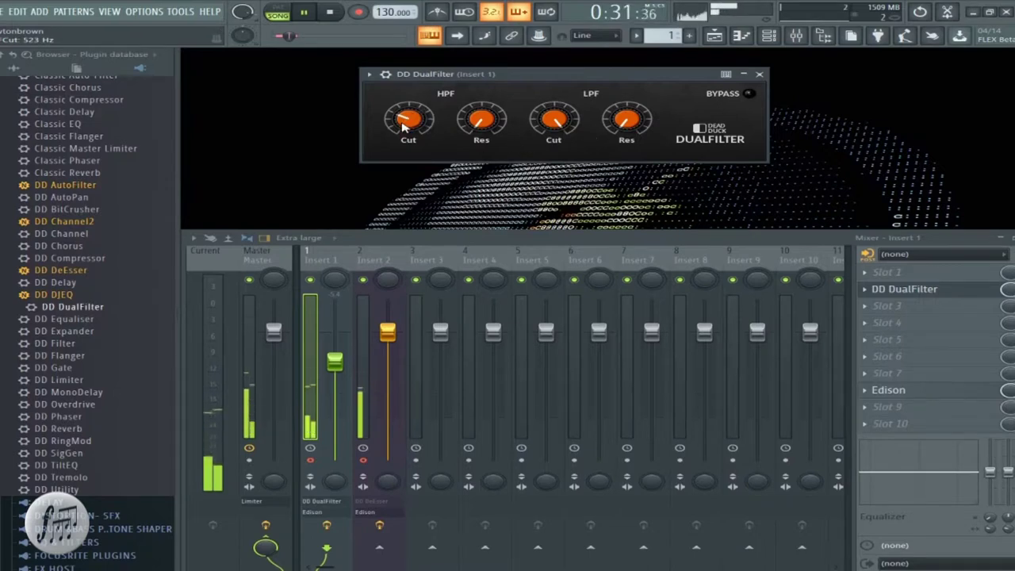
left_click(481, 115)
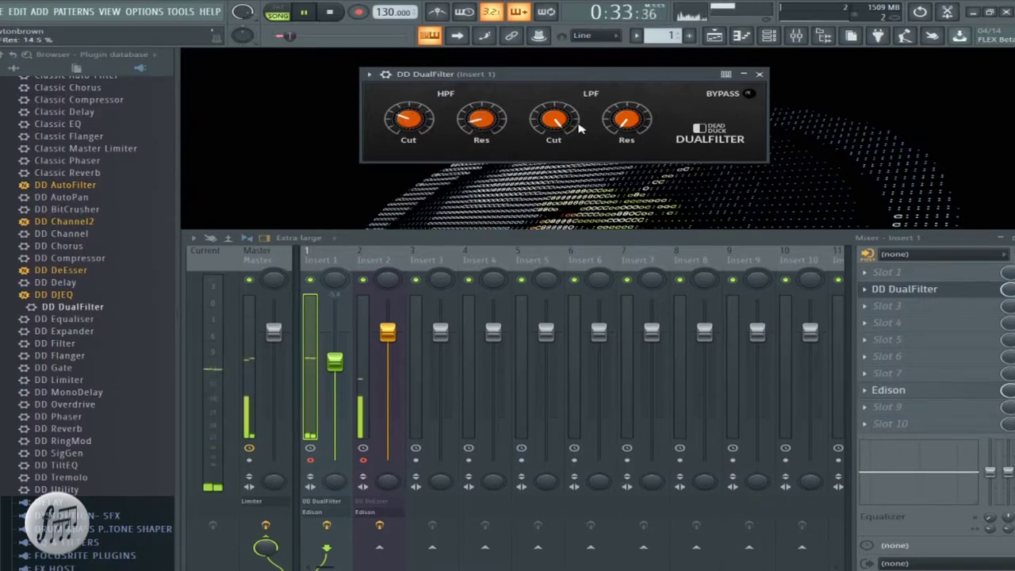
Lower the DualFilter's LPF Cut, and raise both its LPF Res and HPF Res past the middle
left_click_drag(565, 132, 564, 157)
left_click_drag(629, 136, 625, 72)
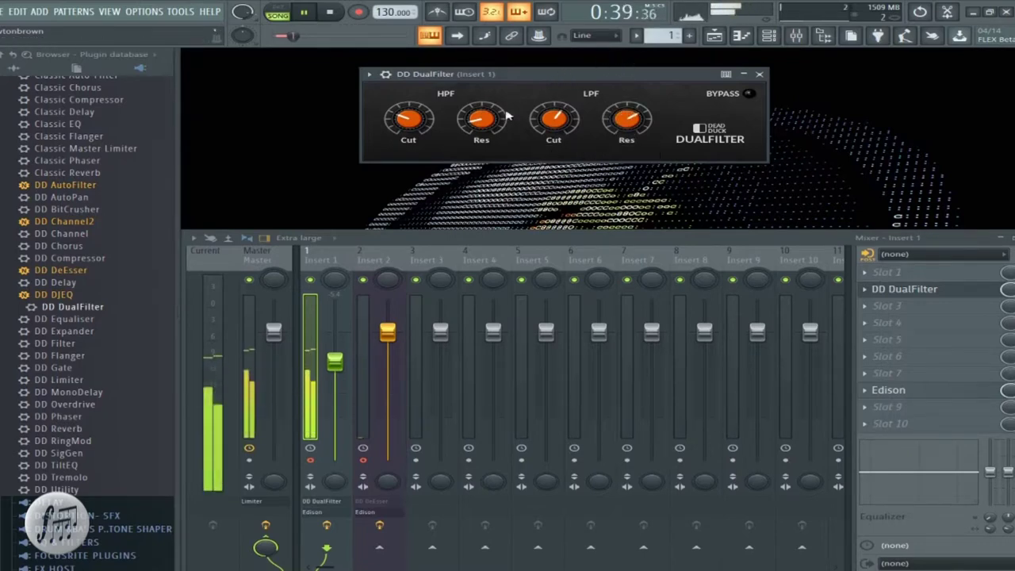
mouse_move(492, 127)
left_click_drag(491, 126, 495, 74)
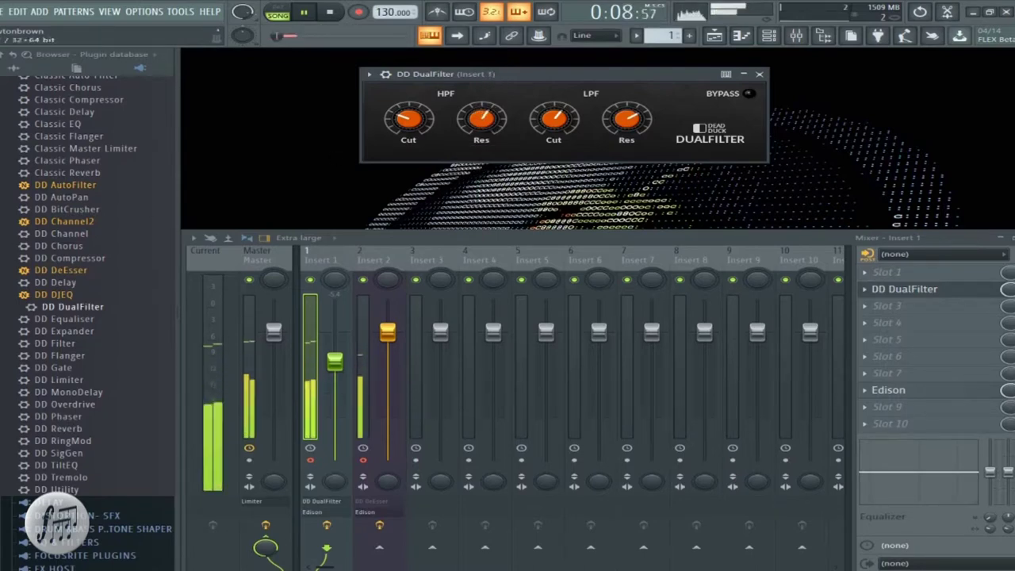
Load DD Equaliser into slot 2 of Insert 1 and set its Input to +5.0 dB
left_click_drag(67, 319, 914, 289)
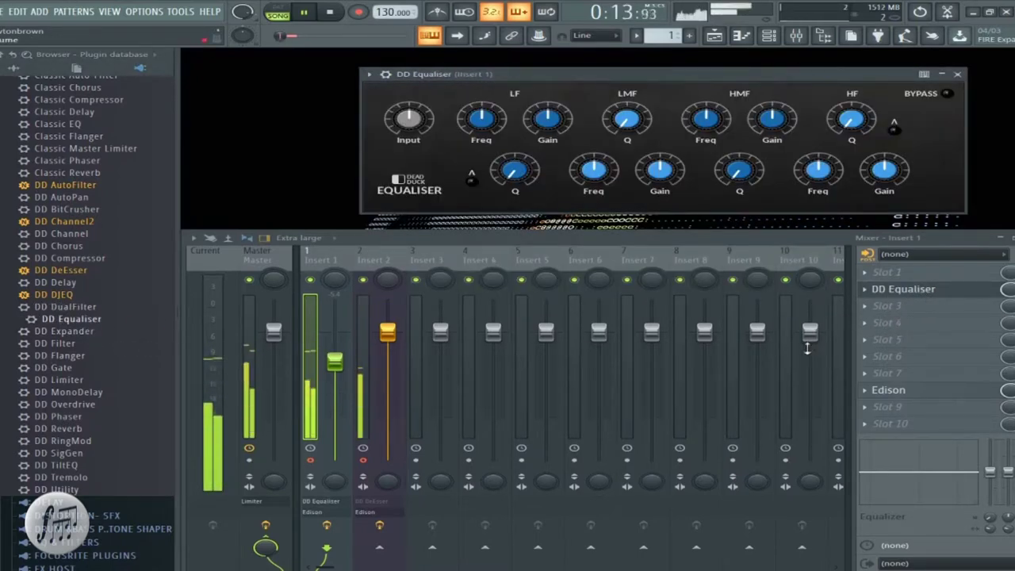
left_click_drag(401, 135, 408, 122)
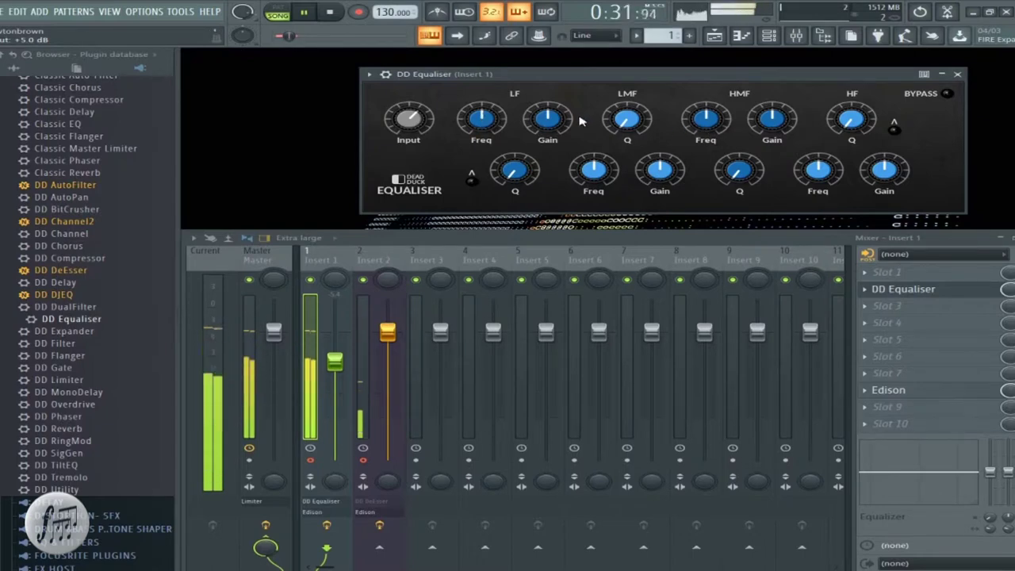
Raise the Equaliser's LF Gain, LF Q and LMF Q, and switch on peak mode for the HF and LF bands
mouse_move(511, 178)
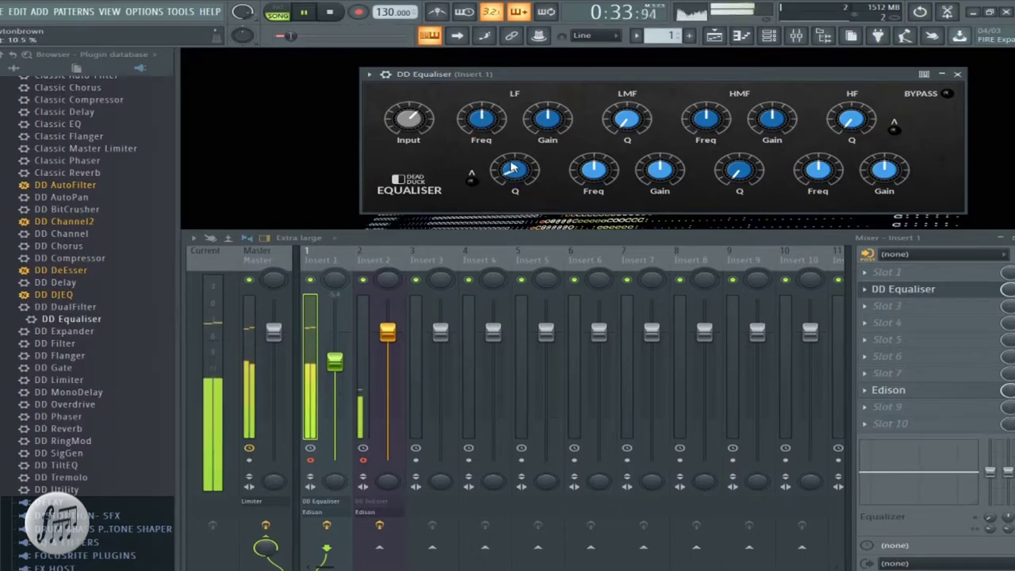
scroll(555, 125, "up", 5)
scroll(621, 119, "up", 2)
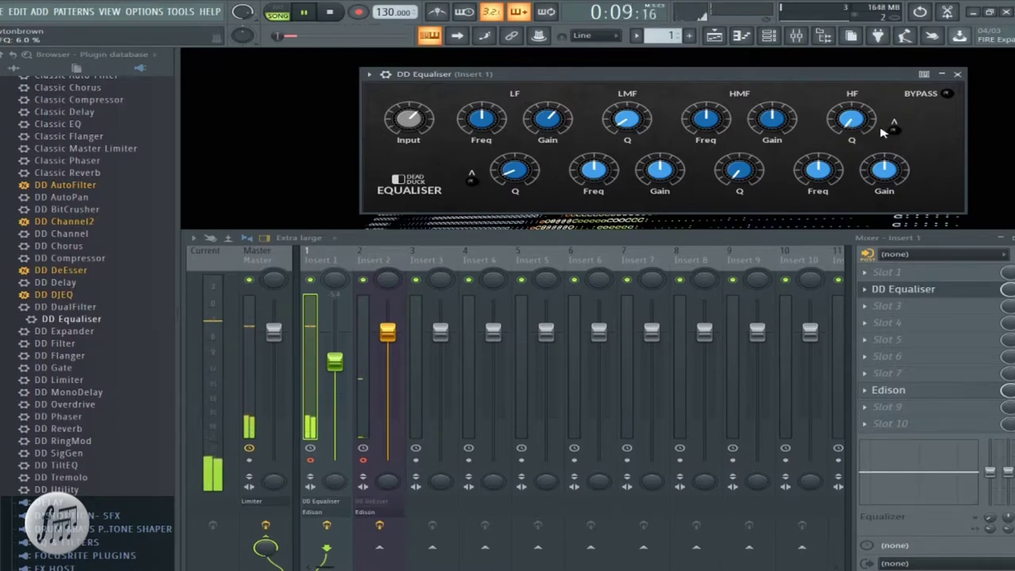
left_click(892, 129)
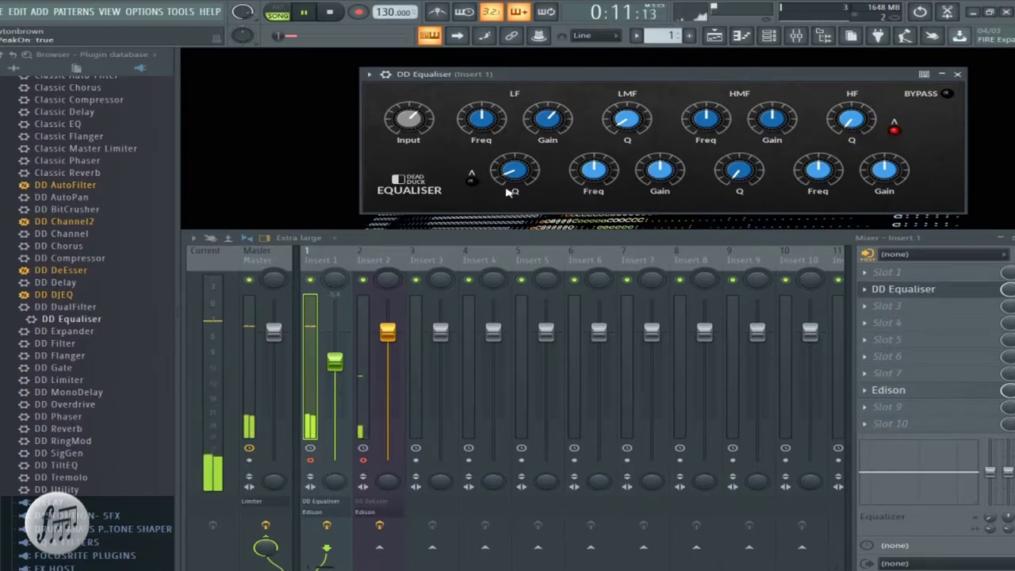
left_click(471, 177)
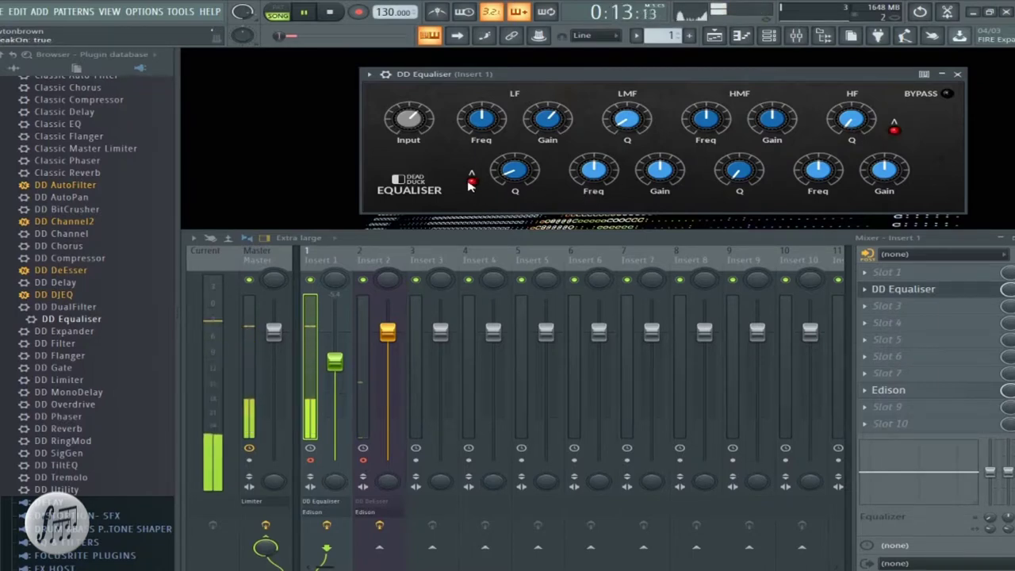
Switch off peak mode for the HF and LF bands, and set the HF Gain to +7.9 dB and LMF Gain to +6.6 dB
left_click(893, 127)
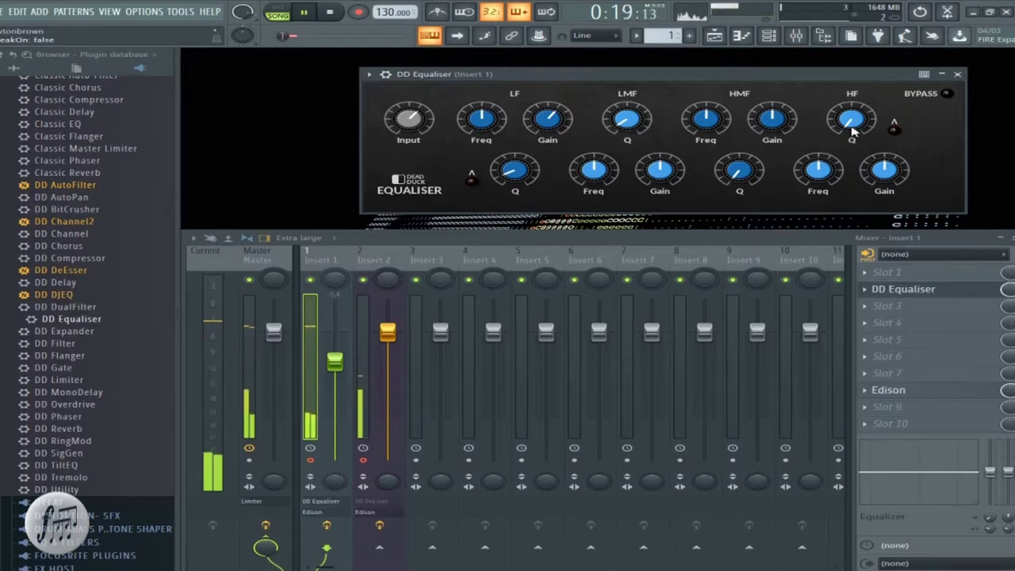
left_click_drag(887, 179, 875, 147)
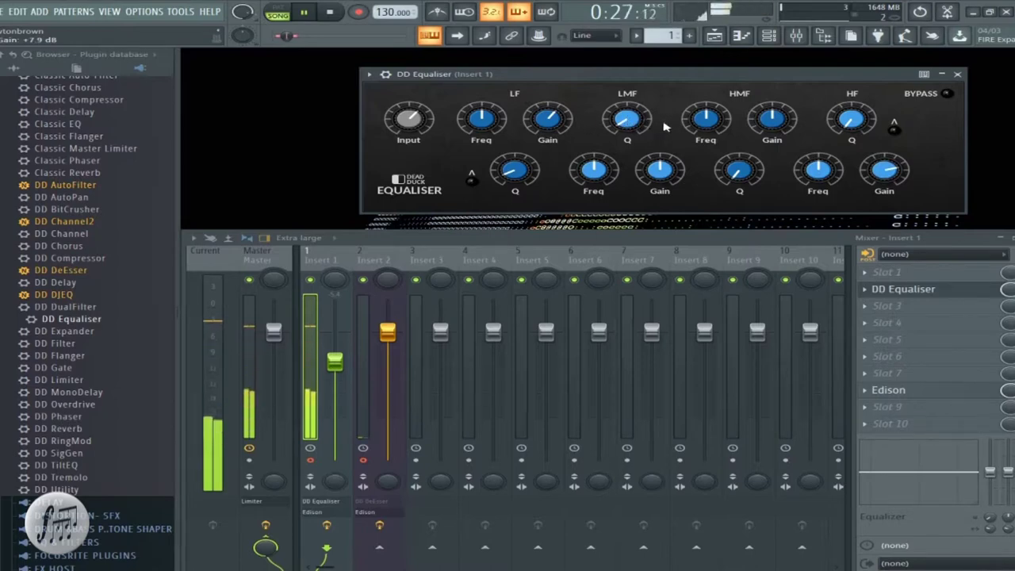
mouse_move(671, 162)
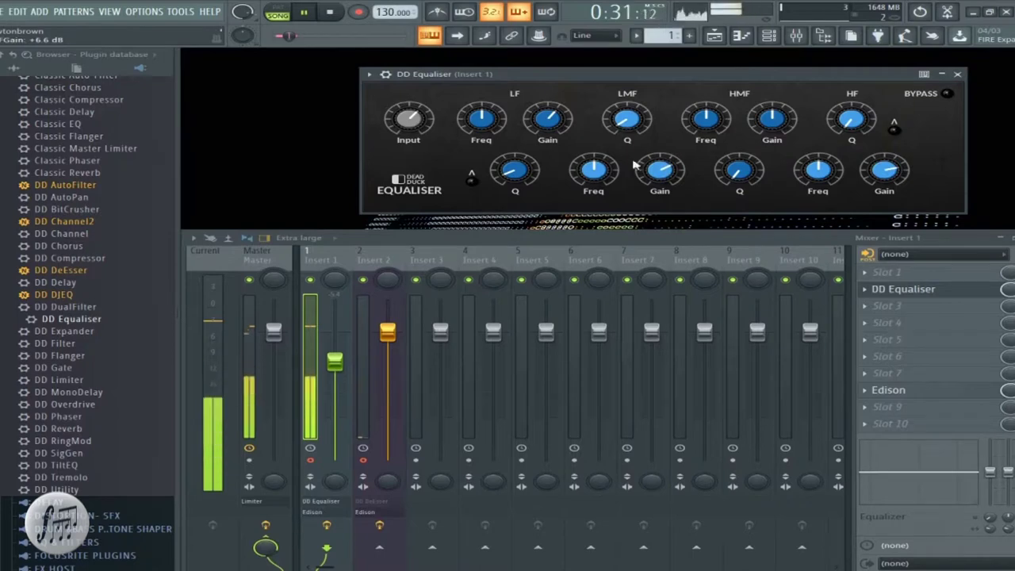
Switch peak mode back on for the HF and LF bands, raise the LF Gain near maximum and lower the LF Freq
left_click(891, 132)
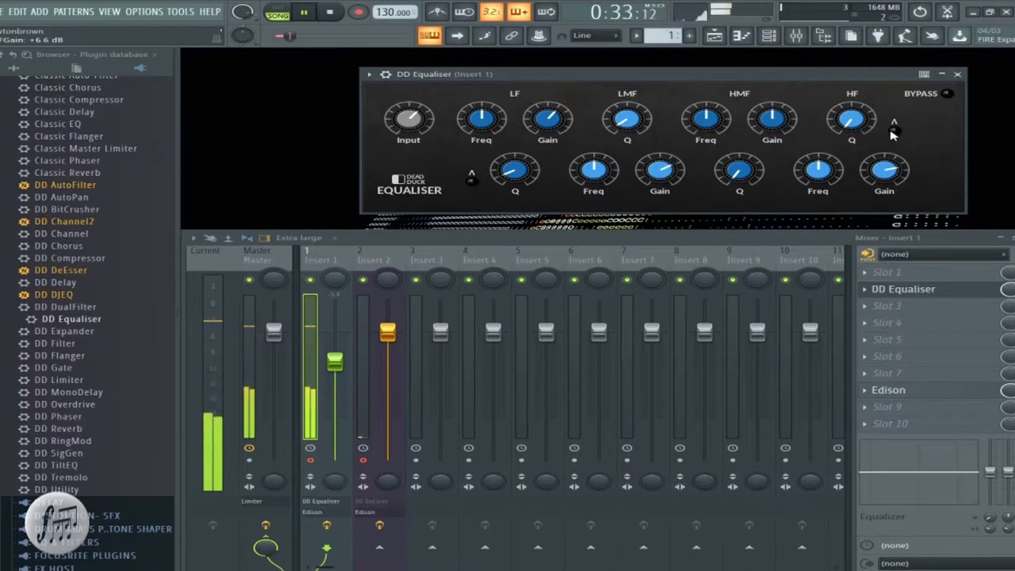
left_click(476, 181)
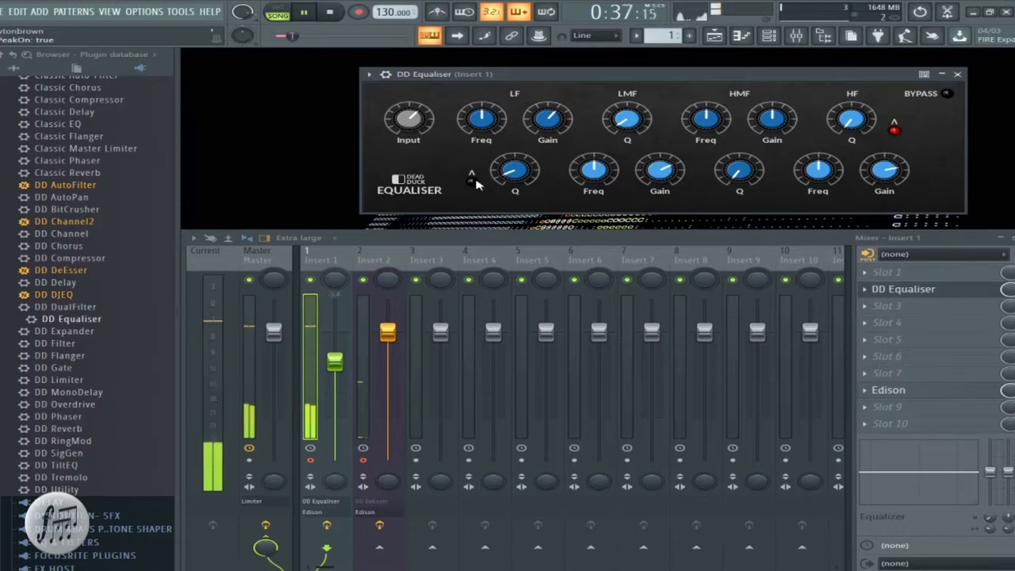
mouse_move(553, 126)
left_click_drag(553, 127, 560, 89)
left_click_drag(471, 108, 481, 155)
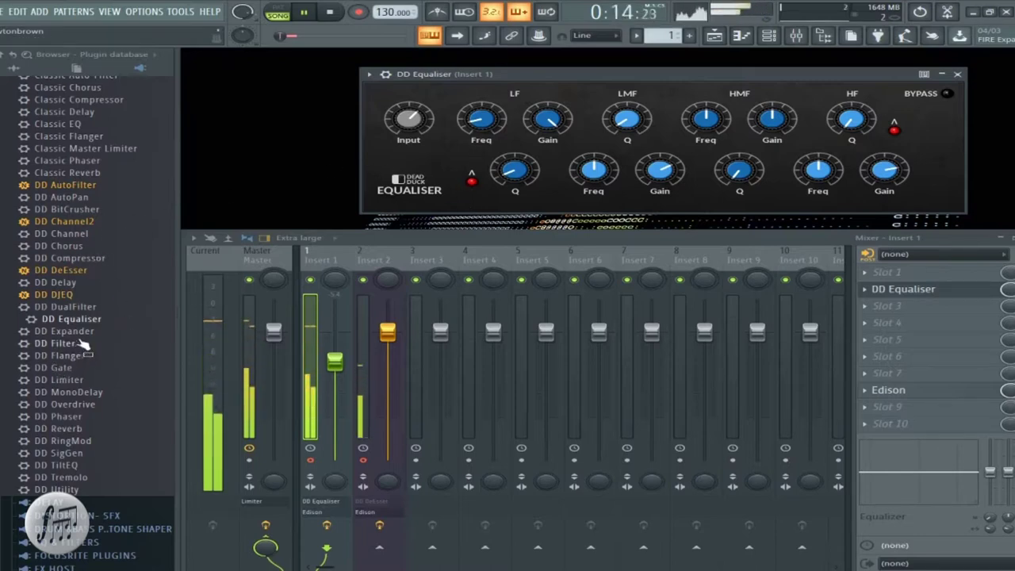
Load DD Expander into slot 2 of Insert 1, raise its Input and Ratio, and set the Threshold to -27.2 dB
left_click_drag(83, 337, 903, 289)
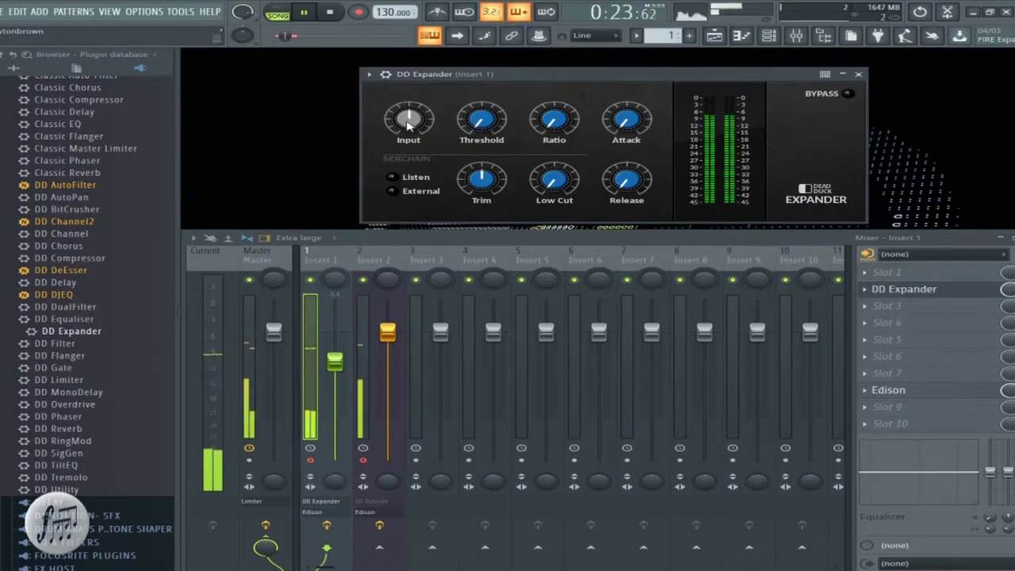
left_click_drag(415, 137, 480, 141)
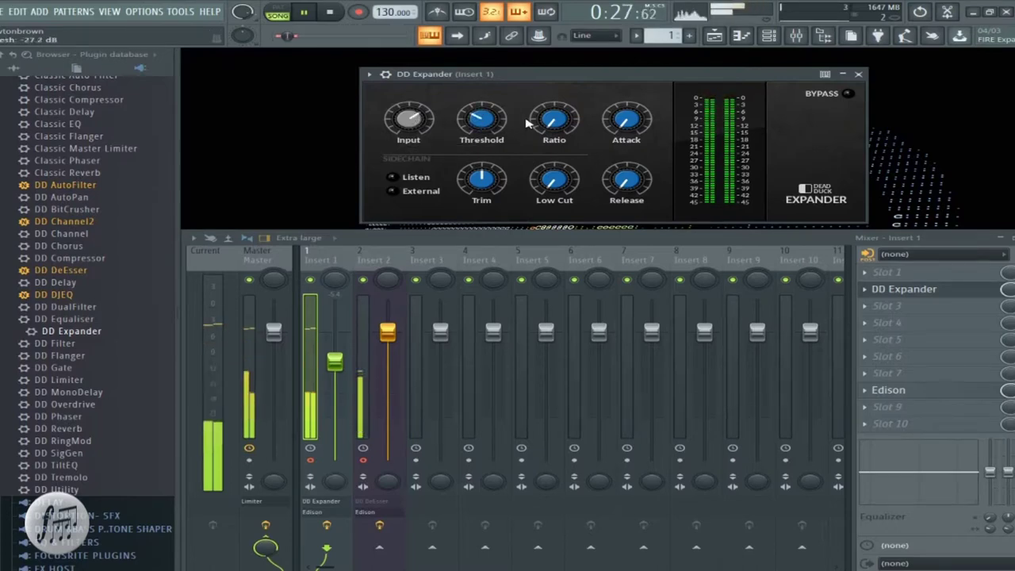
left_click_drag(537, 117, 543, 105)
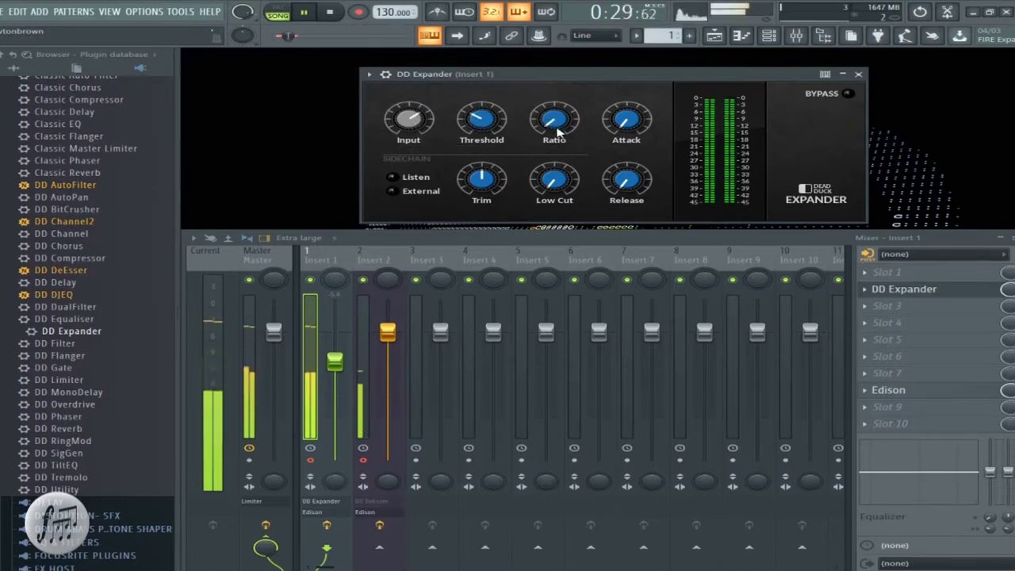
Raise the Expander's Attack, Trim and Low Cut, and set its Release to 311.8 ms
left_click_drag(625, 121, 608, 143)
left_click_drag(614, 193, 624, 132)
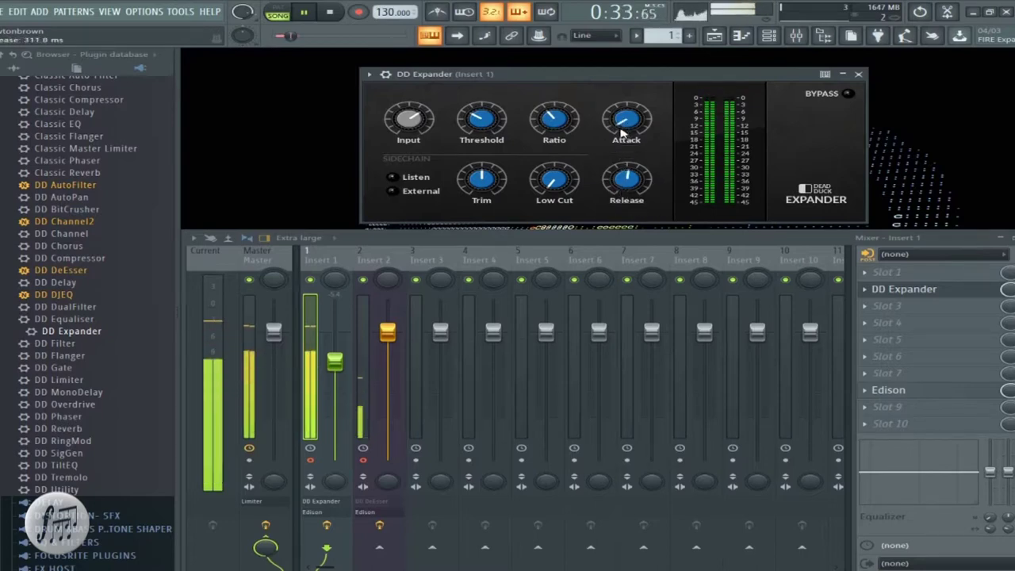
mouse_move(557, 168)
left_mouse_down()
mouse_move(557, 186)
mouse_move(557, 168)
left_mouse_up()
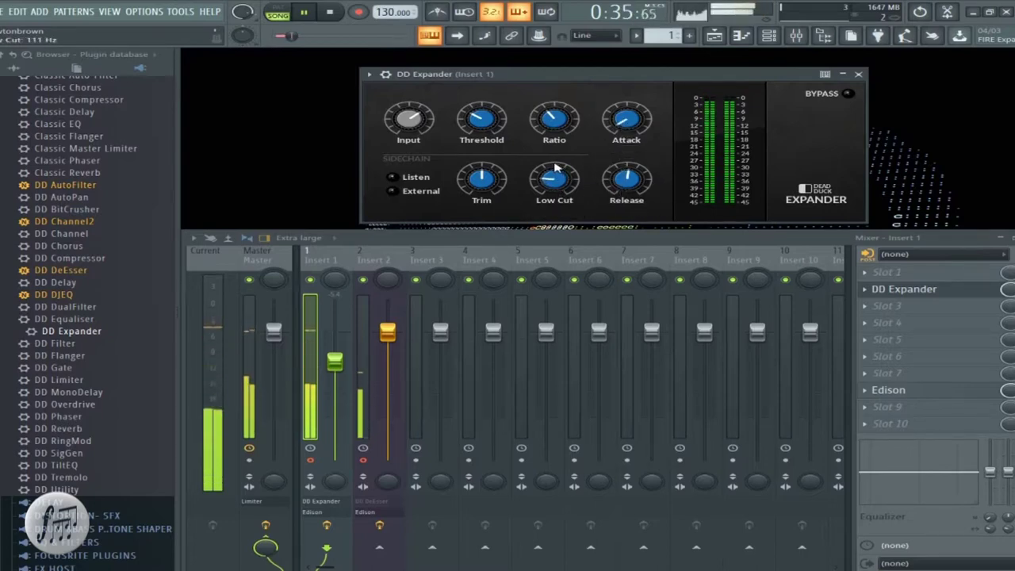
left_click_drag(481, 192, 482, 180)
left_click_drag(553, 191, 552, 169)
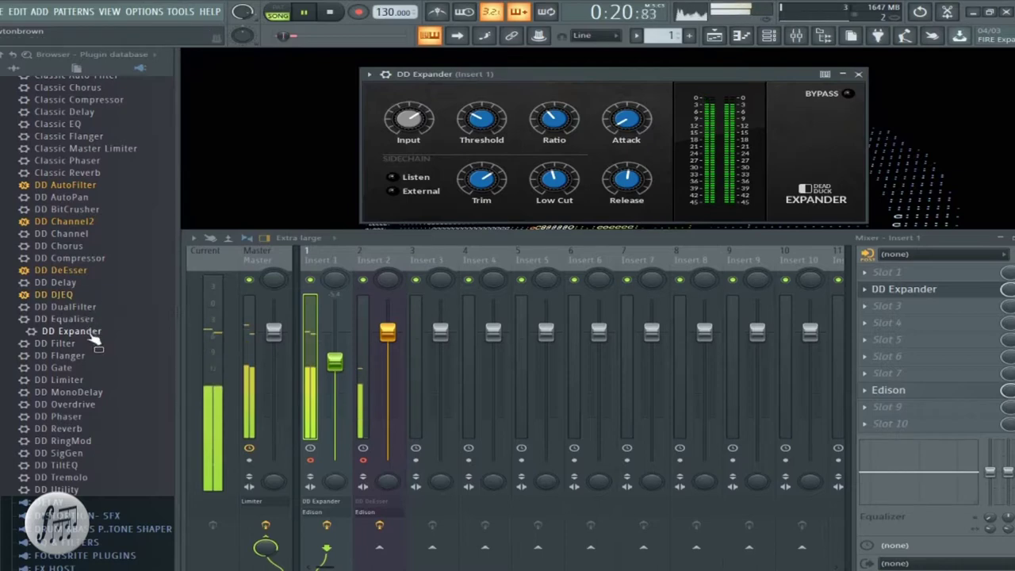
Load DD Filter into slot 2 of Insert 1 and raise its Cut to about 12 kHz
left_click_drag(59, 343, 929, 293)
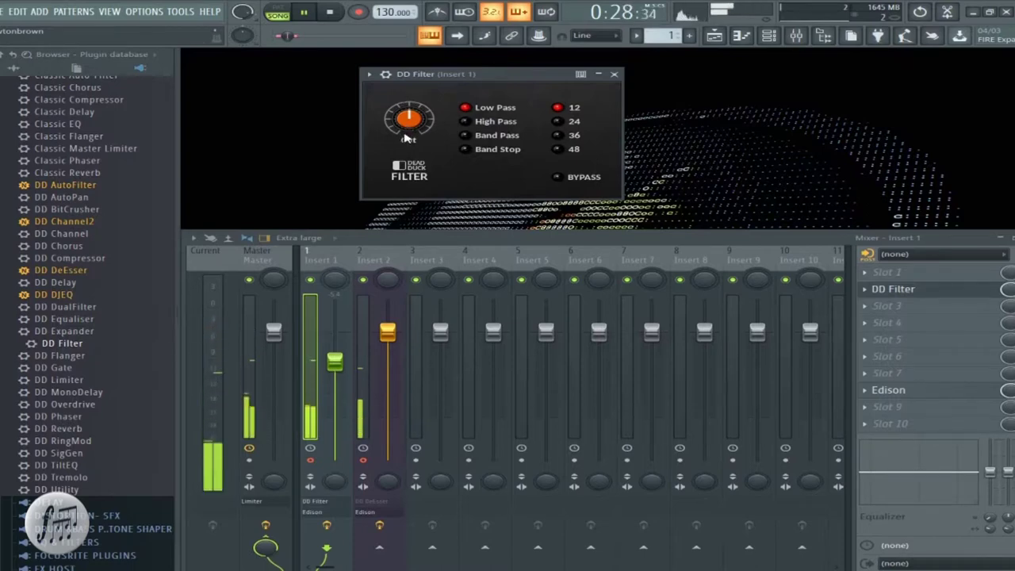
mouse_move(408, 120)
left_click_drag(408, 114, 417, 94)
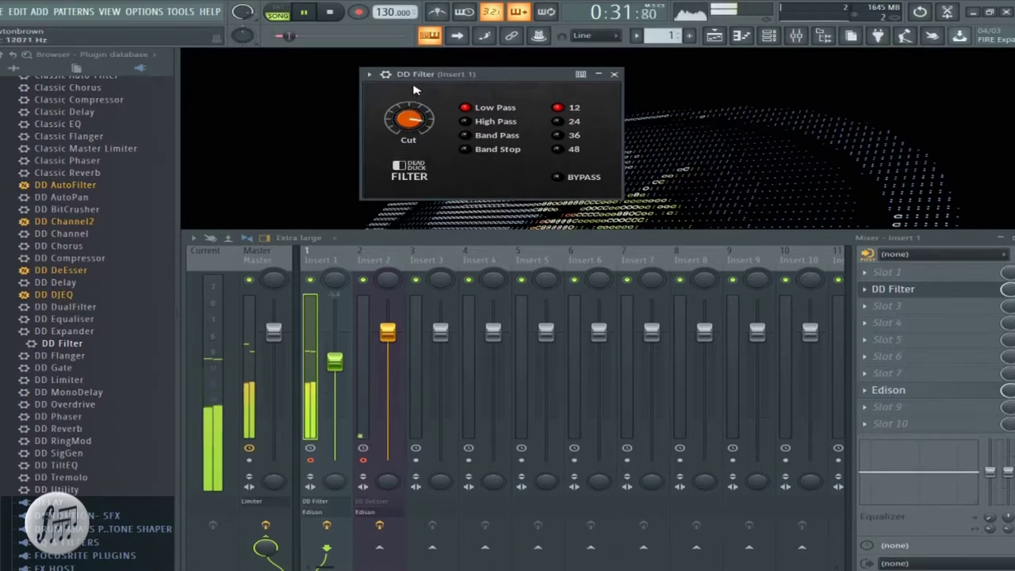
Change the Filter's mode from Low Pass through High Pass and Band Pass to Band Stop
left_click(466, 122)
left_click(467, 135)
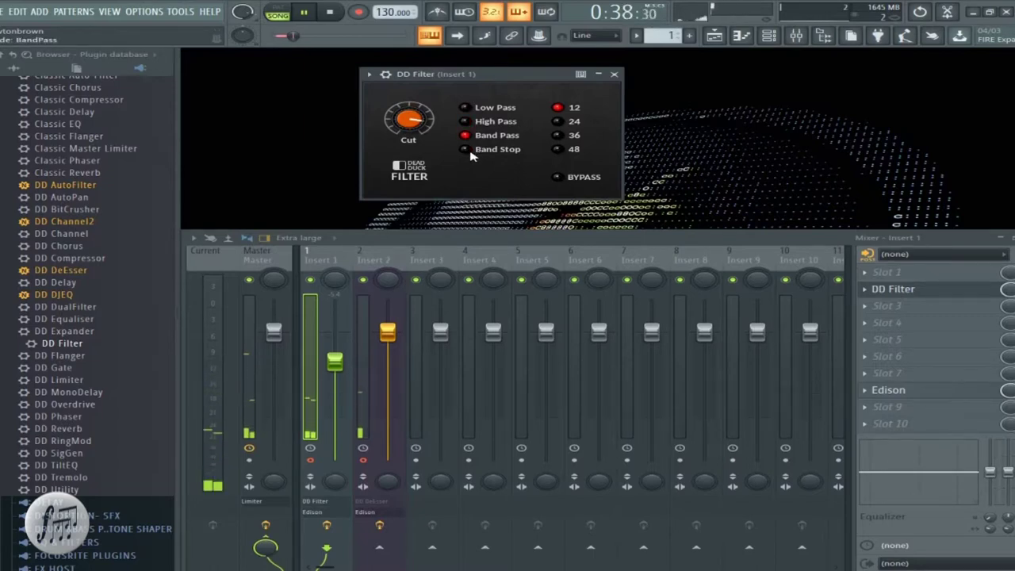
left_click(470, 149)
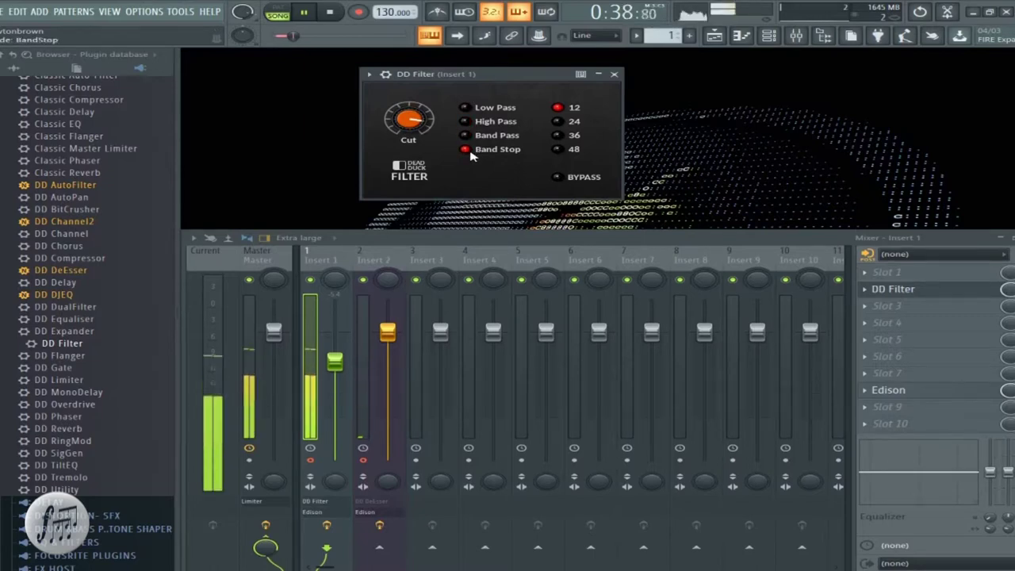
Step the Filter's slope through 24 and 36 up to 48 dB/oct, and raise the Cut to maximum
left_click(557, 122)
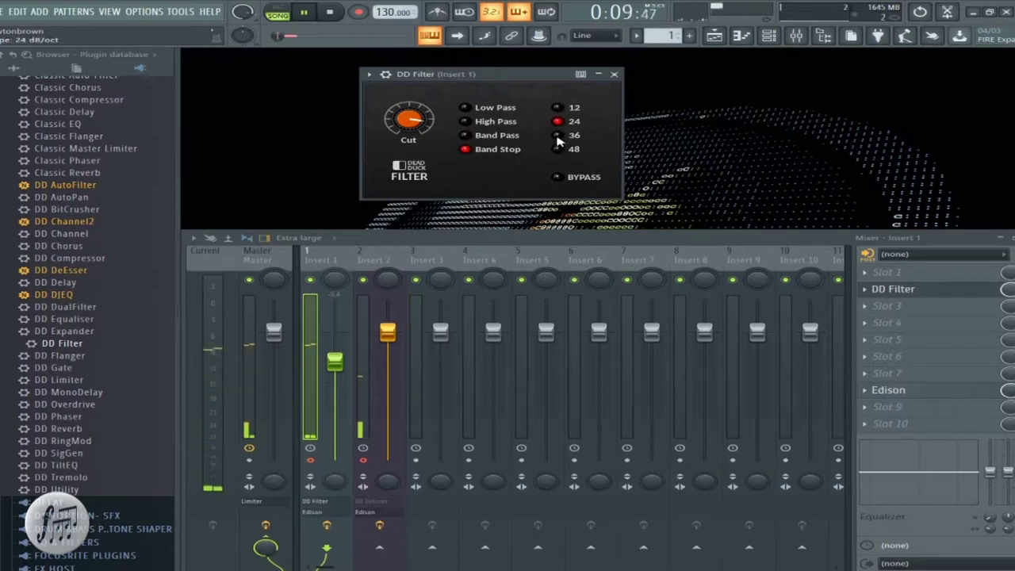
left_click(558, 135)
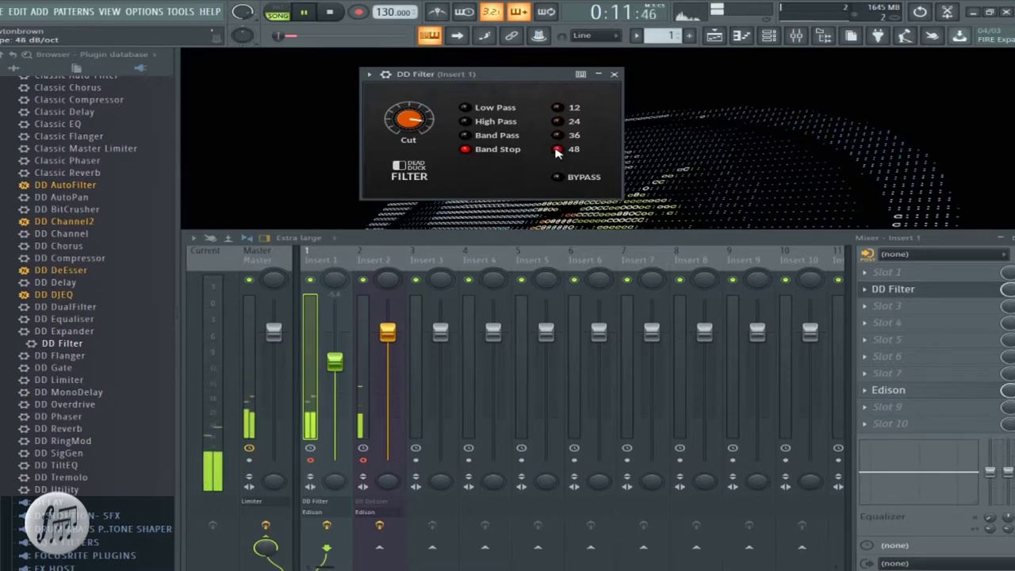
left_click_drag(410, 119, 416, 36)
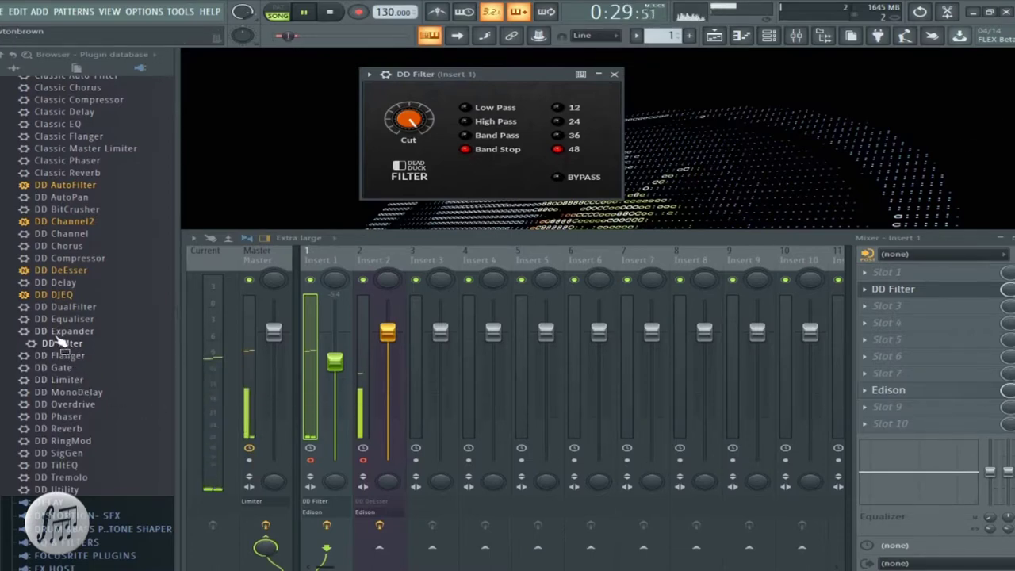
Load DD Flanger into slot 2 of Insert 1, enable Sync with a Rate of 2/1T, and lower the Delay
left_click_drag(60, 355, 920, 292)
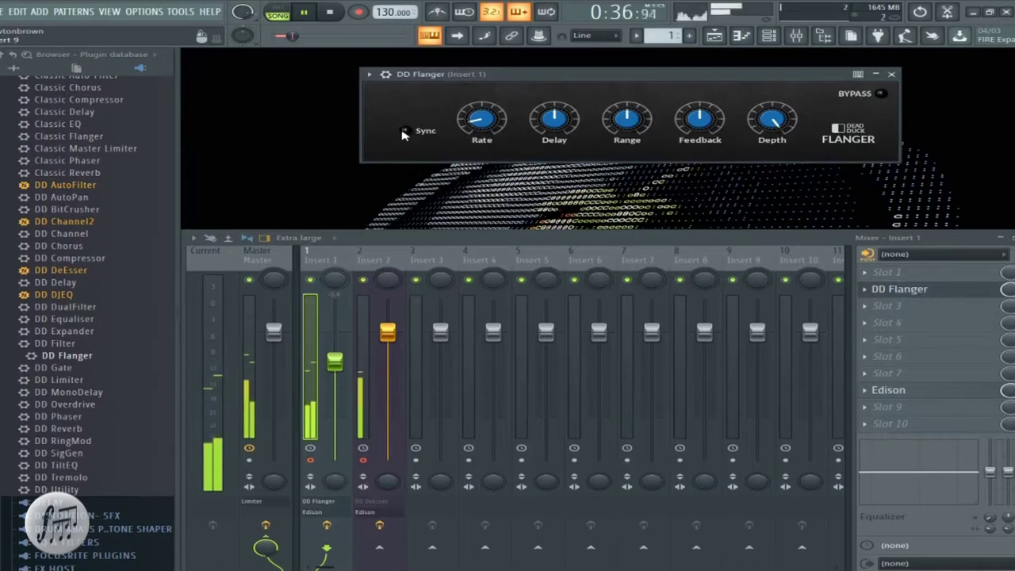
left_click_drag(470, 121, 488, 107)
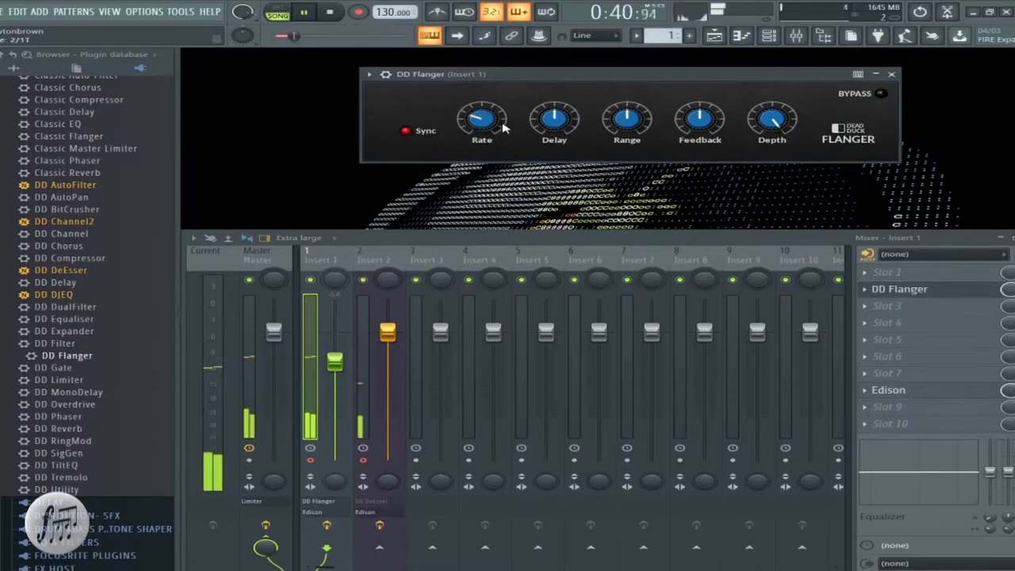
left_click_drag(554, 119, 555, 142)
Raise the Flanger's Range and Feedback well past the middle, and reduce its Depth from maximum
left_click(633, 133)
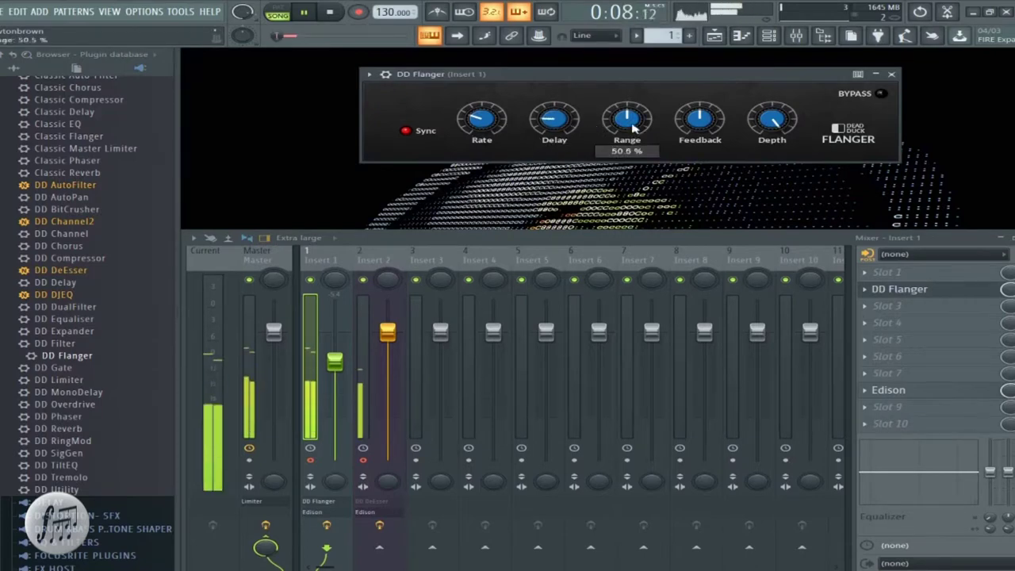
left_click_drag(626, 109, 626, 99)
left_click_drag(689, 120, 696, 103)
left_click_drag(761, 119, 773, 161)
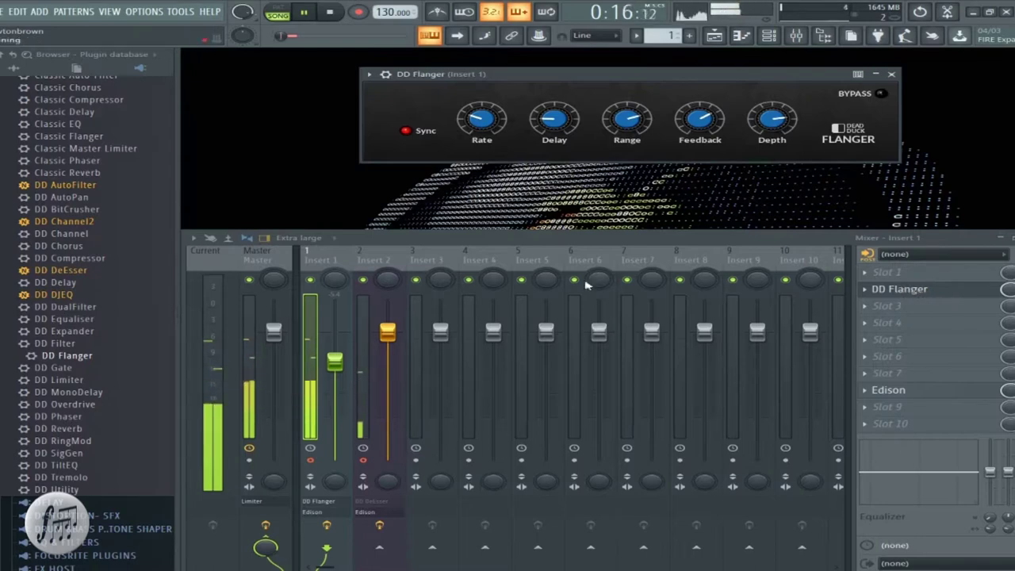
Load DD Gate into slot 2 of Insert 1, raise its Input, and set the Threshold to -24.4 dB
left_click_drag(52, 373, 912, 289)
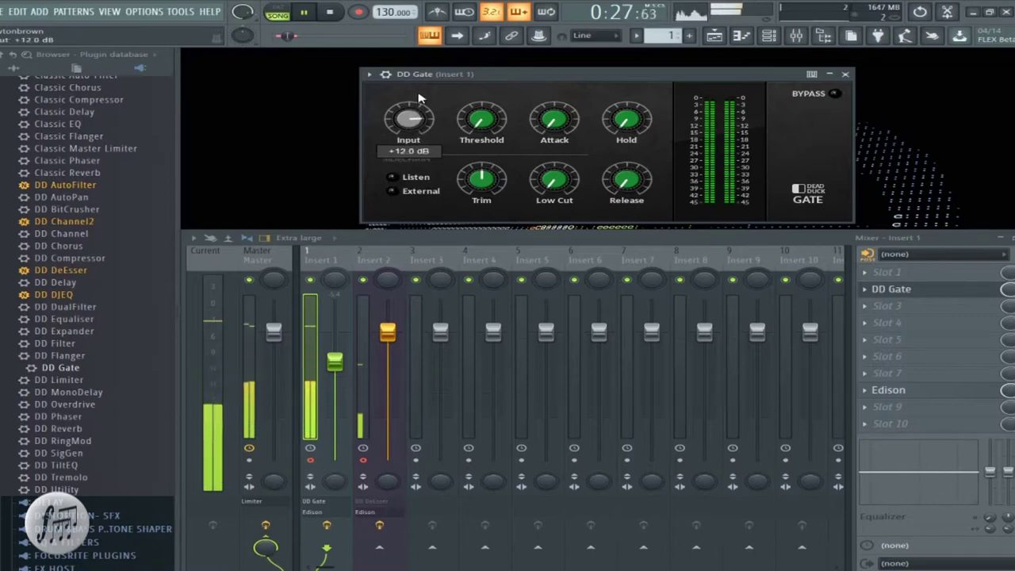
left_click_drag(421, 117, 420, 140)
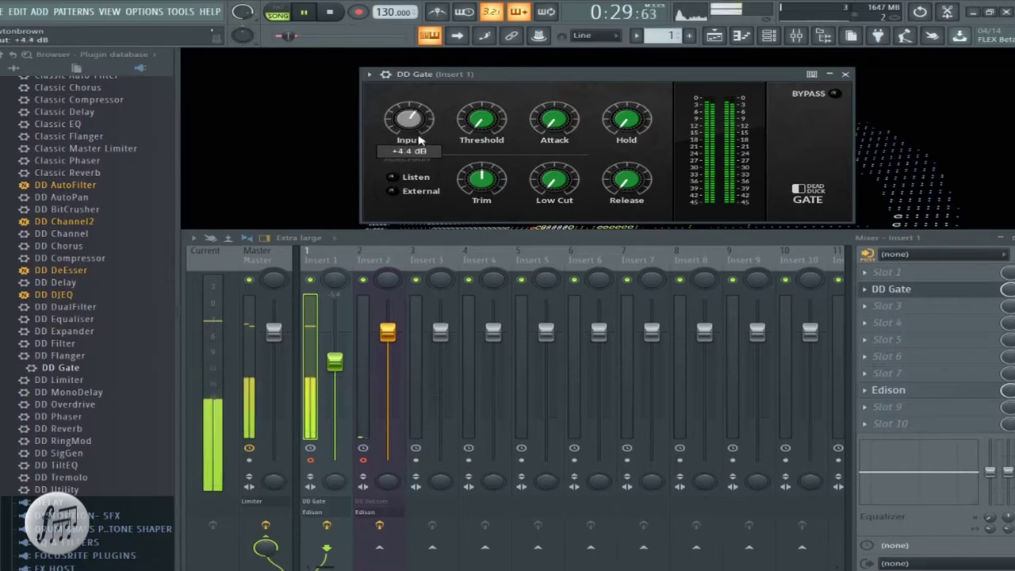
left_click_drag(472, 119, 486, 91)
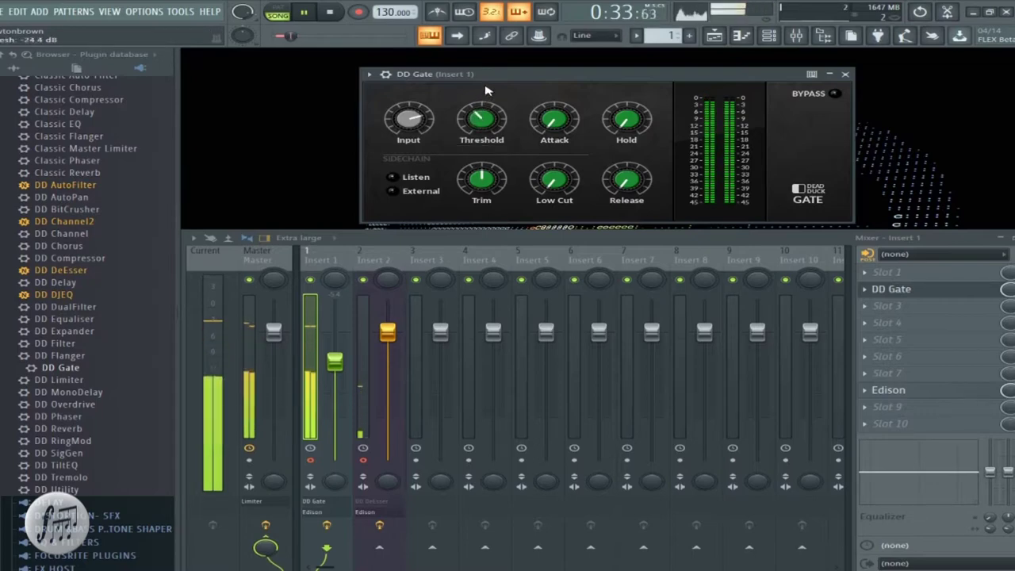
Set the Gate's Attack to 34.5 ms, Hold to 4.2 ms, Low Cut to 120 Hz and Release to 111.8 ms, and raise the Trim
left_click_drag(570, 137, 565, 111)
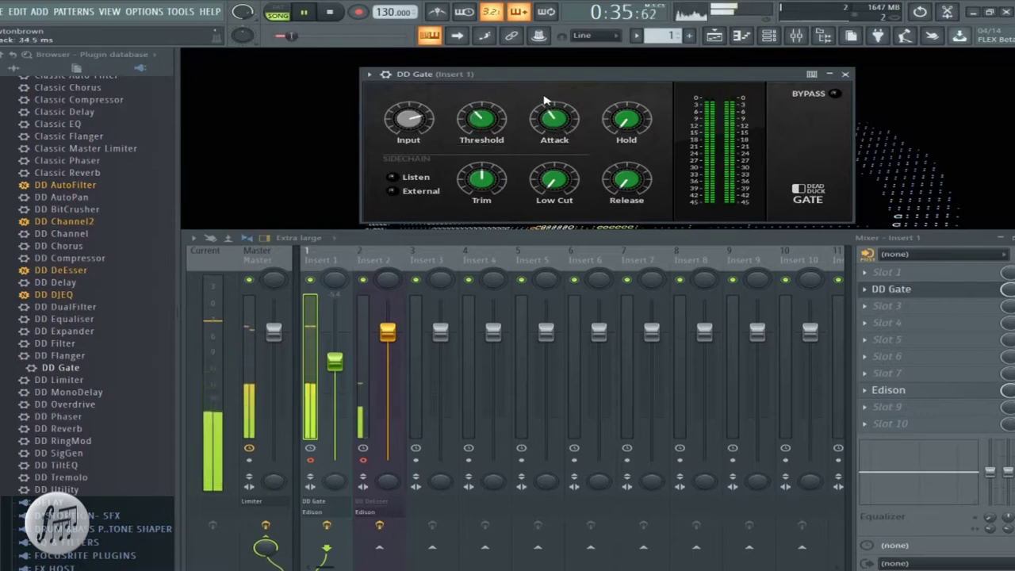
left_click_drag(639, 124, 639, 120)
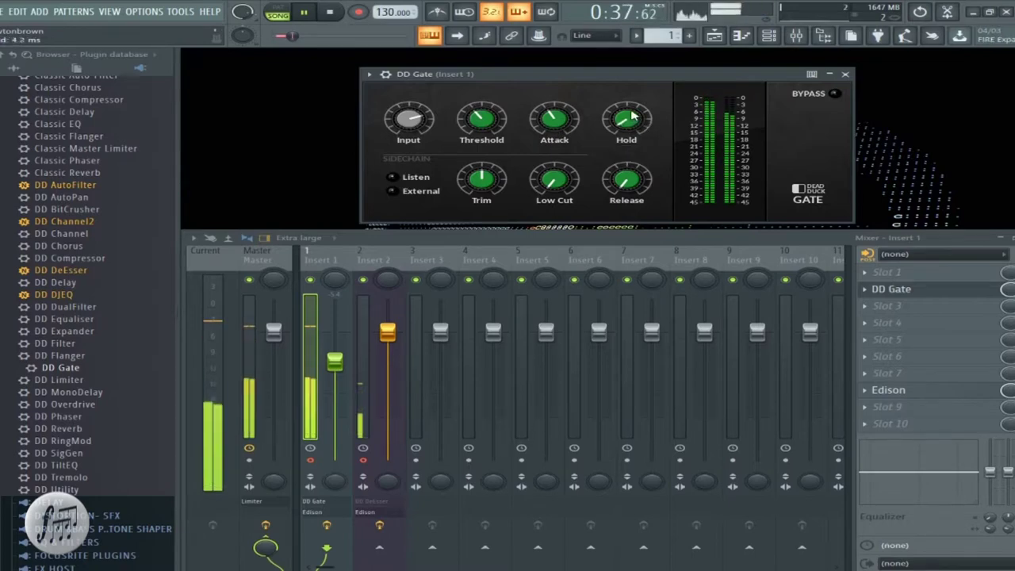
left_click_drag(476, 199, 479, 187)
left_click_drag(560, 189, 560, 159)
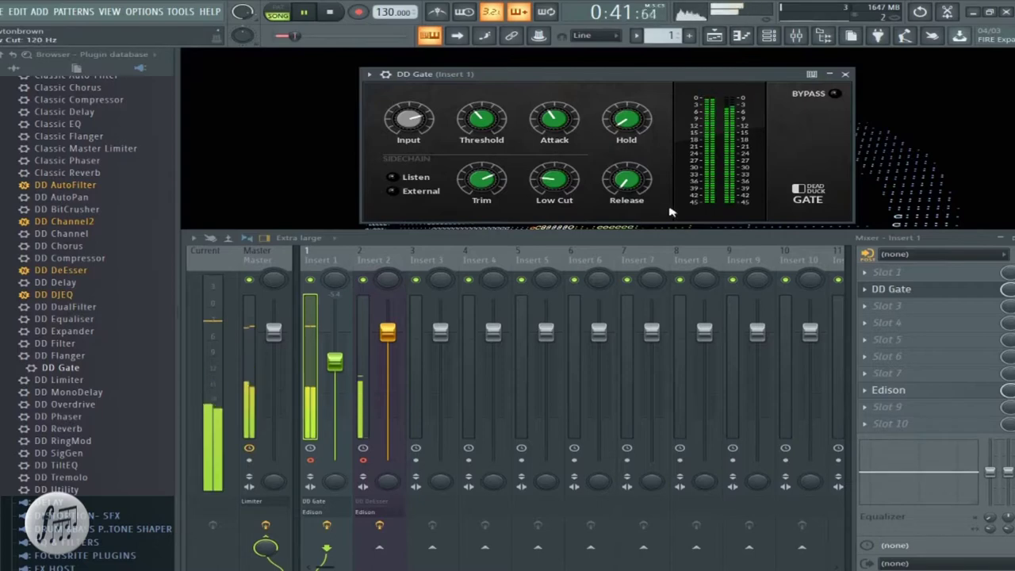
left_click_drag(655, 197, 637, 151)
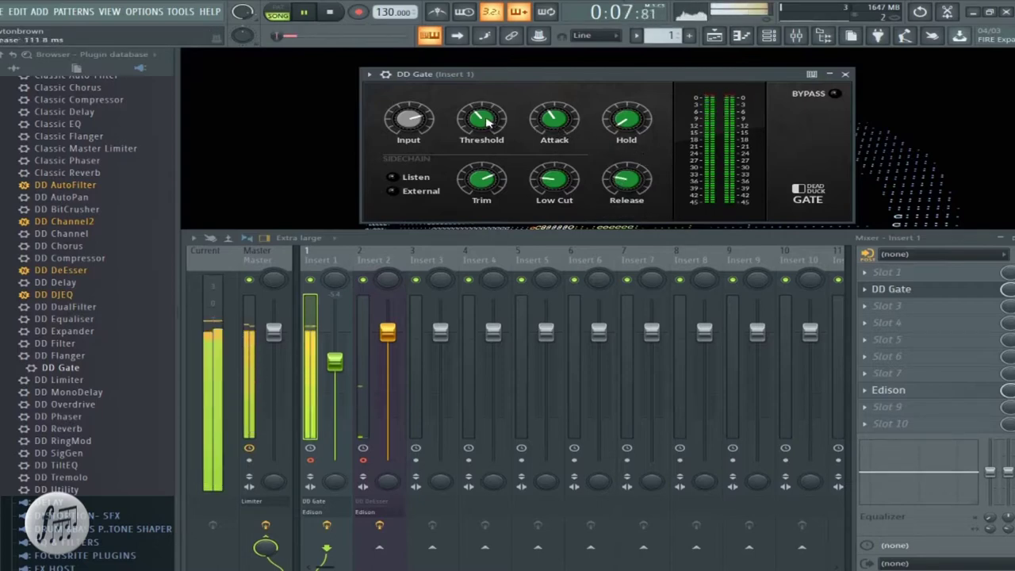
Set the Gate's Threshold to -7.6 dB, and try the sidechain Listen and External options, switching each back off
left_click_drag(489, 119, 486, 140)
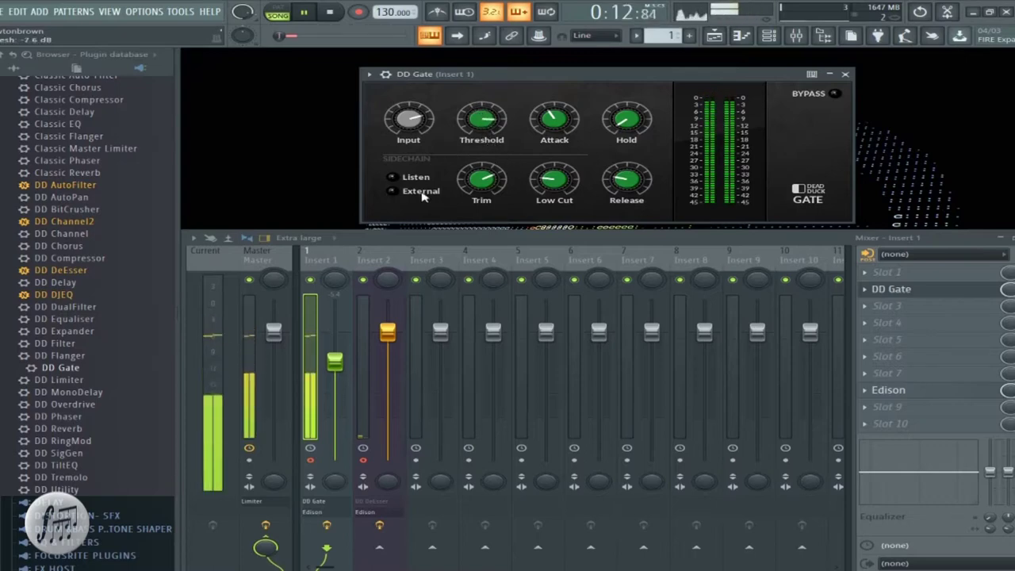
left_click(394, 180)
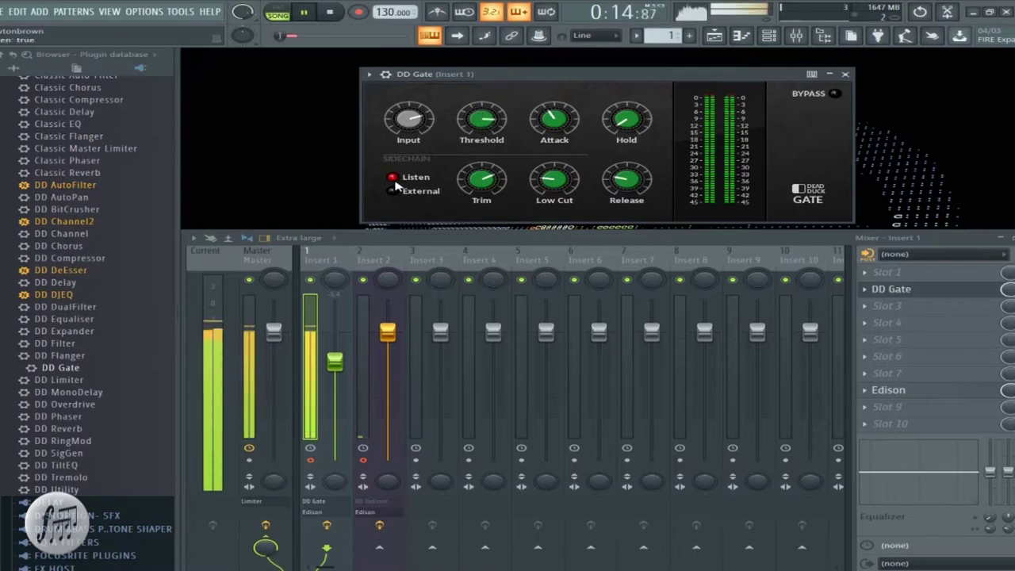
left_click(393, 179)
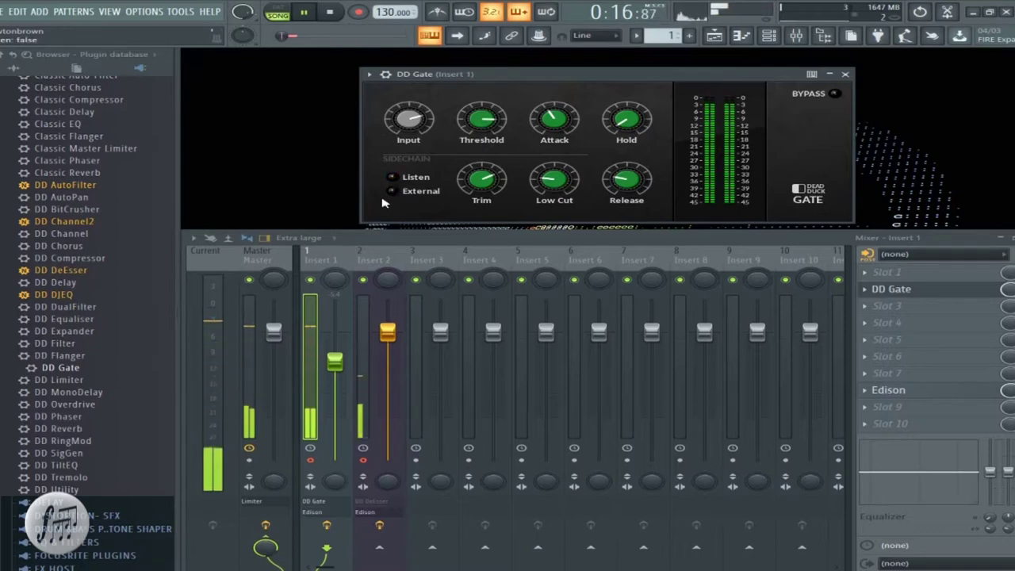
left_click(387, 194)
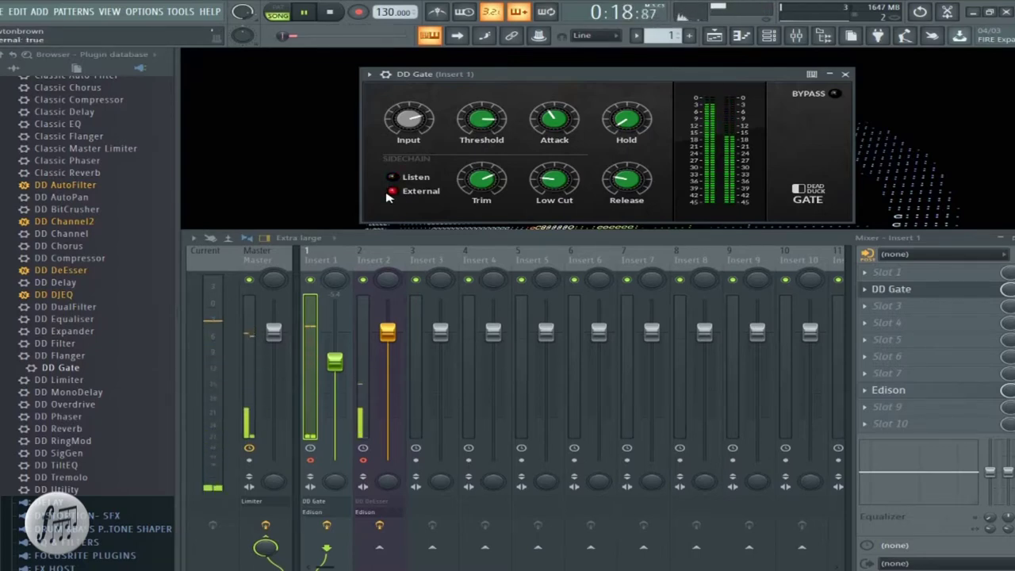
left_click(387, 194)
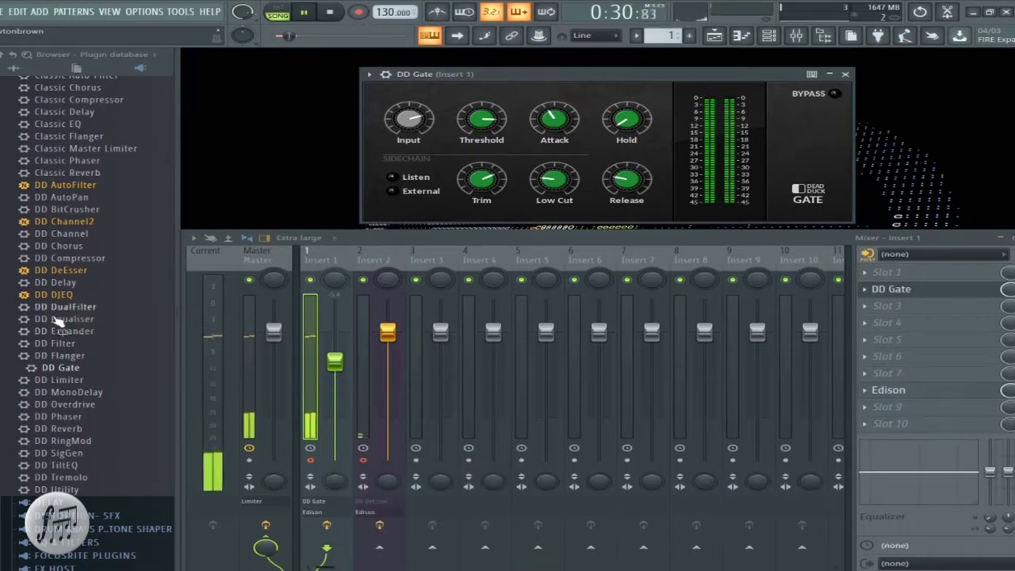
Load DD Limiter into slot 2 of Insert 1, set its Input to +7.4 dB and lower the Threshold to -22.2 dB
left_click_drag(60, 385, 951, 288)
left_click_drag(951, 289, 951, 288)
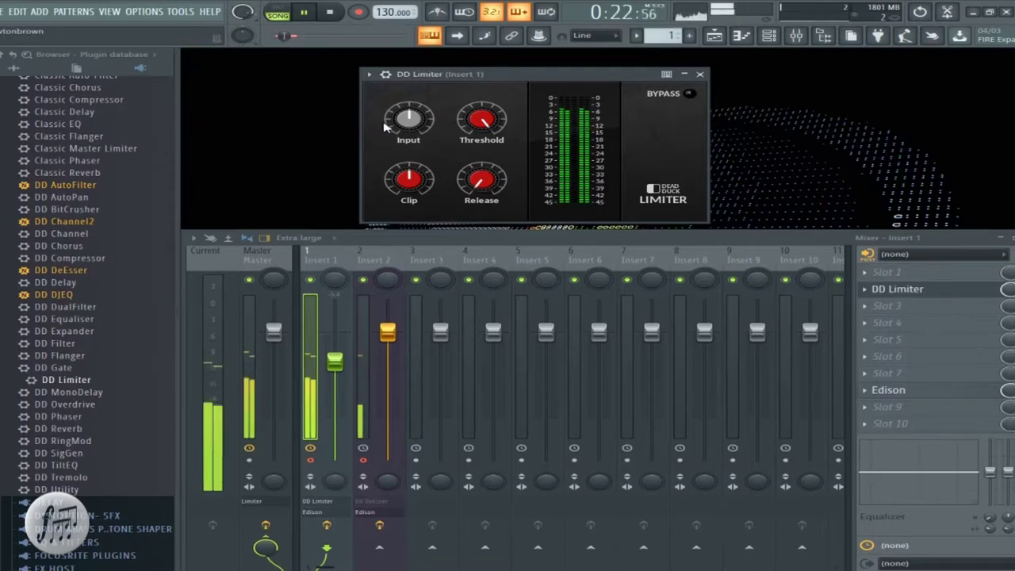
left_click_drag(409, 119, 418, 111)
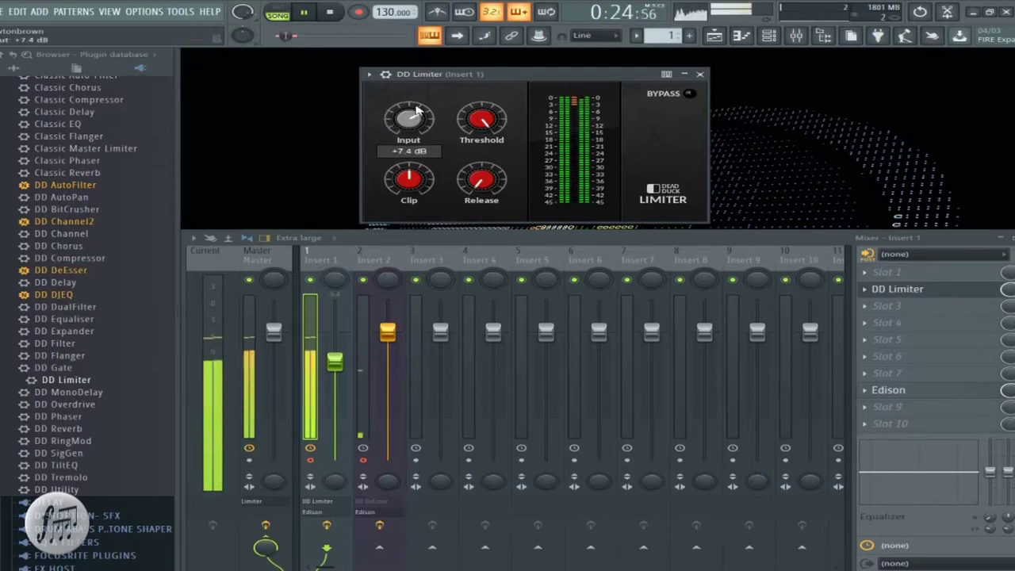
left_click_drag(480, 173, 482, 184)
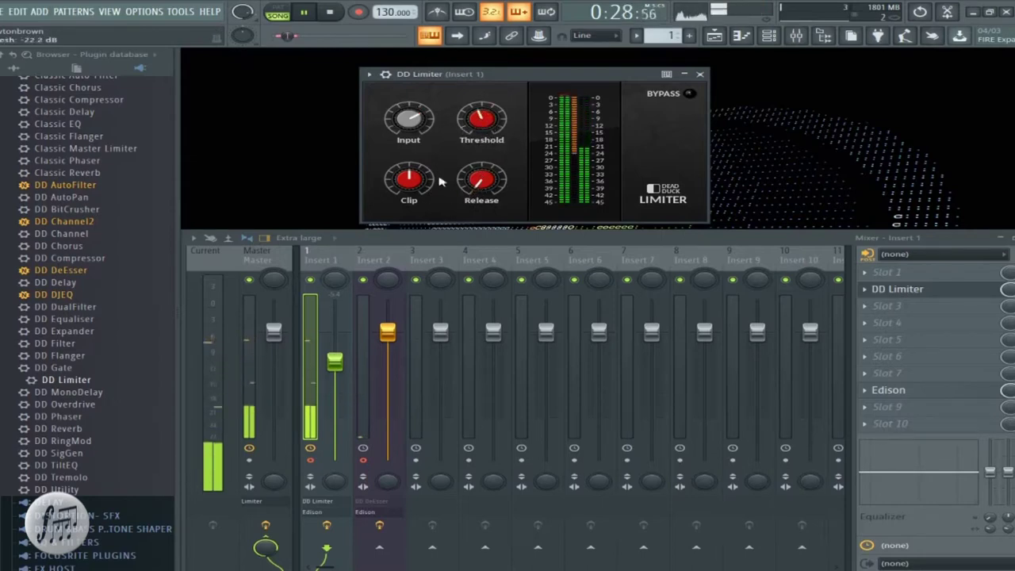
Reduce the Limiter's Input well below the middle, raise its Clip and Release, and set the Threshold to -27.4 dB
left_click_drag(426, 135, 415, 179)
left_click_drag(478, 188, 481, 140)
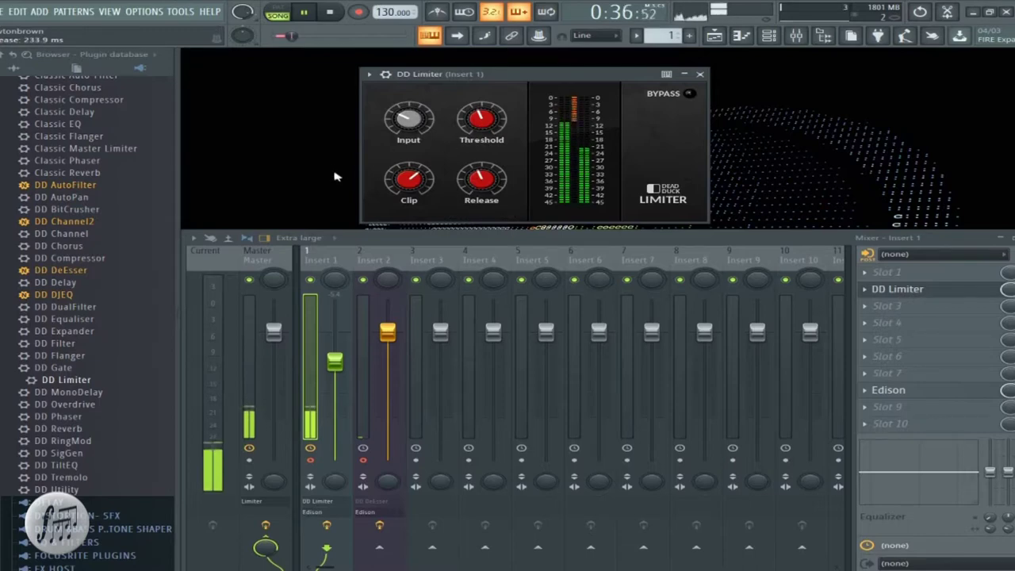
left_click_drag(479, 184, 434, 176)
left_click_drag(488, 125, 476, 146)
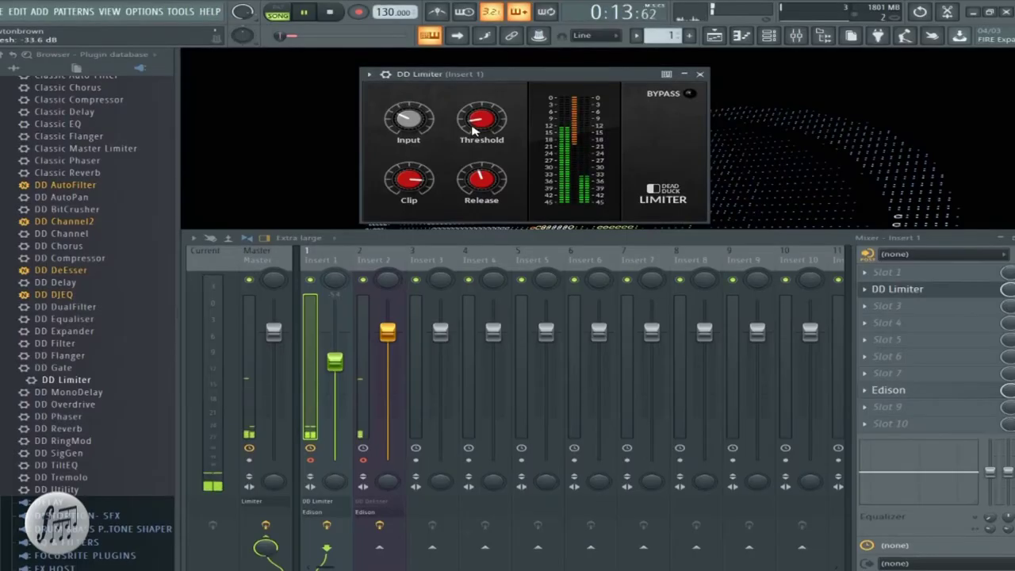
left_click_drag(475, 133, 478, 117)
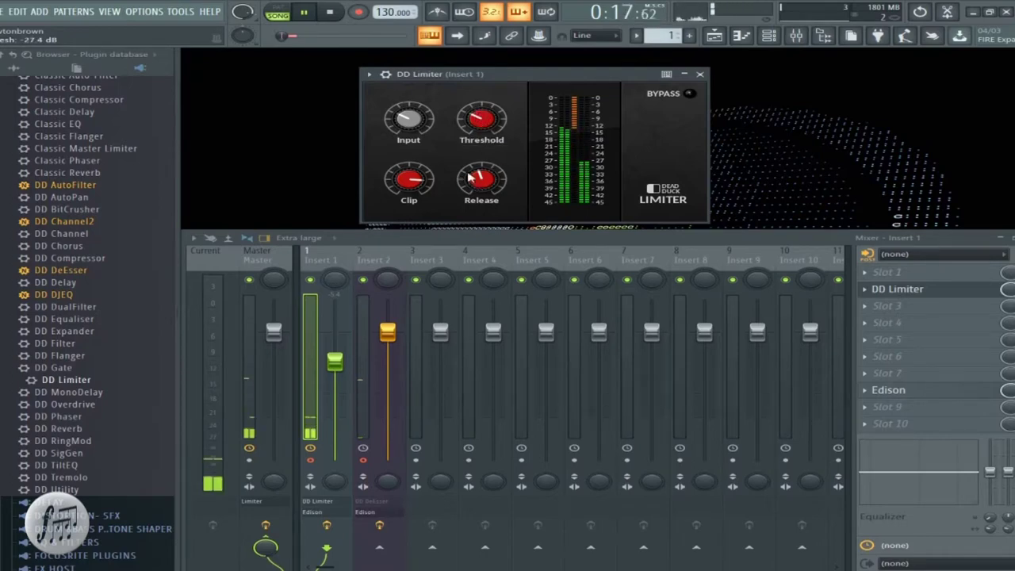
Set the Limiter's Input to -1.0 dB, raise the Threshold well past the middle, and sweep Release up to 1000 ms and down to minimum
left_click_drag(406, 120, 411, 105)
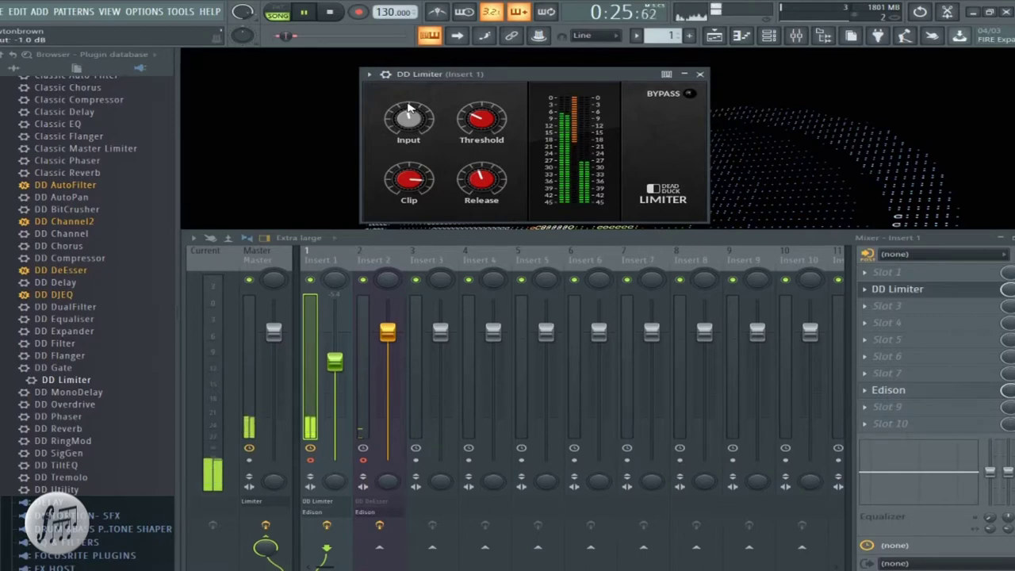
left_click_drag(477, 114, 502, 86)
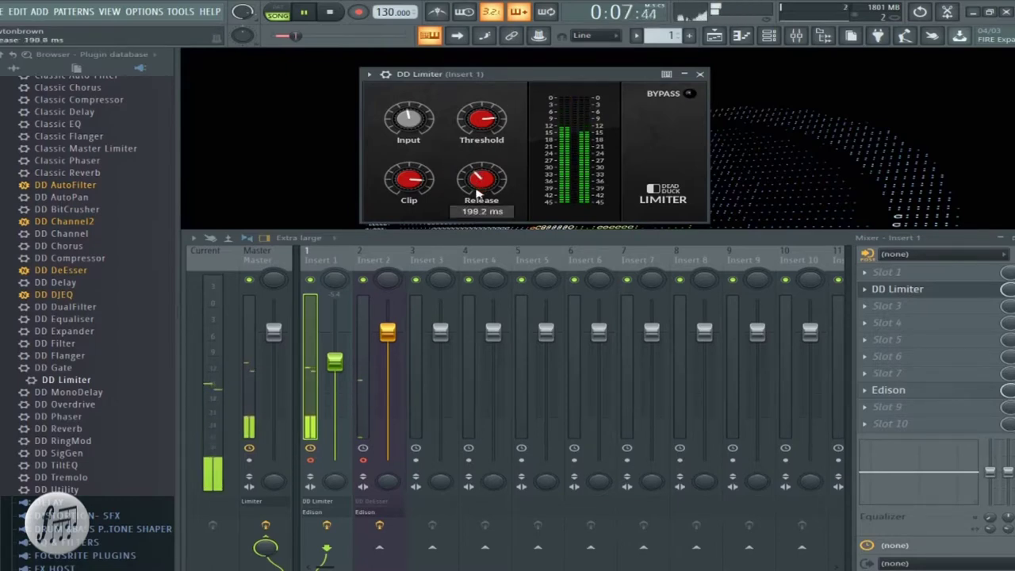
left_click_drag(480, 208, 512, 7)
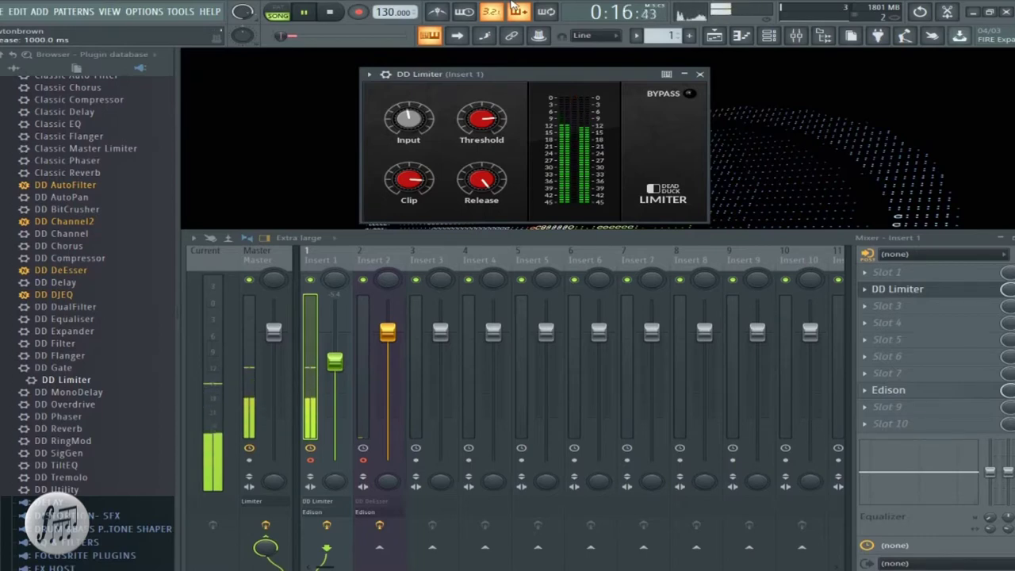
left_click_drag(492, 182, 492, 153)
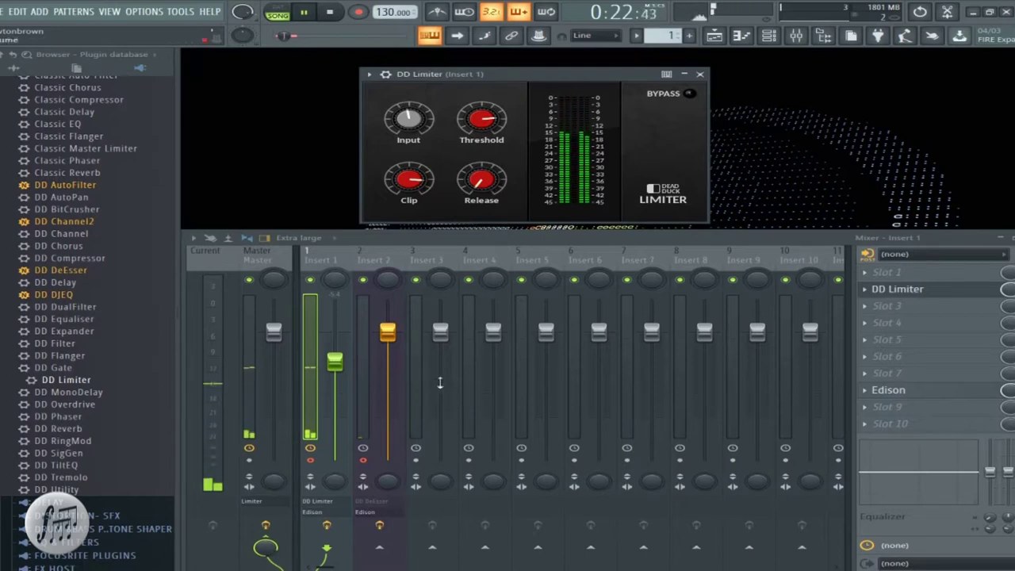
Sweep the Limiter's Clip down through -10.0 dB to -26.8 dB, and raise it back past the middle
left_click_drag(410, 181, 409, 170)
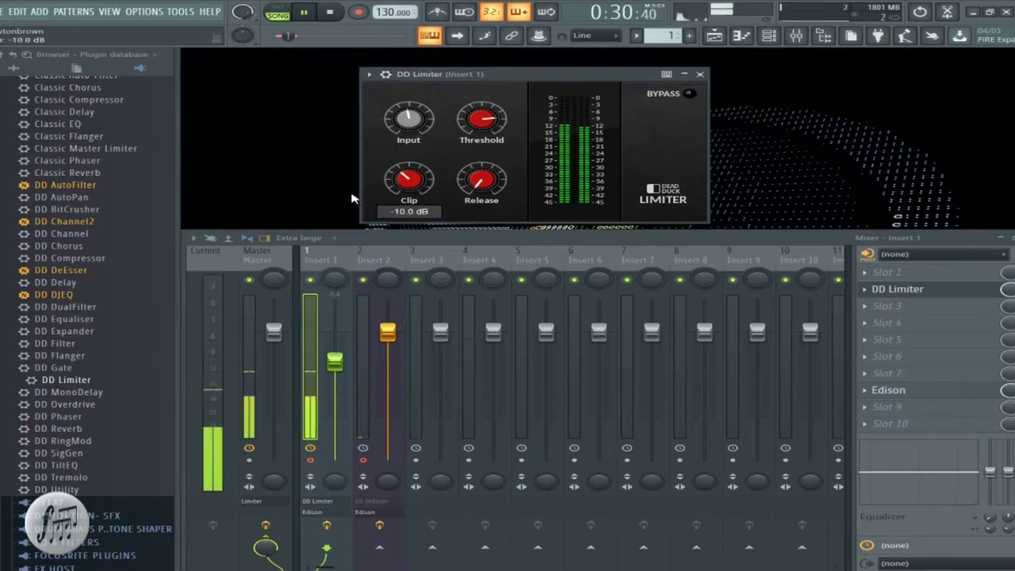
left_click_drag(353, 198, 343, 210)
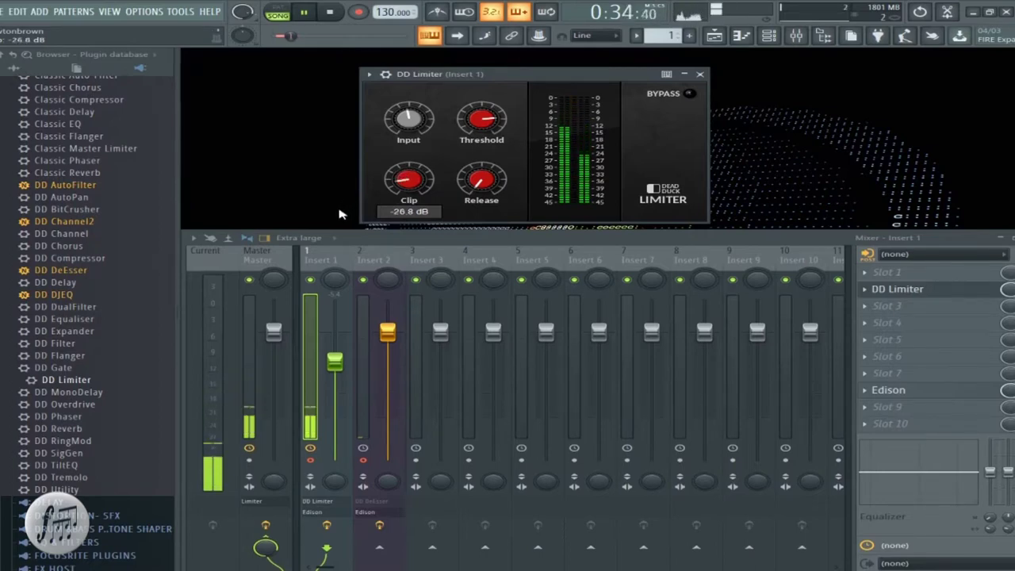
left_click_drag(335, 210, 322, 144)
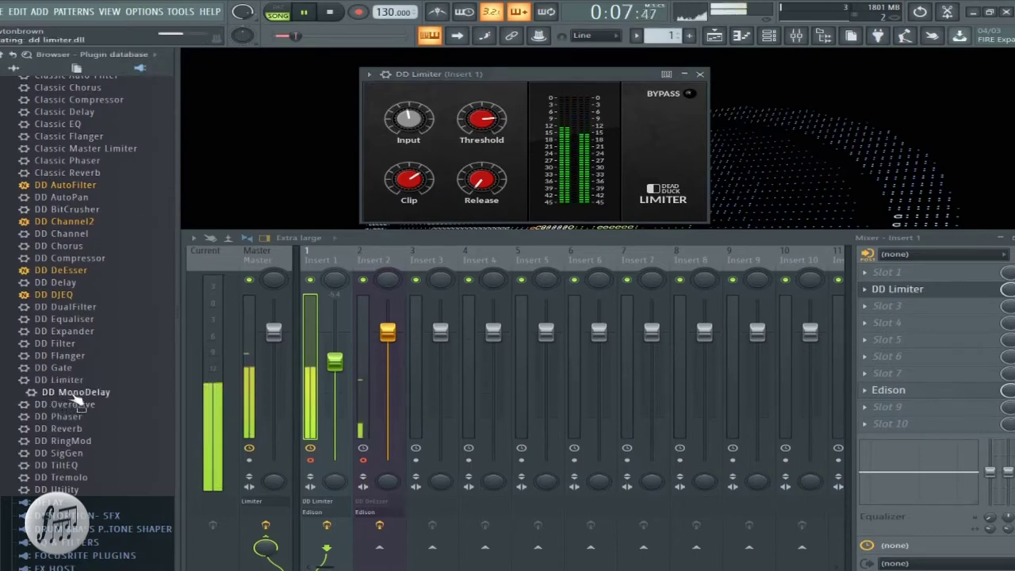
Load DD MonoDelay into slot 2 of Insert 1, enable Sync, set Time to 1/32D, and raise the Feedback slightly
left_click_drag(73, 392, 869, 296)
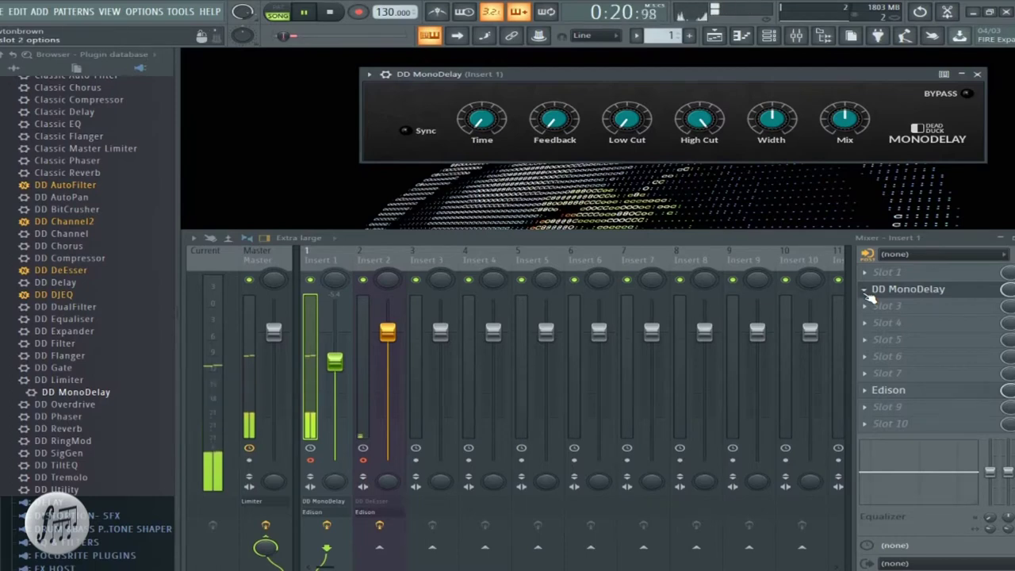
left_click(405, 130)
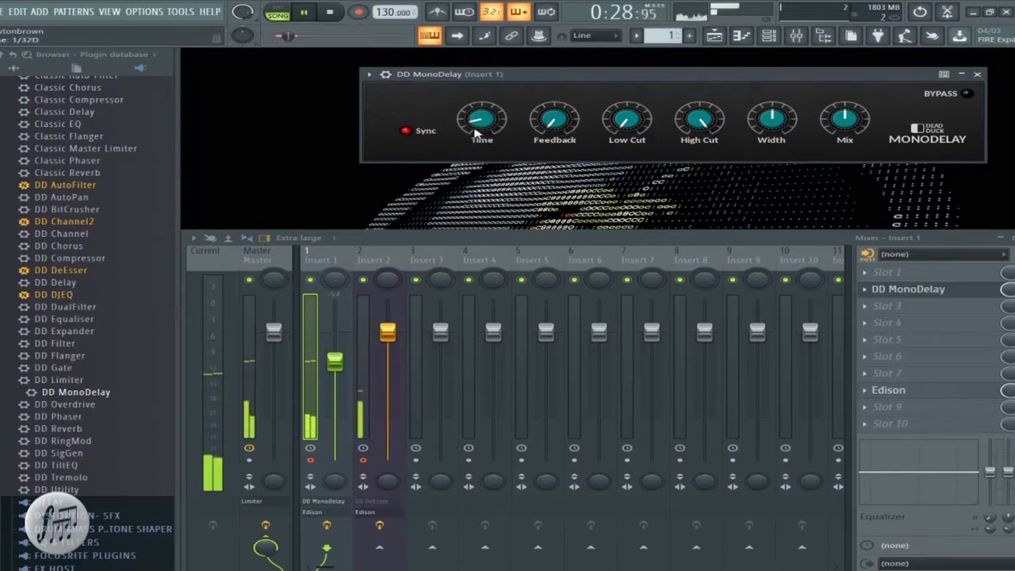
mouse_move(555, 117)
scroll(555, 116, "up", 2)
scroll(627, 115, "down", 2)
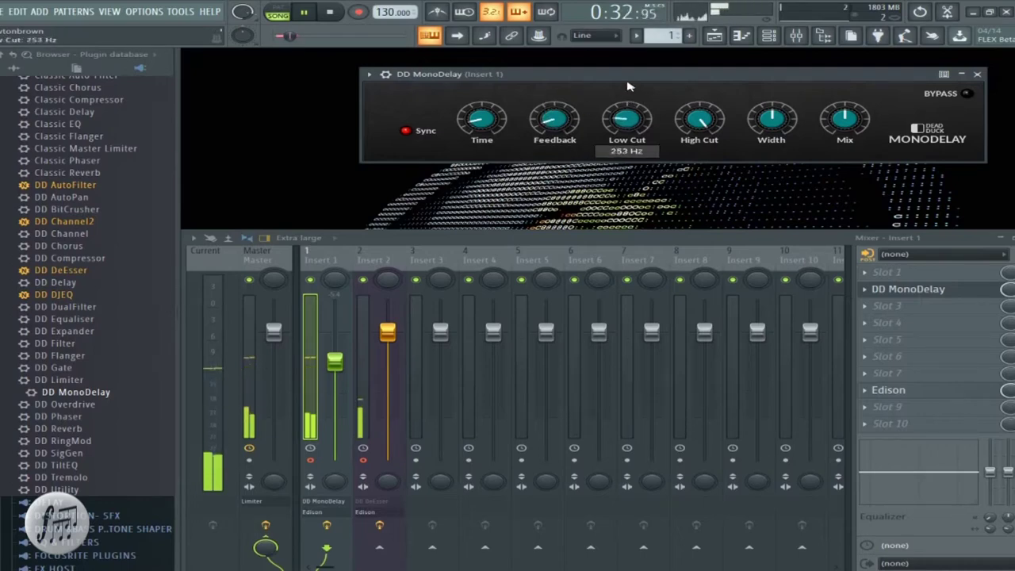
Raise the MonoDelay's Low Cut above 253 Hz, reduce its High Cut below 12 kHz, and widen the Width to maximum
scroll(703, 127, "up", 2)
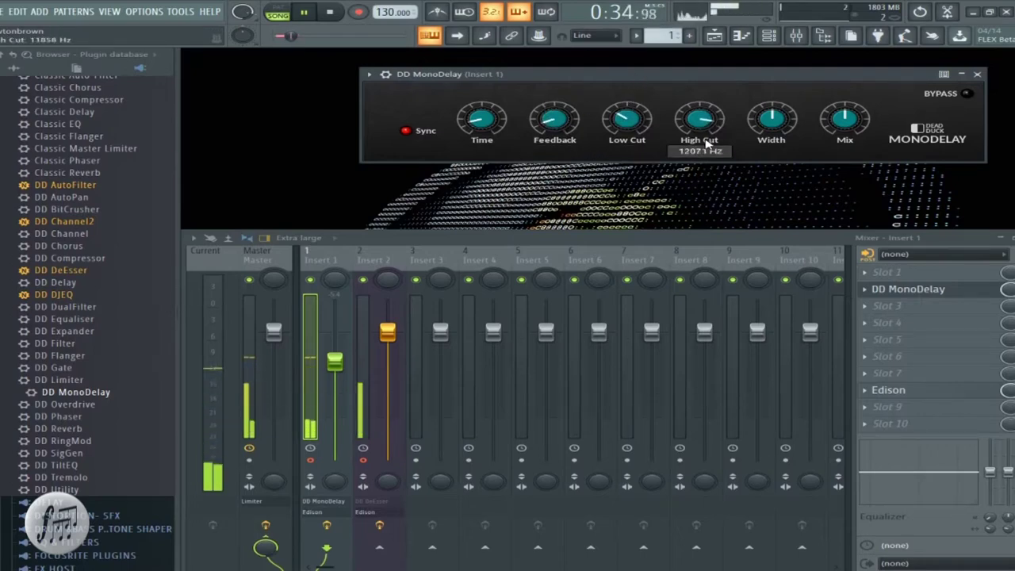
scroll(769, 119, "down", 2)
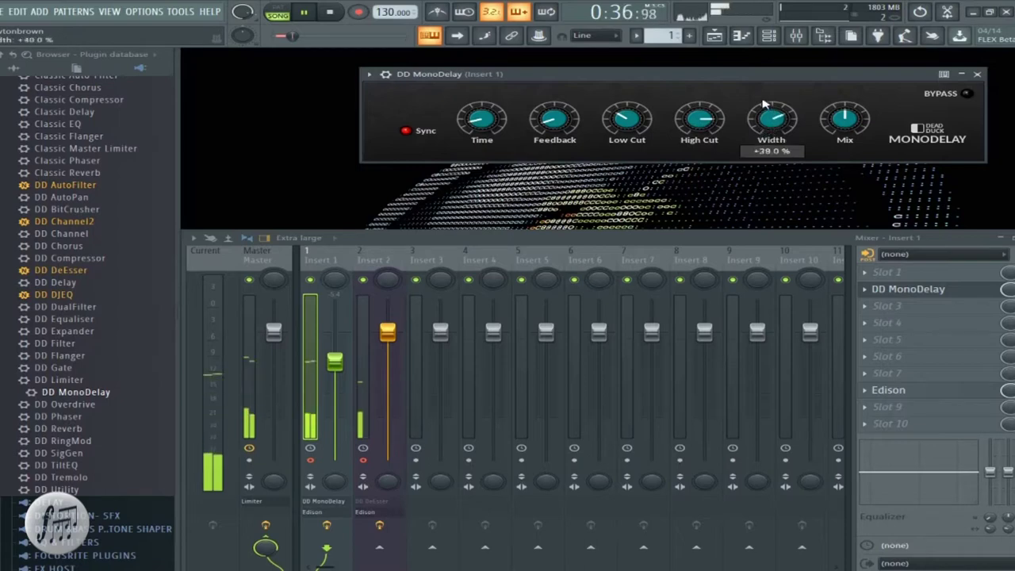
scroll(847, 120, "up", 2)
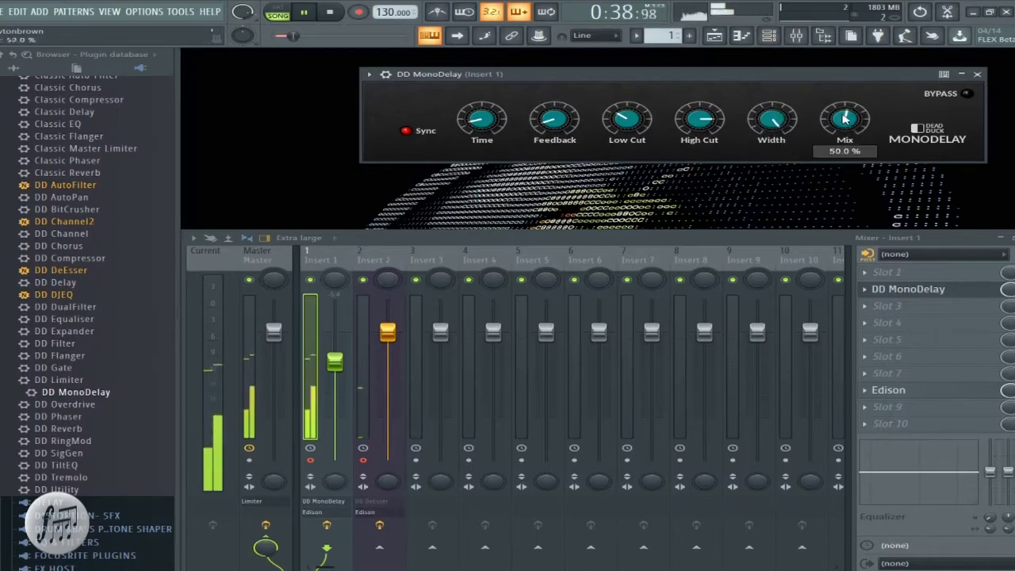
Sweep the MonoDelay's Mix down to 7.0 % and up to at least 67.0 %, and settle it just above the middle
scroll(846, 119, "down", 6)
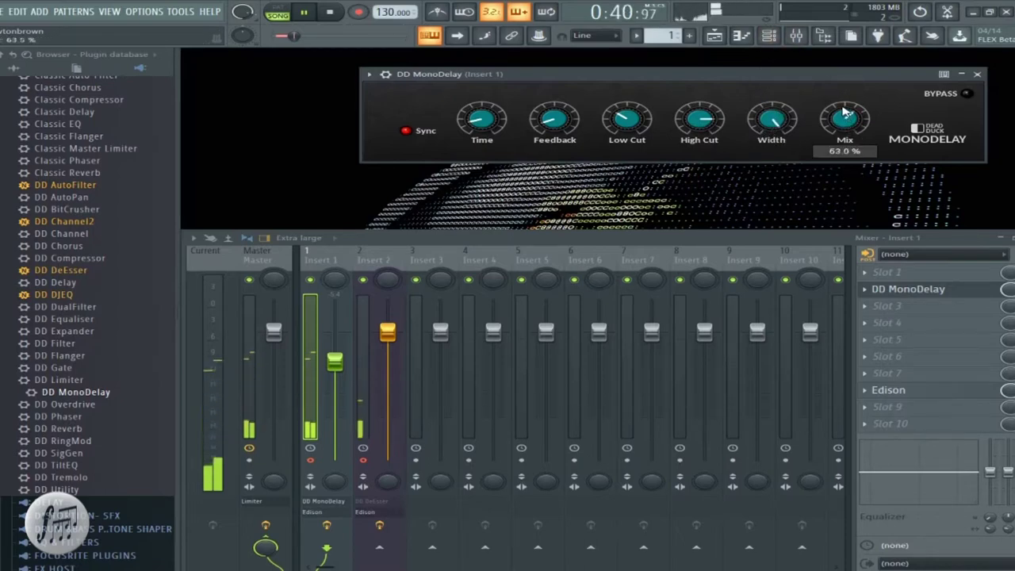
scroll(829, 150, "down", 1)
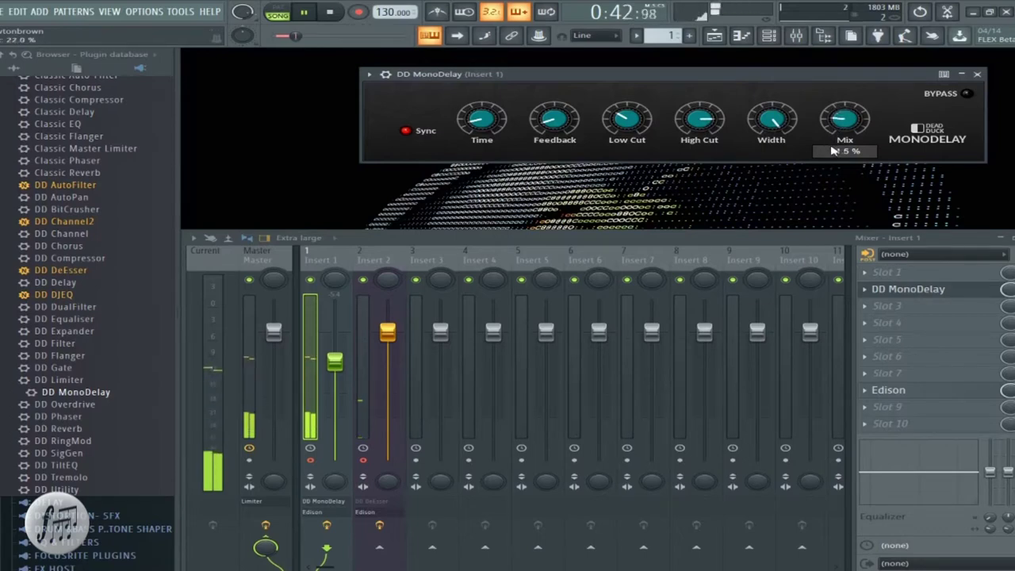
scroll(843, 173, "down", 1)
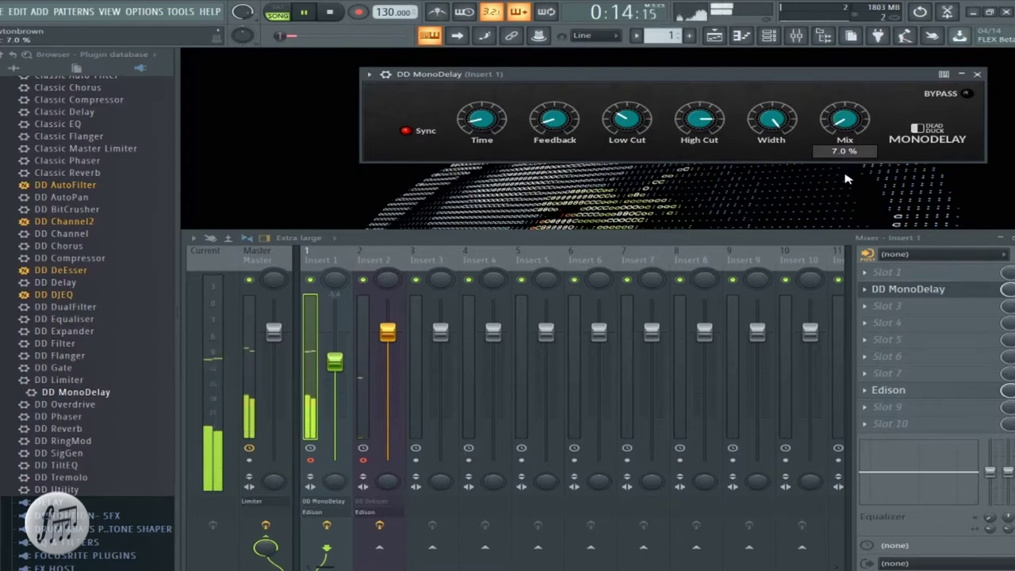
scroll(842, 173, "up", 8)
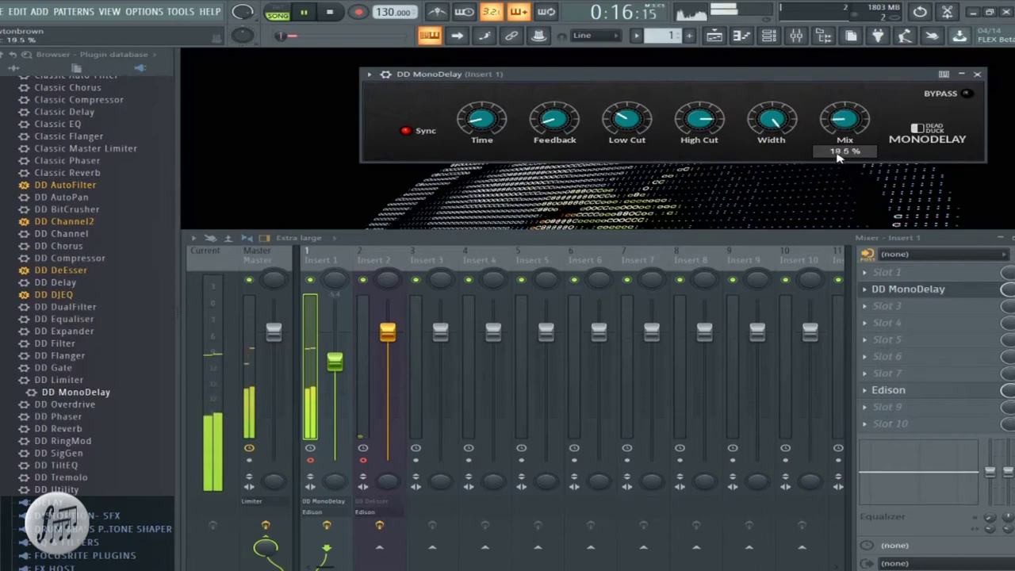
scroll(838, 152, "up", 4)
scroll(836, 137, "up", 6)
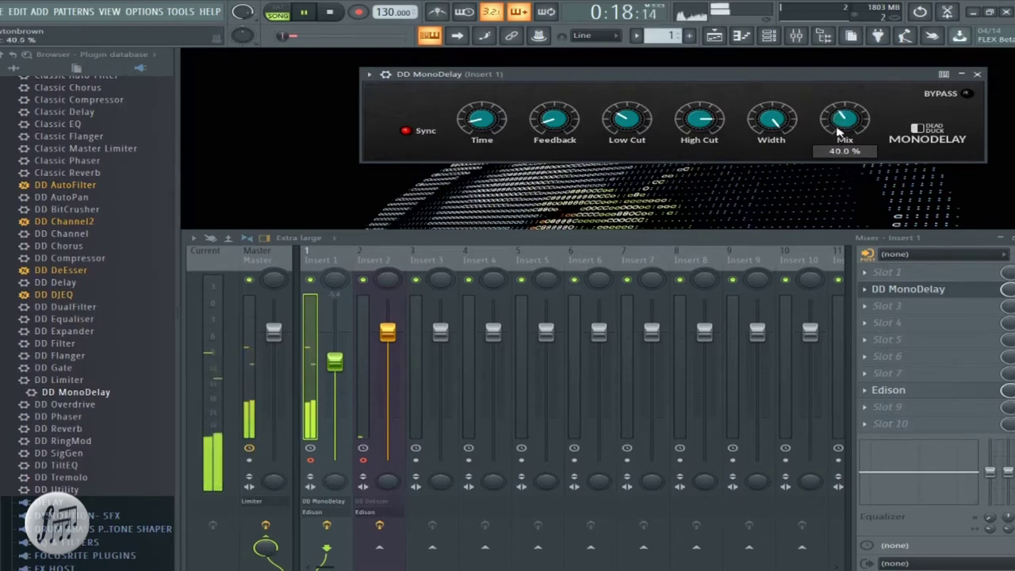
scroll(844, 115, "up", 20)
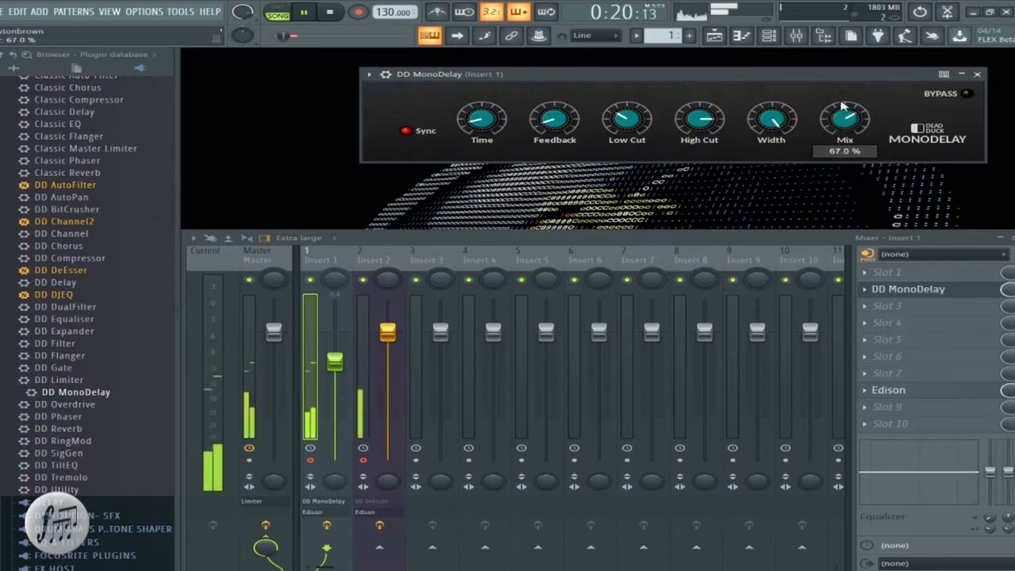
left_click_drag(844, 71, 844, 86)
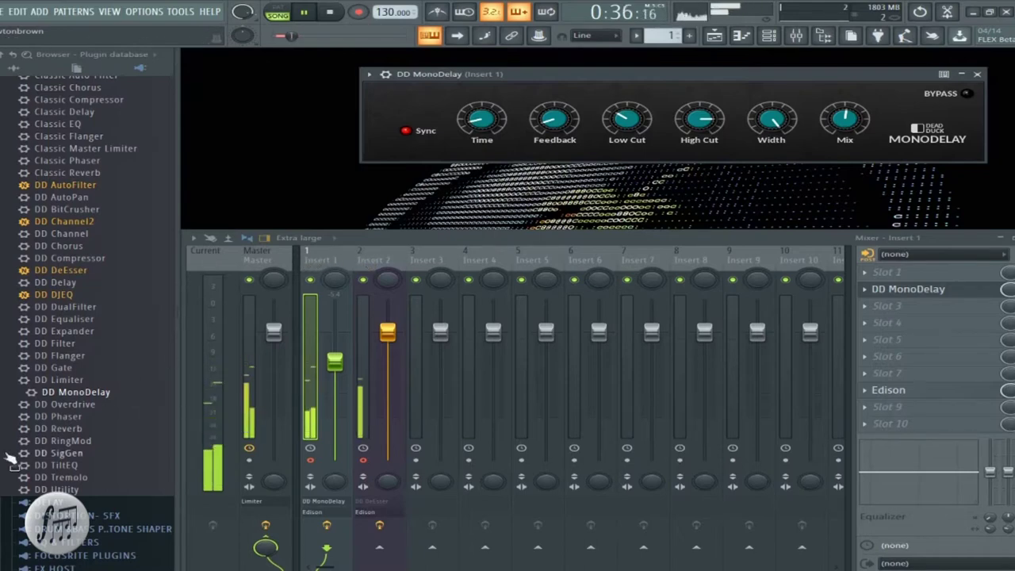
Load DD Overdrive into slot 2 of Insert 1, raise its Drive to 94.0 %, and raise the Level well past the middle
left_click_drag(68, 406, 936, 290)
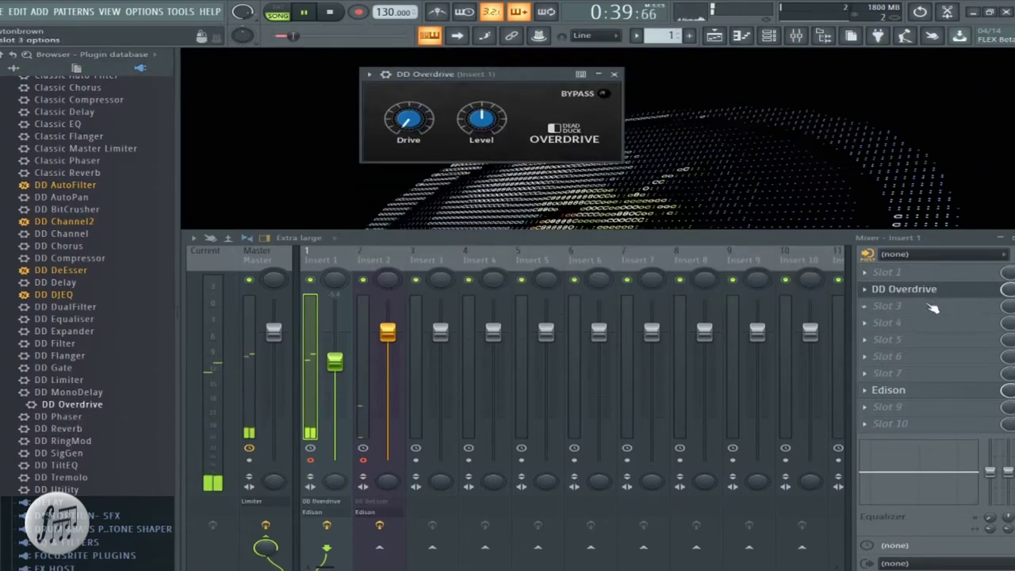
left_click_drag(409, 141, 408, 72)
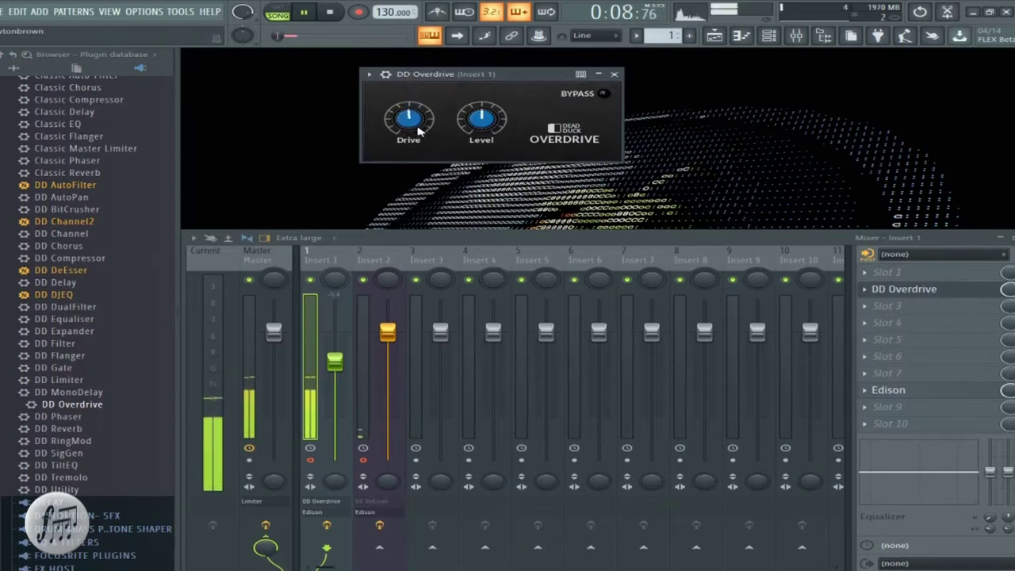
left_click_drag(418, 131, 406, 86)
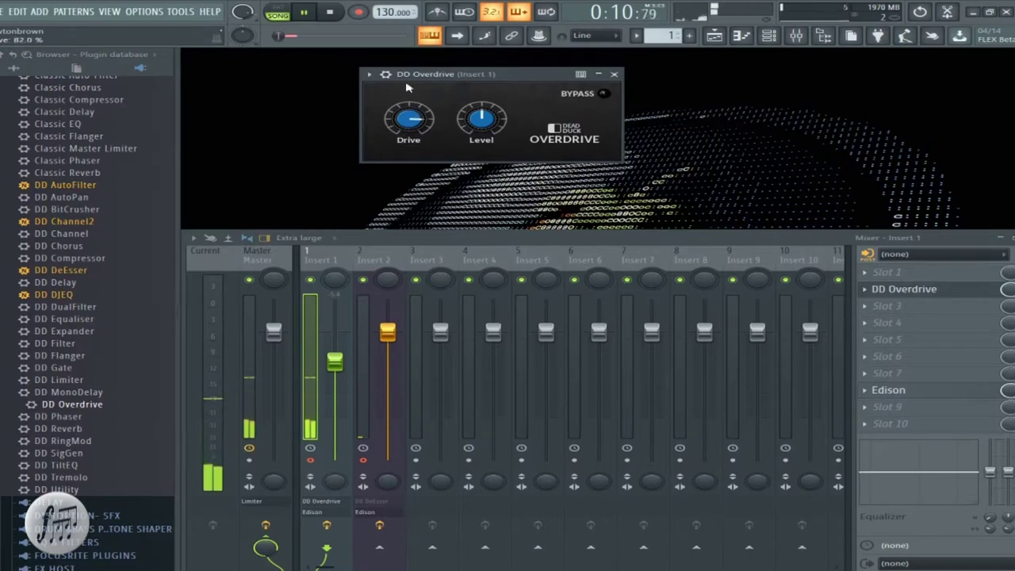
left_click_drag(481, 126, 479, 113)
left_click_drag(410, 115, 417, 104)
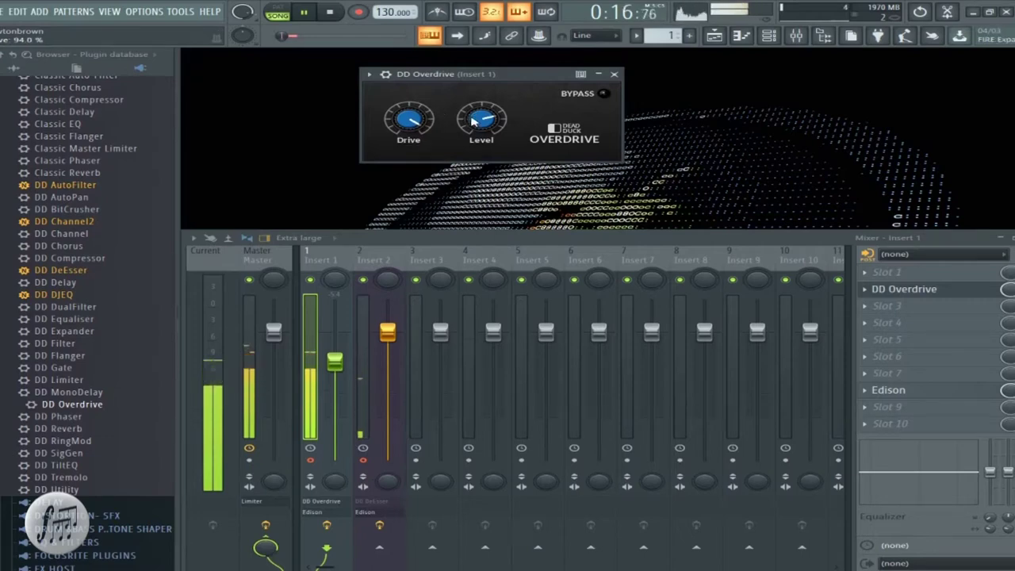
left_click_drag(491, 125, 481, 117)
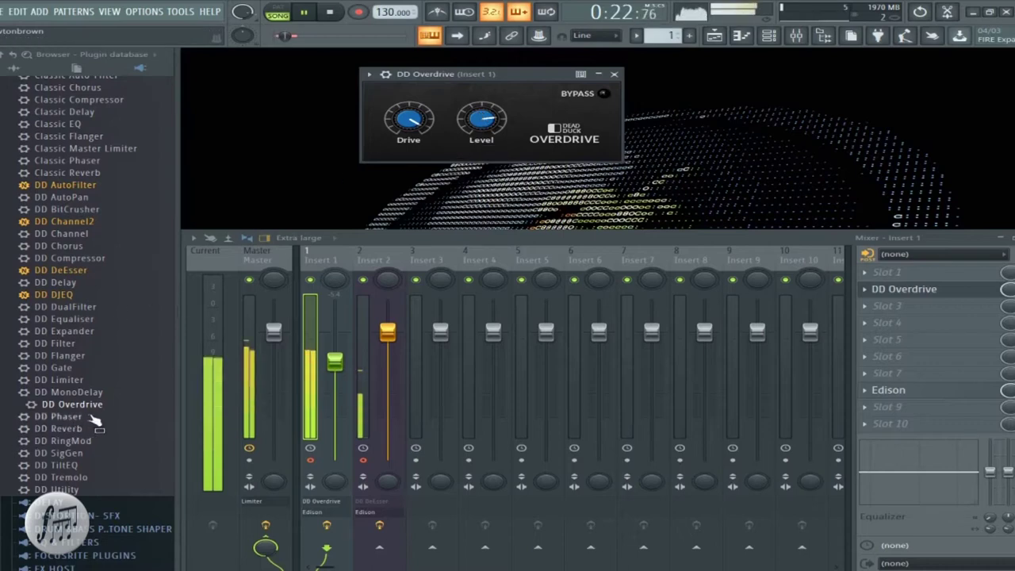
Load DD Phaser into slot 2 of Insert 1, enable Sync, raise its Rate and Range, and set Stages to 8
left_click_drag(80, 418, 924, 295)
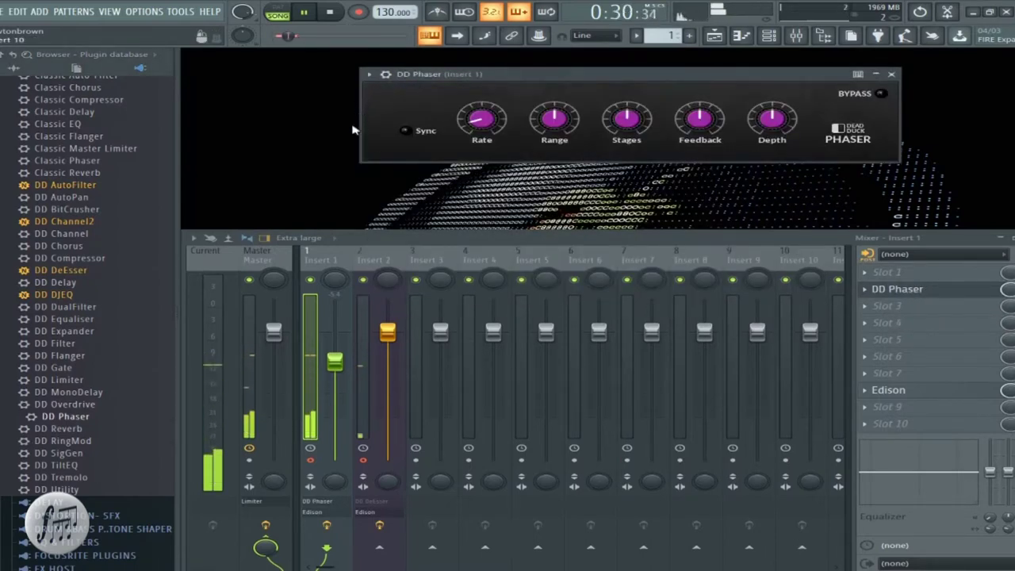
left_click(406, 131)
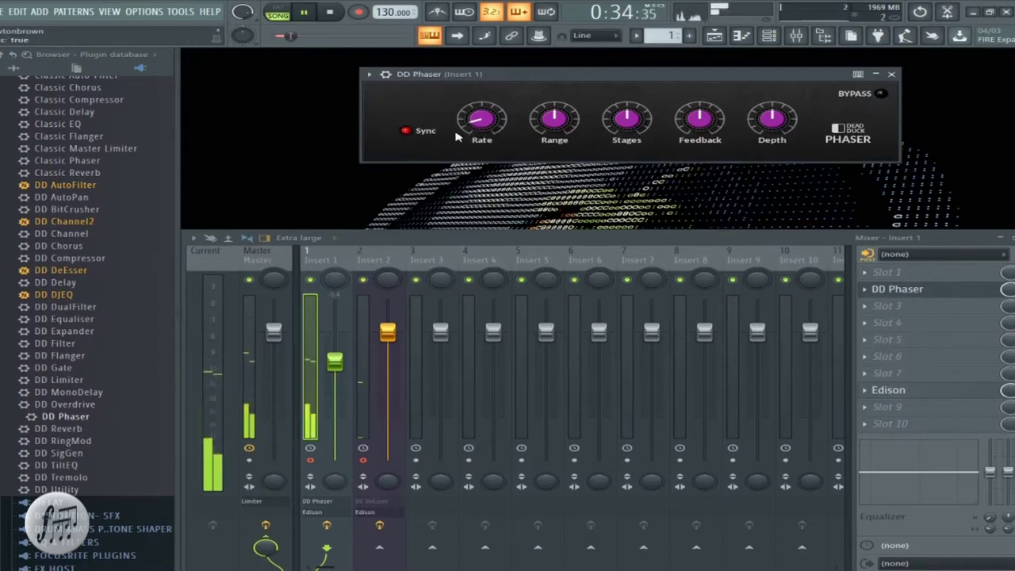
left_click_drag(488, 126, 494, 95)
left_click_drag(575, 124, 576, 110)
left_click_drag(626, 129, 611, 175)
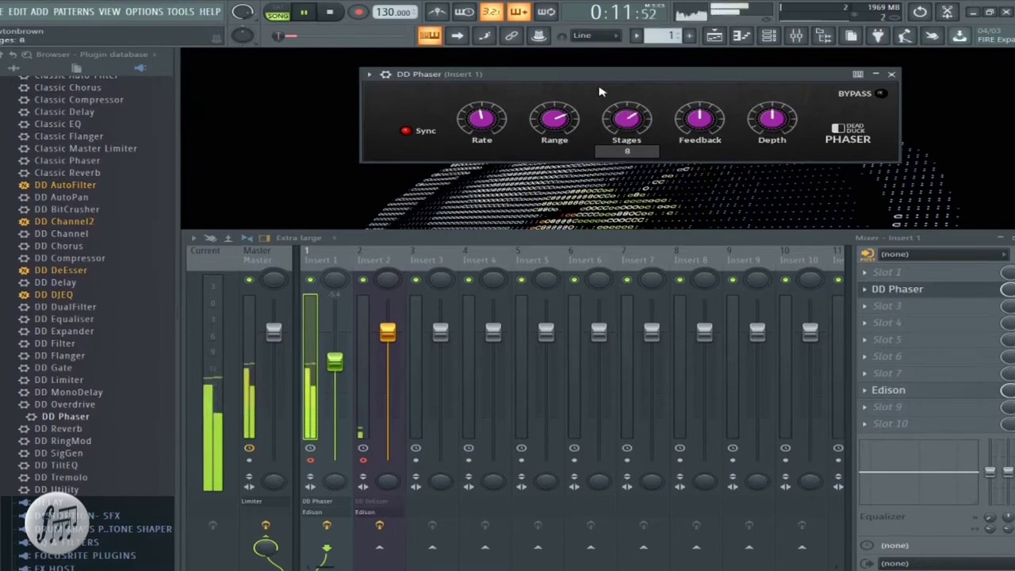
left_click_drag(627, 119, 546, 58)
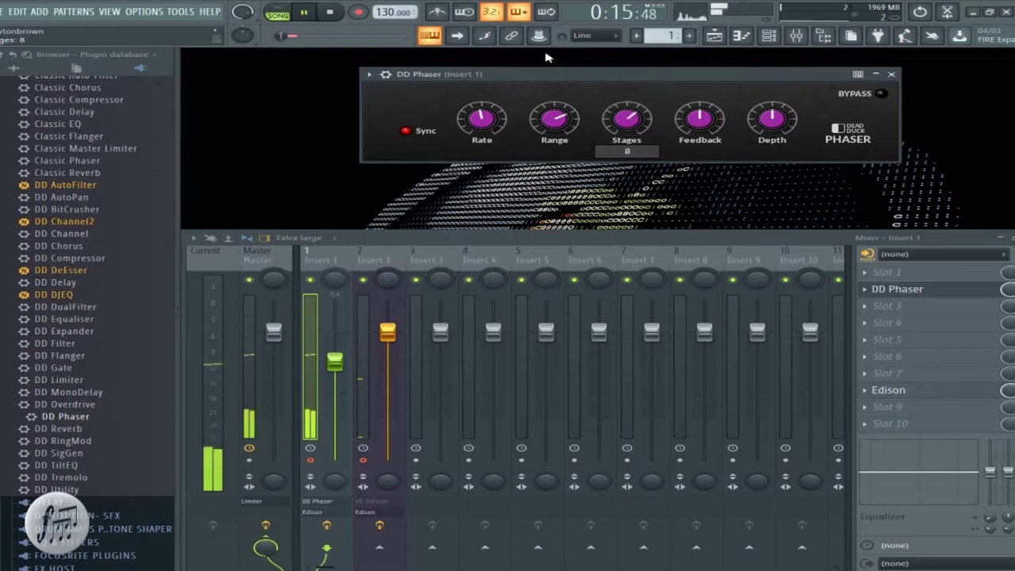
Raise the Phaser's Rate to 1/8T, increase Range and Depth, lower Feedback slightly below the middle, and set Stages to 6
left_click_drag(545, 118, 531, 92)
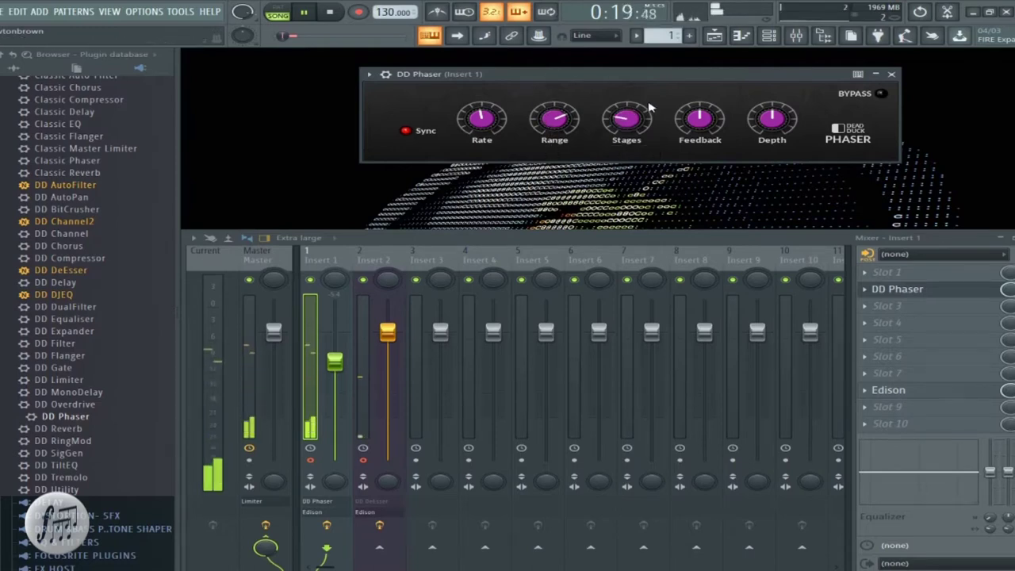
left_click_drag(699, 119, 701, 169)
left_click_drag(766, 130, 758, 97)
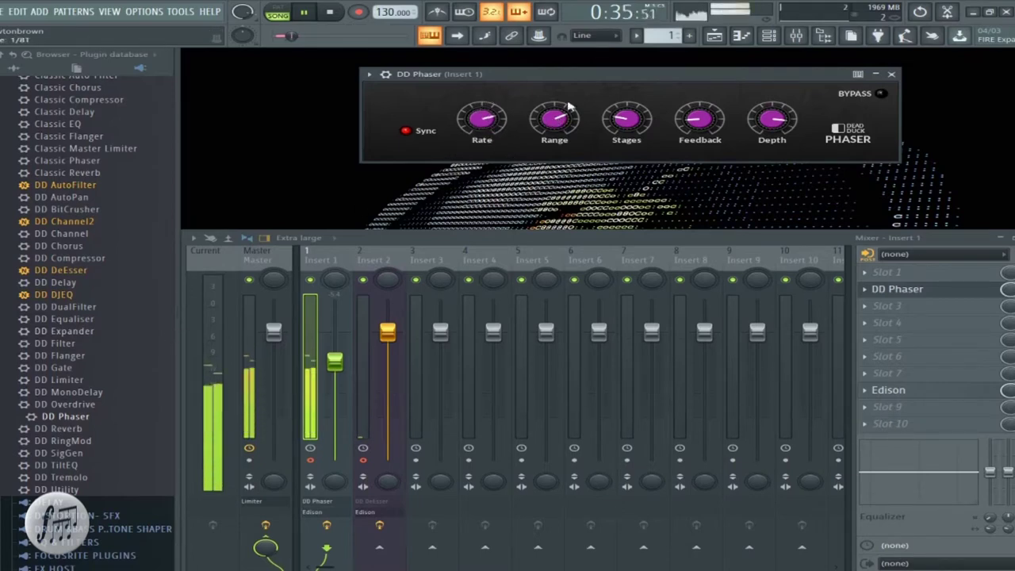
left_click_drag(700, 119, 708, 96)
left_click_drag(635, 119, 632, 94)
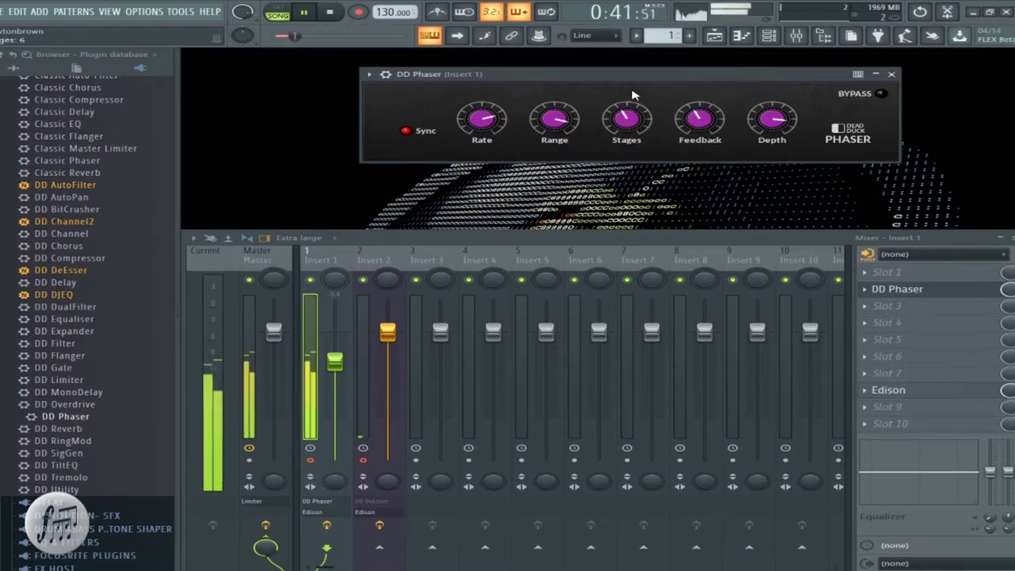
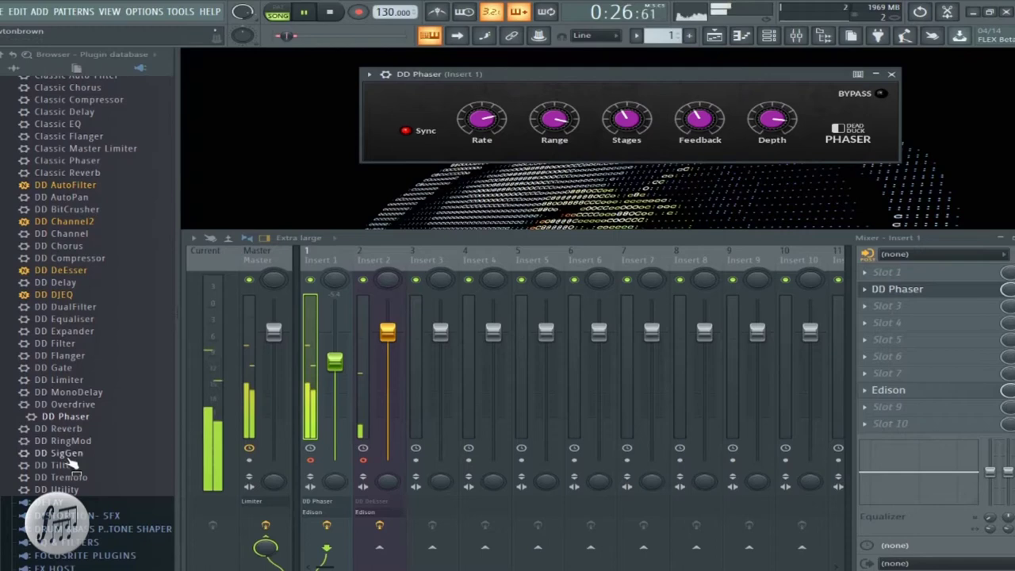
Load DD Reverb into slot 2 of Insert 1, set Room Size to 16.5 % and Width to 74.0 %, and lower Damping and Mix
left_click_drag(35, 428, 938, 291)
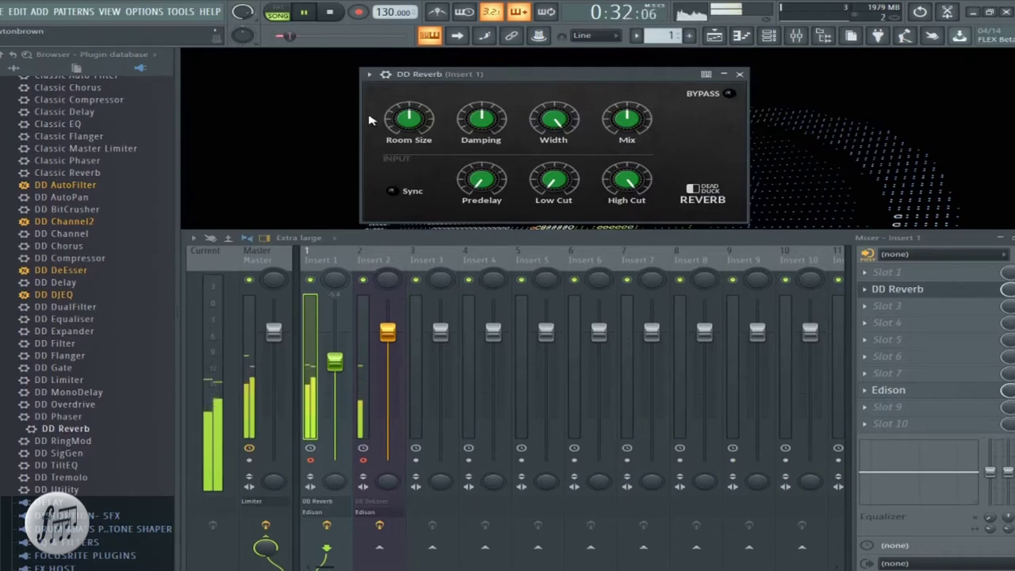
left_click_drag(396, 119, 410, 169)
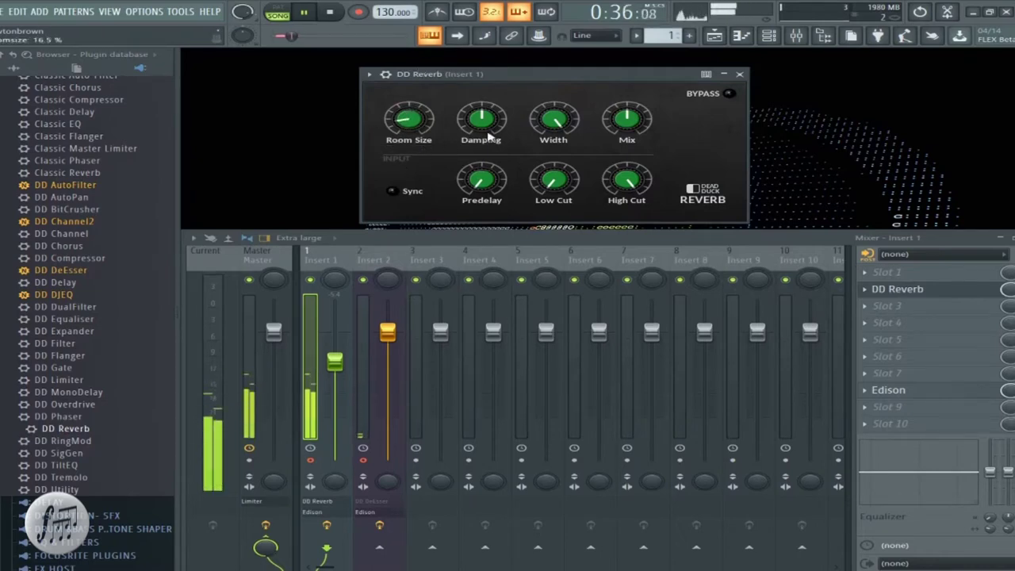
left_click_drag(491, 134, 473, 102)
left_click_drag(555, 119, 554, 142)
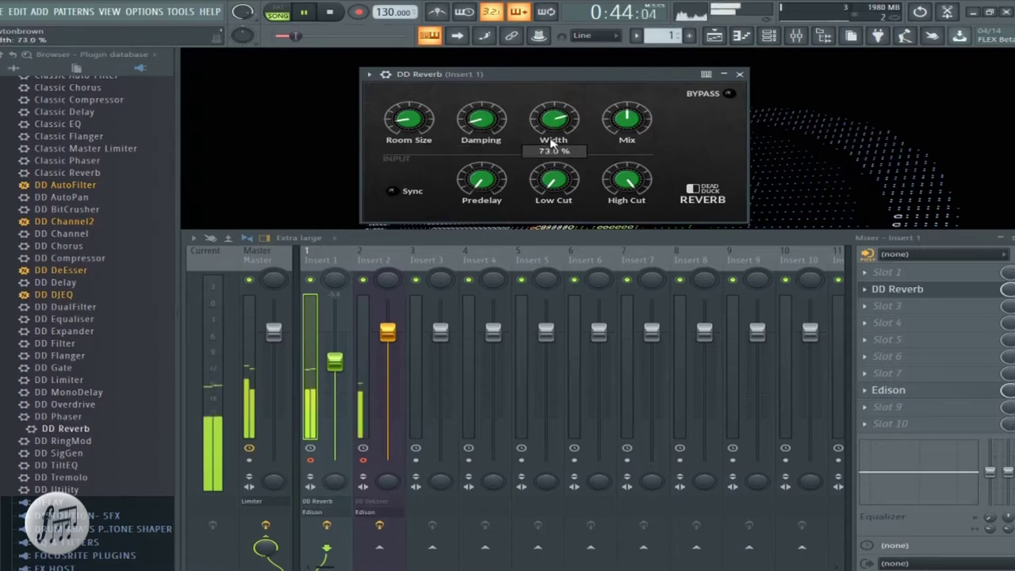
left_click_drag(554, 142, 548, 140)
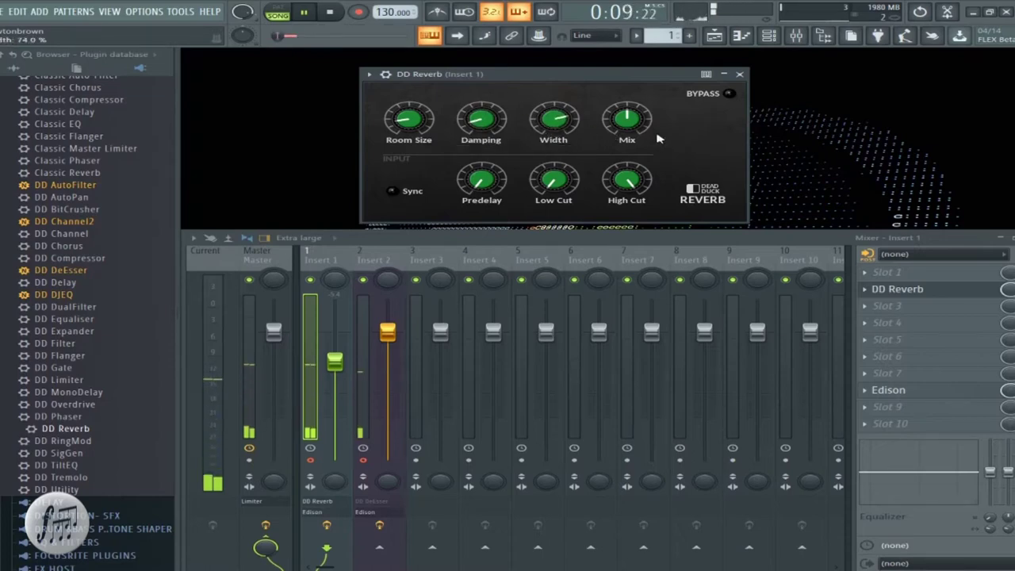
left_click_drag(627, 119, 608, 152)
Raise the Reverb's Predelay to 462 ms, enable Sync, bring Predelay below the middle, raise Low Cut and reduce High Cut
left_click_drag(499, 191, 428, 66)
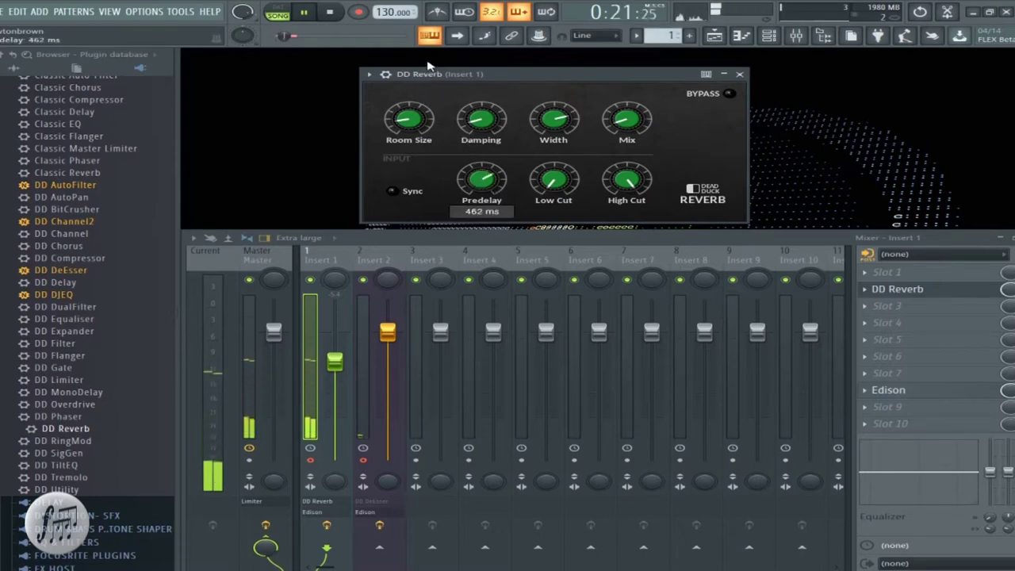
left_click(393, 192)
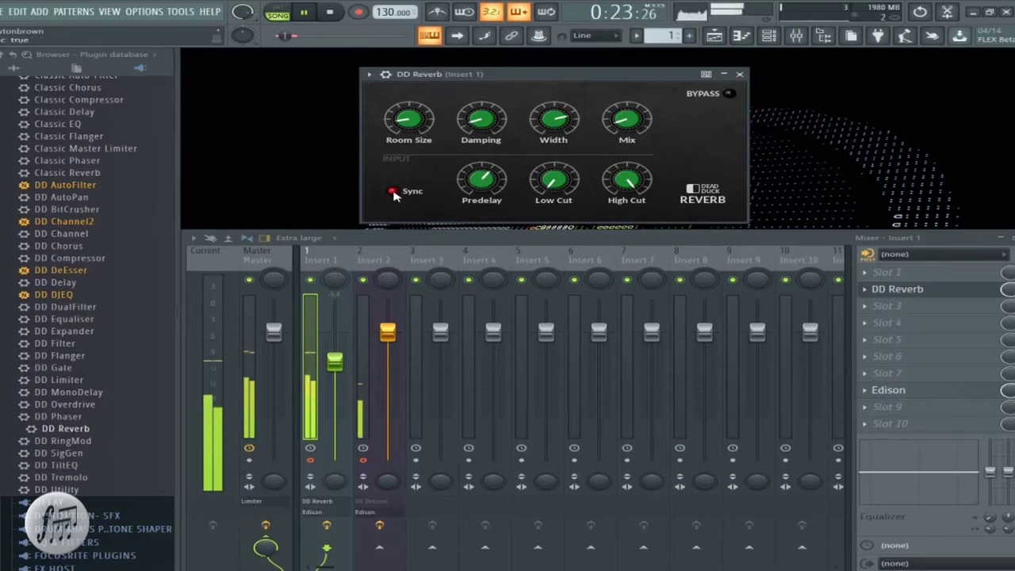
left_click_drag(465, 180, 473, 198)
left_click_drag(553, 181, 551, 169)
left_click_drag(627, 179, 617, 205)
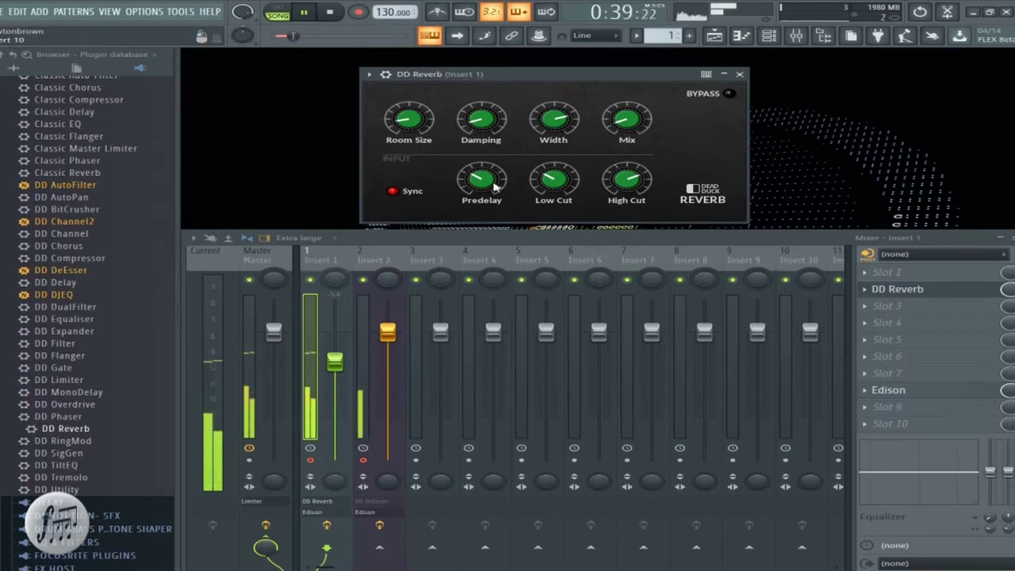
Load DD RingMod into slot 2 of Insert 1, sweep its Rate to maximum and down to minimum, and lower Mix below the middle
left_click_drag(62, 441, 960, 289)
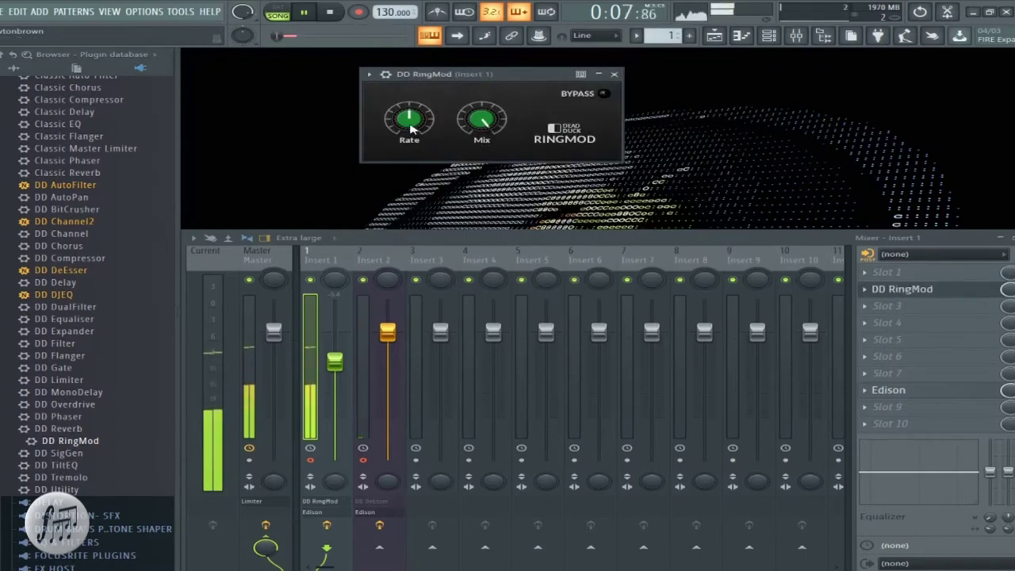
left_click_drag(407, 130, 408, 170)
left_click_drag(465, 127, 467, 113)
left_click_drag(411, 131, 458, 35)
left_click_drag(476, 129, 474, 133)
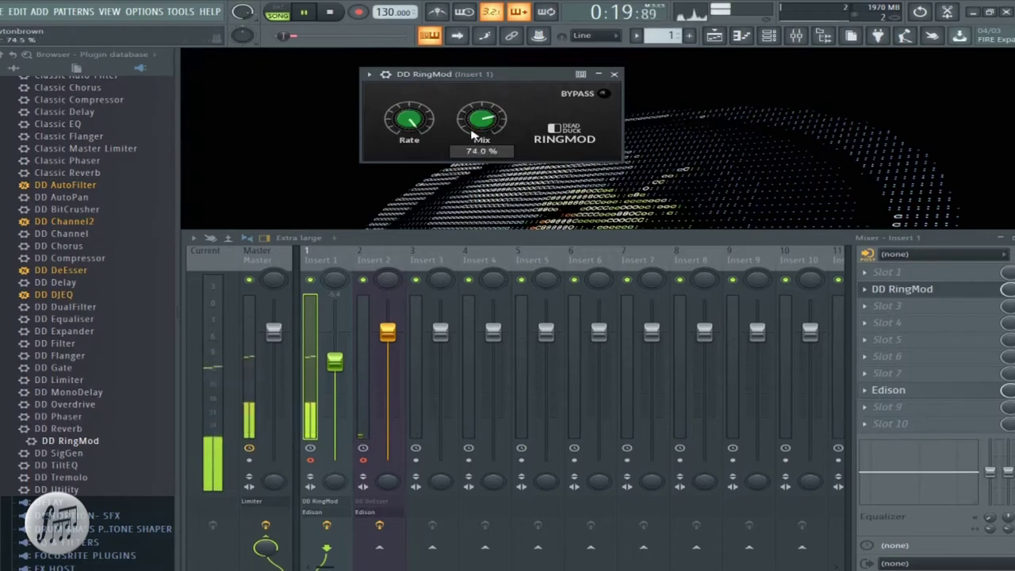
left_click_drag(494, 204, 493, 205)
left_click_drag(407, 119, 403, 253)
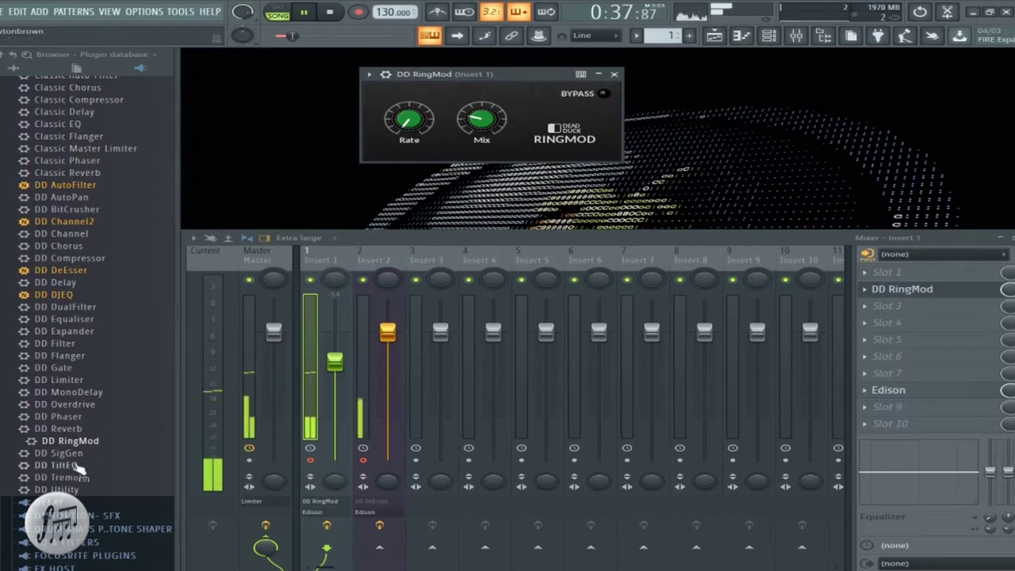
Load DD SigGen into slot 2 of Insert 1, and with White Noise active set Freq to 3454 Hz and Level to -26.30 dB
left_click_drag(63, 453, 960, 273)
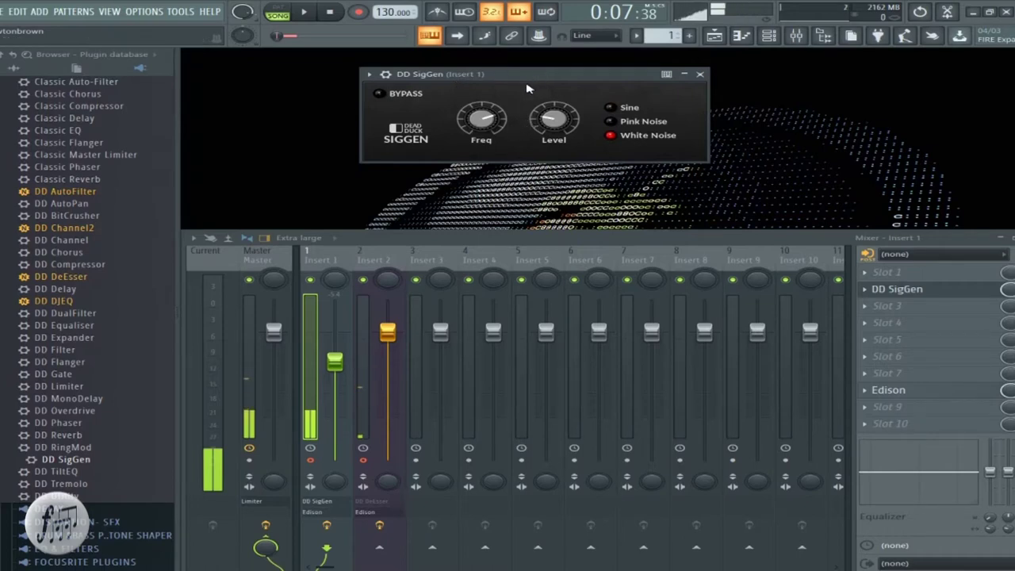
left_click_drag(480, 127, 481, 117)
scroll(480, 134, "up", 10)
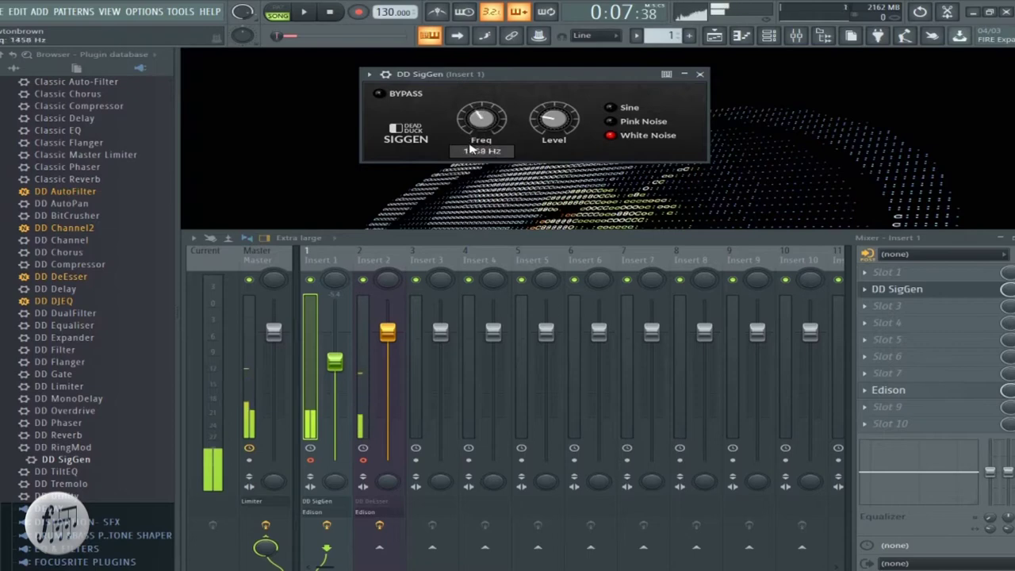
scroll(479, 127, "down", 2)
scroll(481, 131, "down", 6)
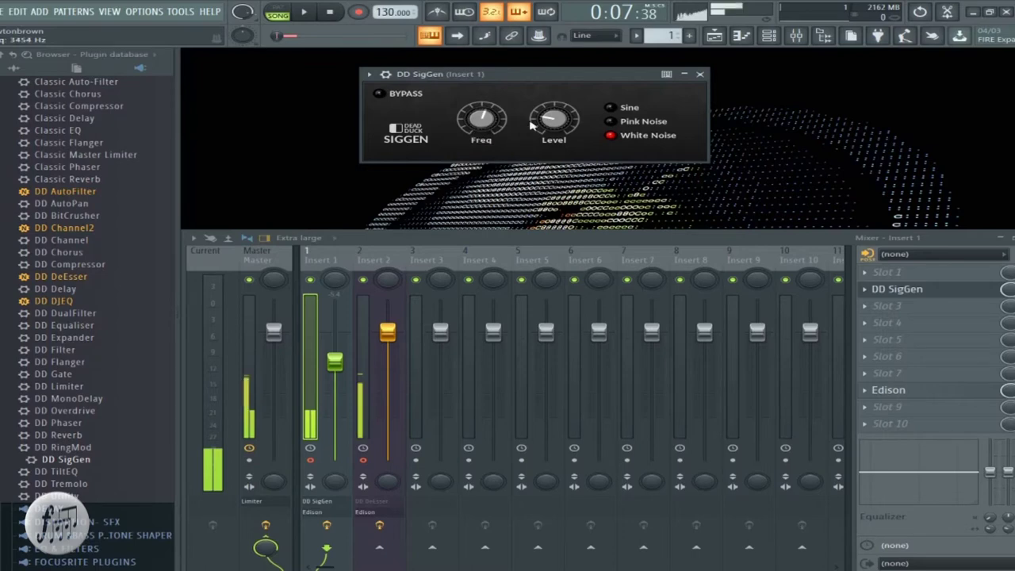
scroll(544, 125, "down", 4)
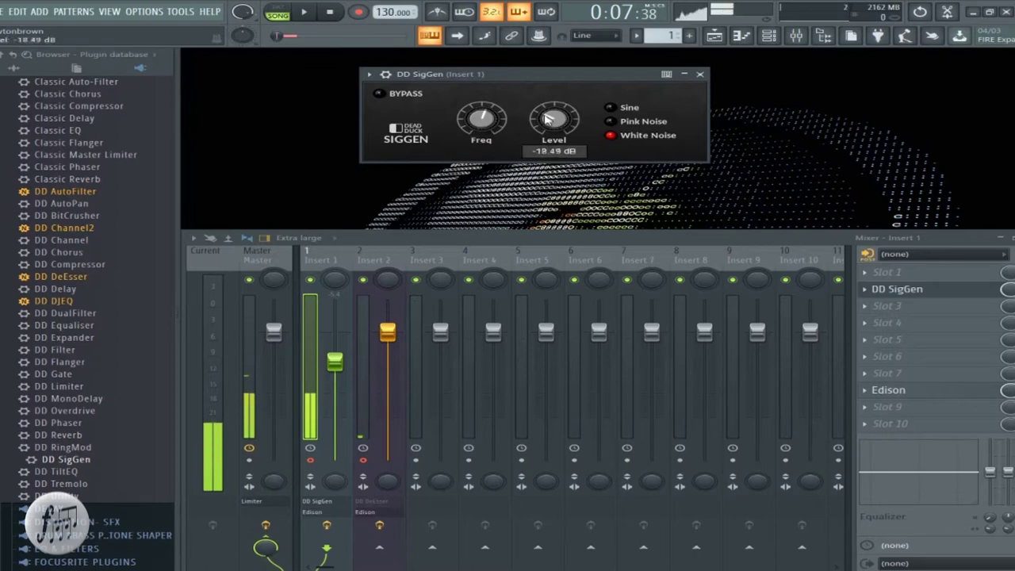
scroll(549, 127, "down", 1)
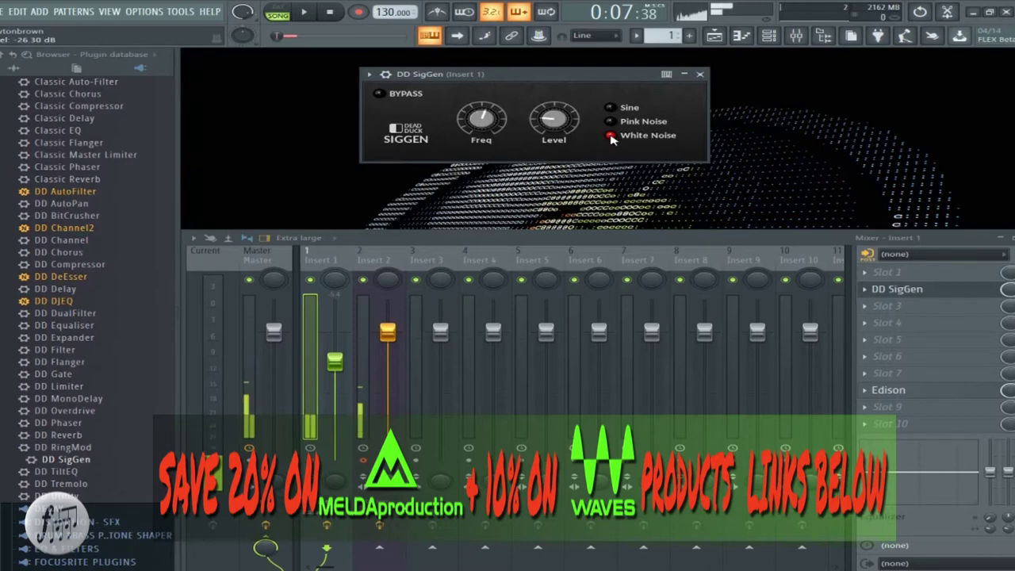
Try the SigGen's Pink Noise, switch it to Sine, and lower Freq to 20 Hz
left_click(609, 108)
left_click(604, 123)
left_click(609, 109)
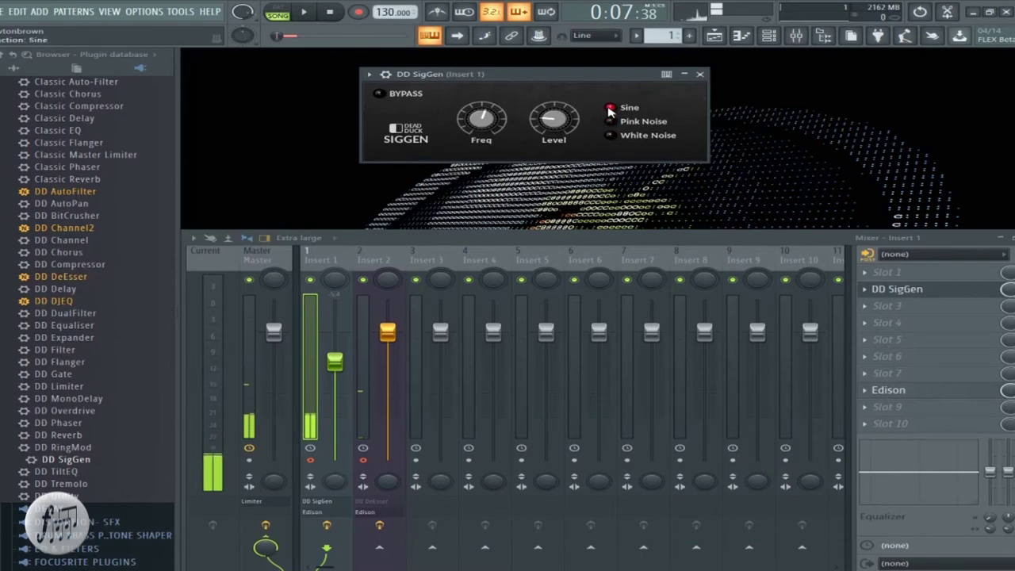
left_click_drag(483, 125, 501, 184)
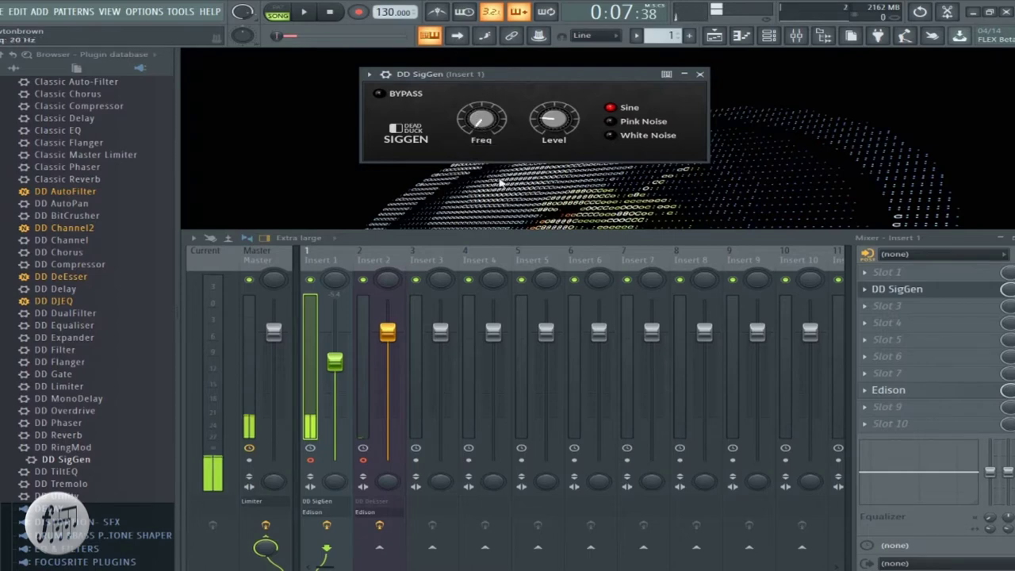
Switch the SigGen to Pink Noise, raise Freq just past the middle, and reduce the Level
left_click(612, 121)
left_click_drag(484, 134, 490, 81)
left_click_drag(550, 120, 558, 140)
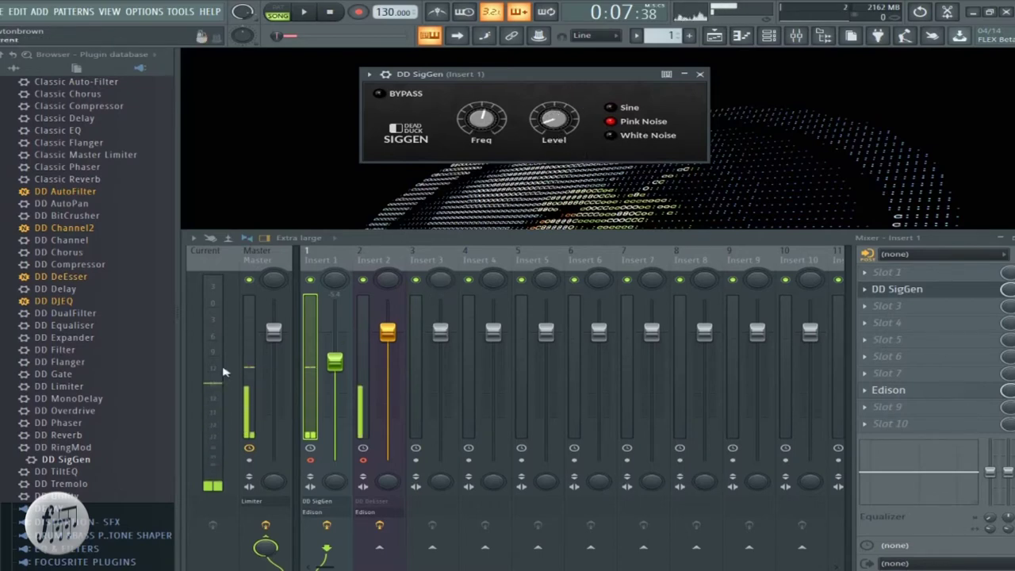
Load DD TiltEQ into slot 2 of Insert 1, resume playback, raise Input, and sweep Freq and Gain
left_click_drag(56, 471, 918, 293)
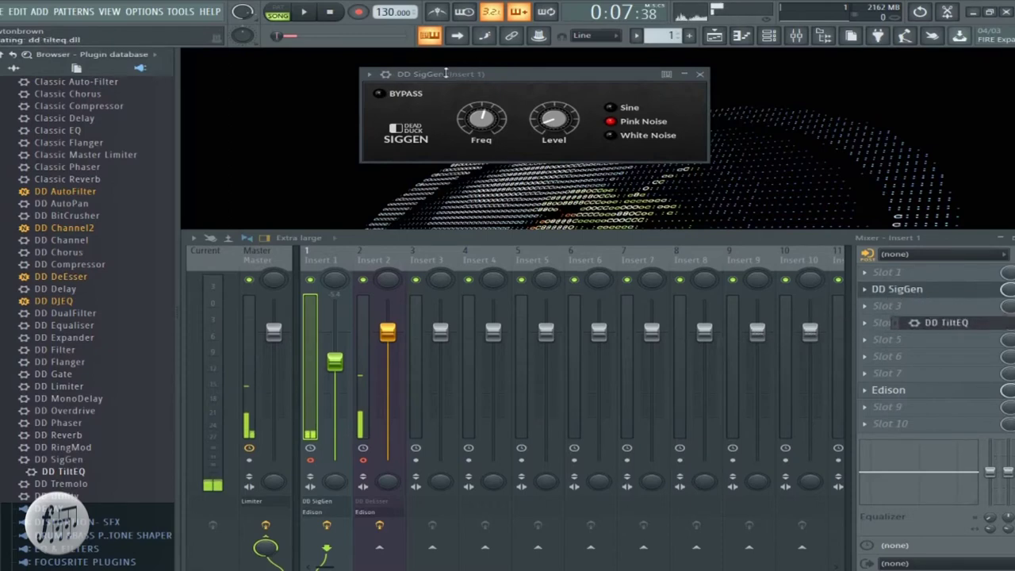
left_click(305, 12)
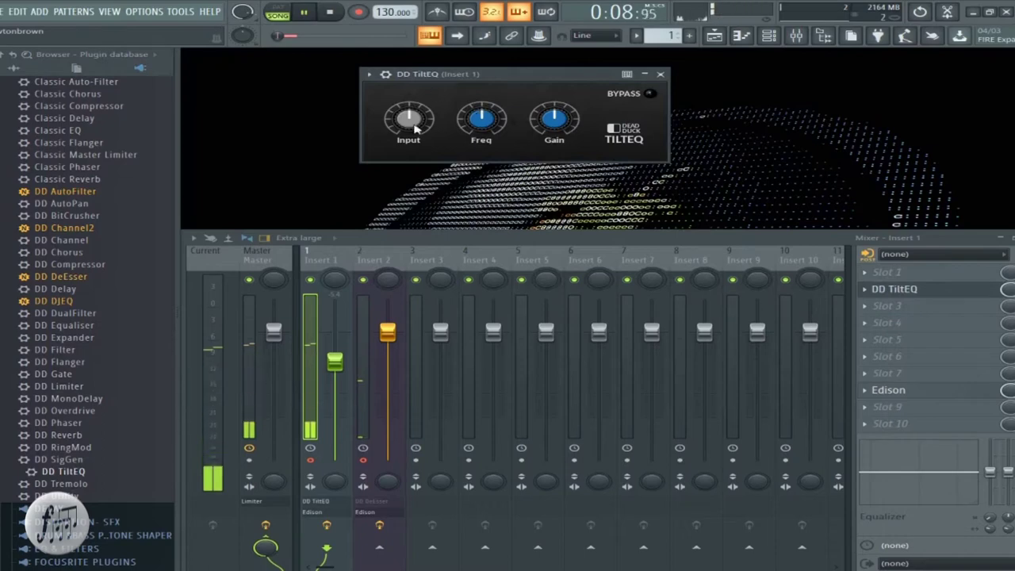
left_click_drag(407, 129, 479, 83)
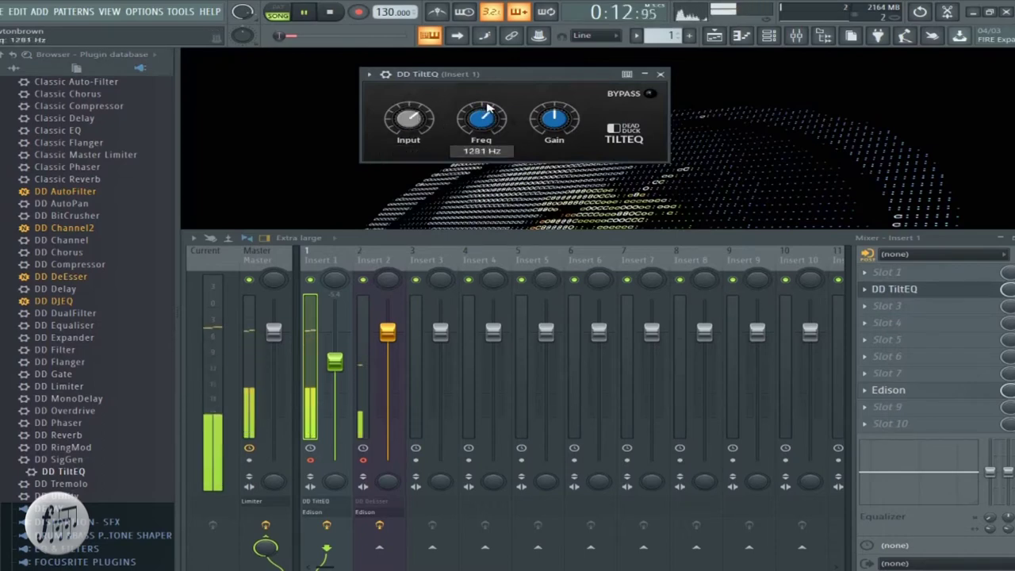
left_click_drag(479, 82, 468, 165)
left_click_drag(576, 140, 571, 117)
left_click_drag(468, 102, 675, 6)
Load DD Tremolo into slot 2 of Insert 1, select the Saw shape with Sync enabled, and raise Rate and Depth above the middle
left_click_drag(72, 484, 958, 290)
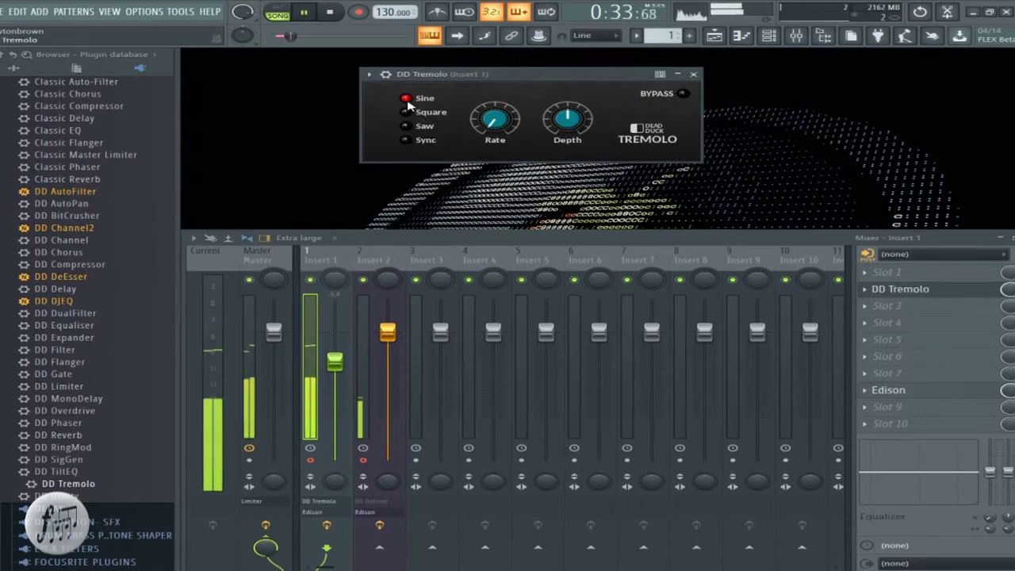
left_click(406, 112)
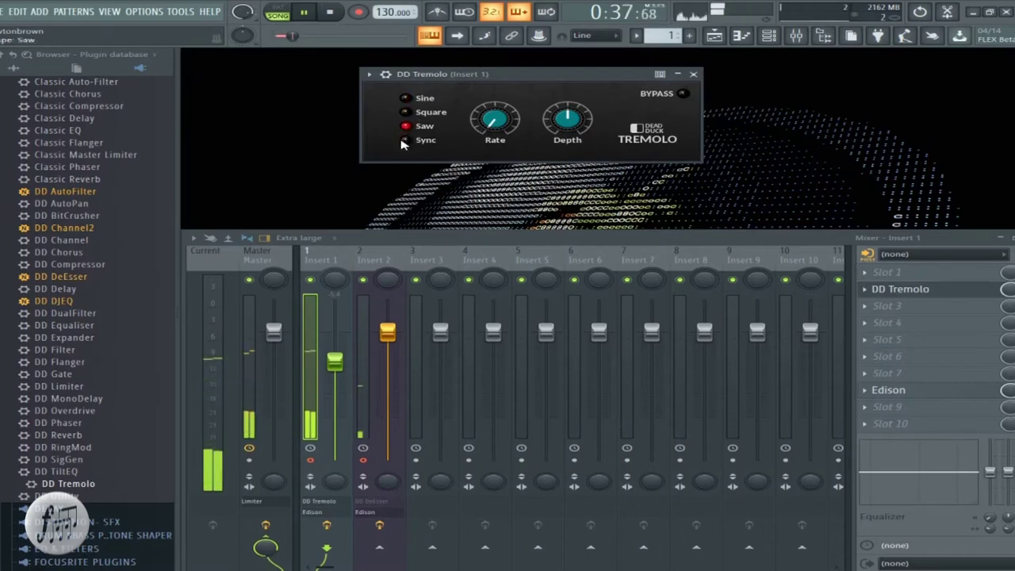
left_click(405, 140)
scroll(495, 121, "down", 4)
scroll(495, 119, "up", 4)
left_click_drag(574, 125, 554, 79)
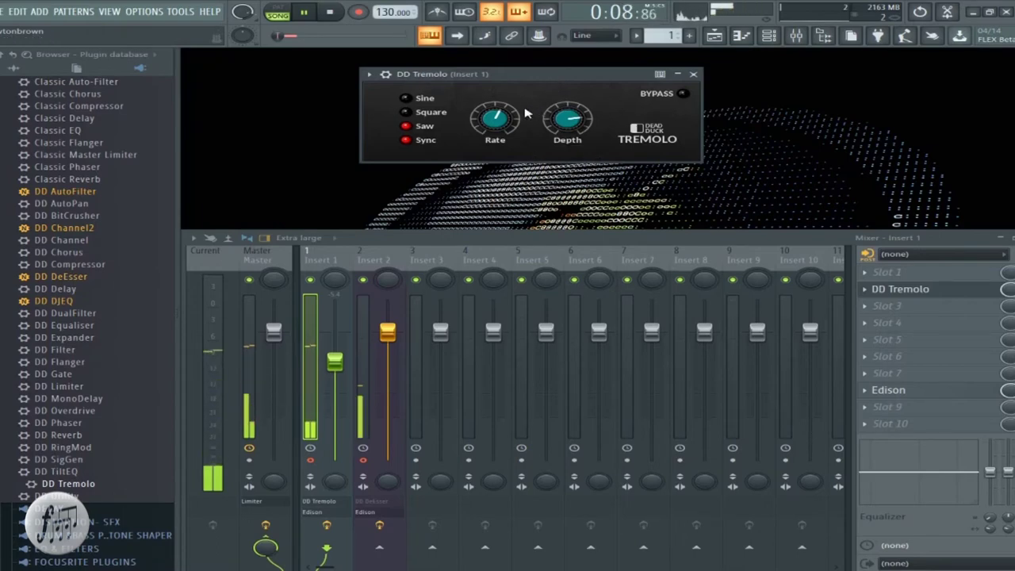
Increase the Tremolo's Depth further, switch the shape to Square, and lower the Rate to 1/1T
left_click_drag(558, 126, 565, 109)
scroll(563, 120, "down", 4)
scroll(499, 127, "down", 2)
left_click(414, 115)
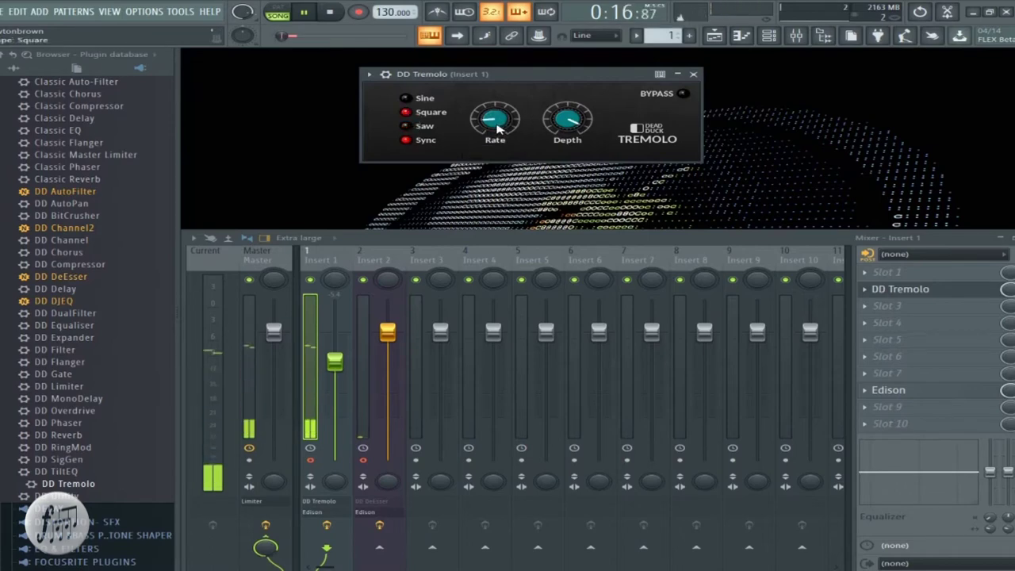
scroll(496, 125, "down", 2)
scroll(492, 121, "up", 1)
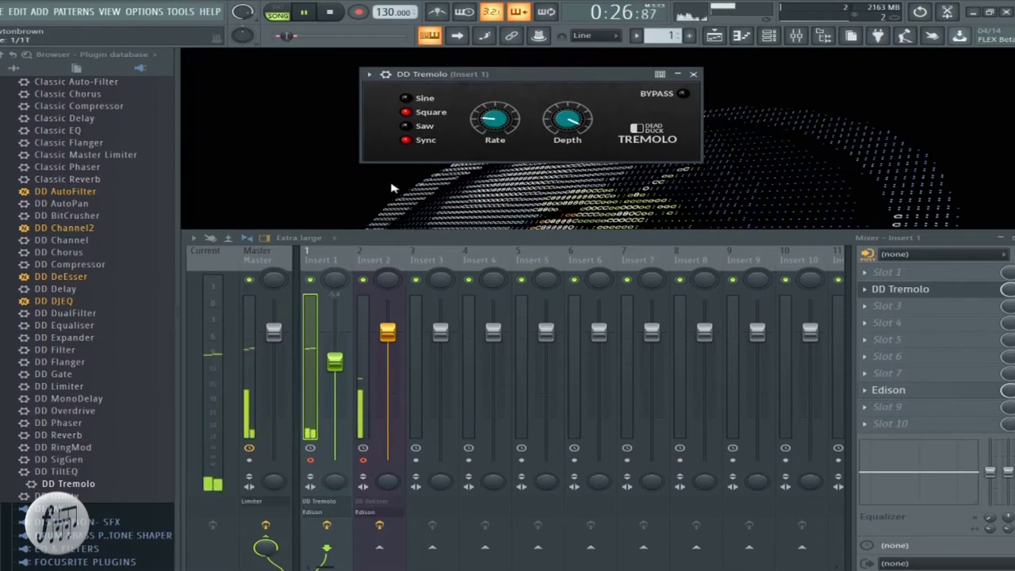
Switch the Tremolo's shape to Sine and raise the Rate well past the middle
left_click(406, 98)
mouse_move(494, 123)
left_click_drag(495, 123, 503, 75)
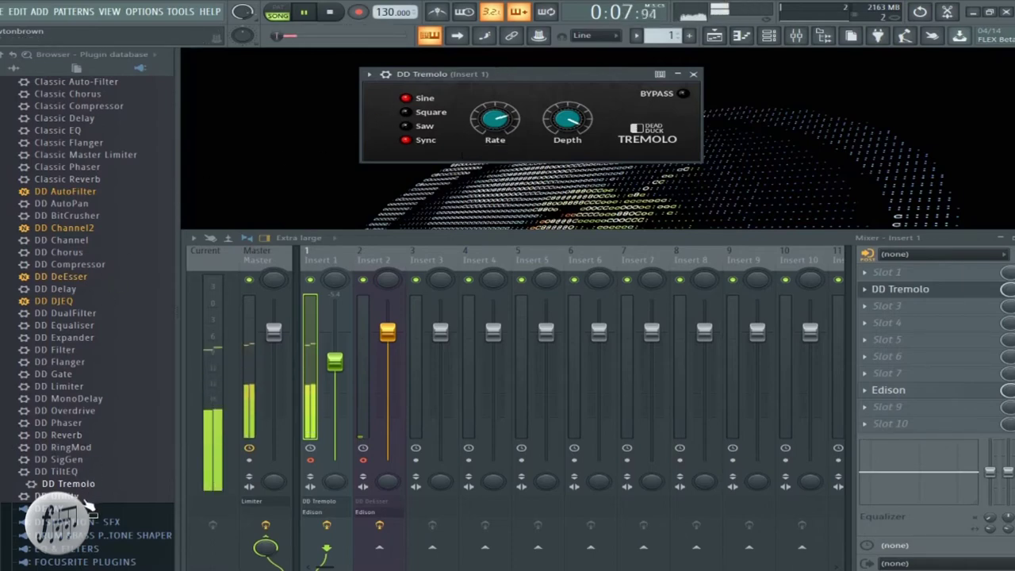
Load DD Utility into slot 3 of Insert 1 and enable Invert L and Invert R in its Phase section
left_click_drag(84, 498, 983, 308)
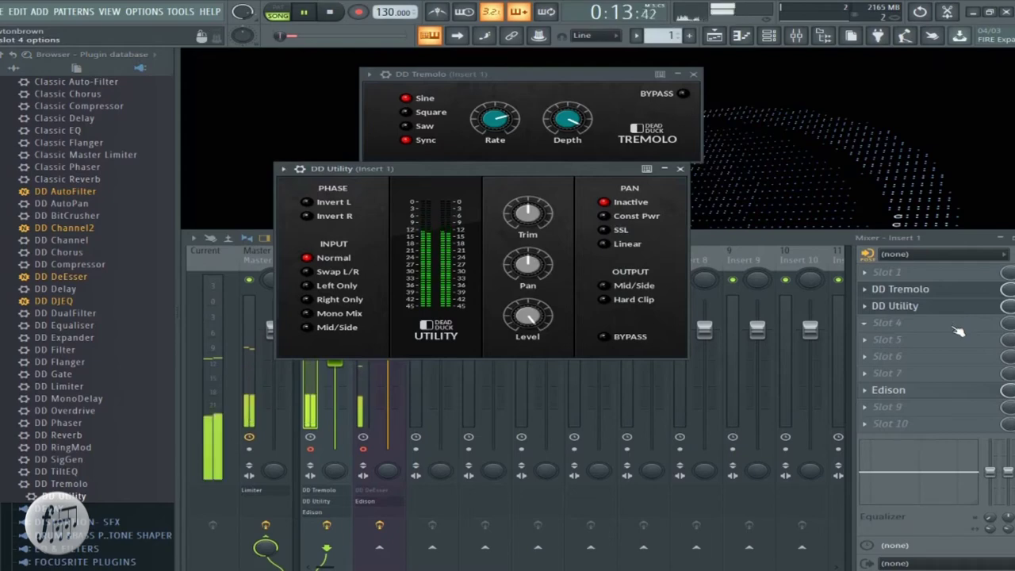
left_click(694, 74)
left_click_drag(567, 167, 641, 66)
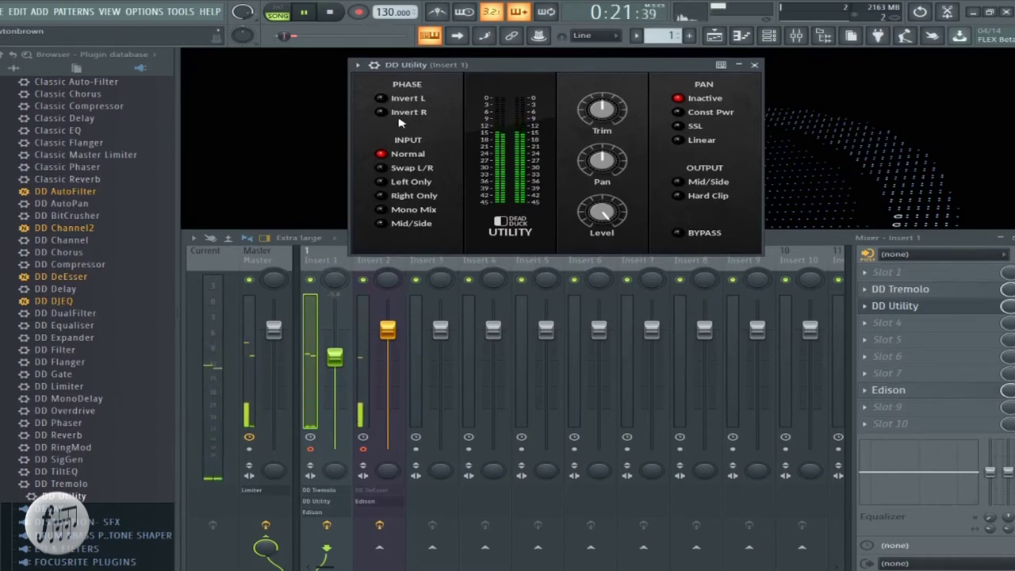
left_click(382, 99)
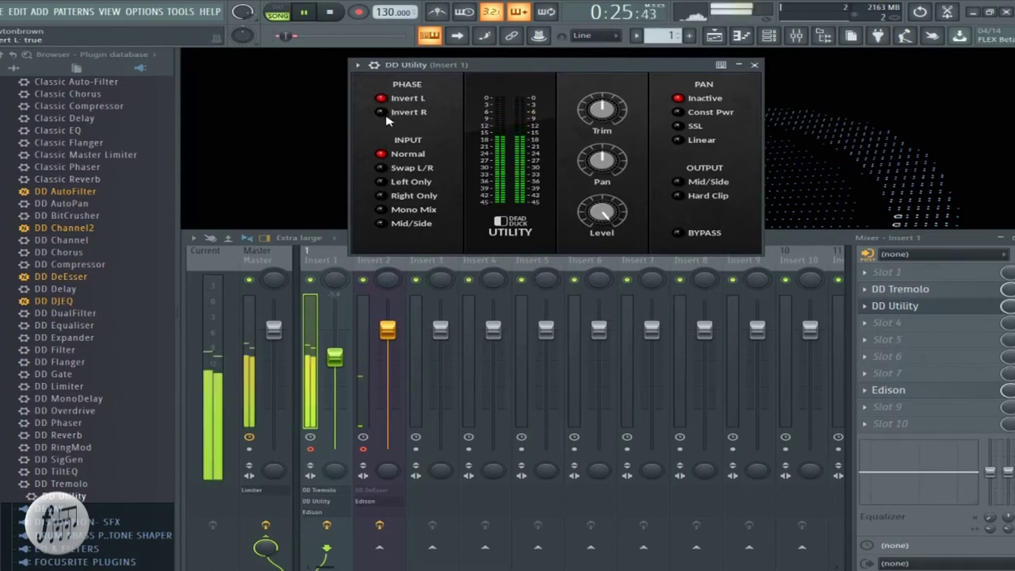
left_click(381, 114)
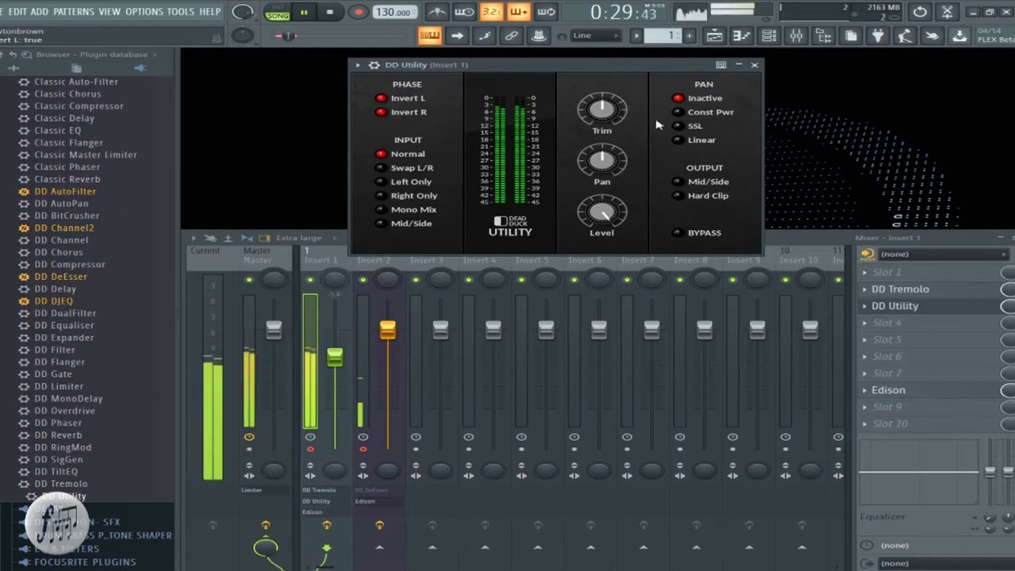
Disable Invert L and Invert R, and cycle the Input mode through Swap L/R, Right Only, Left Only, Mono Mix and Mid/Side back to Normal
left_click(381, 112)
left_click(381, 98)
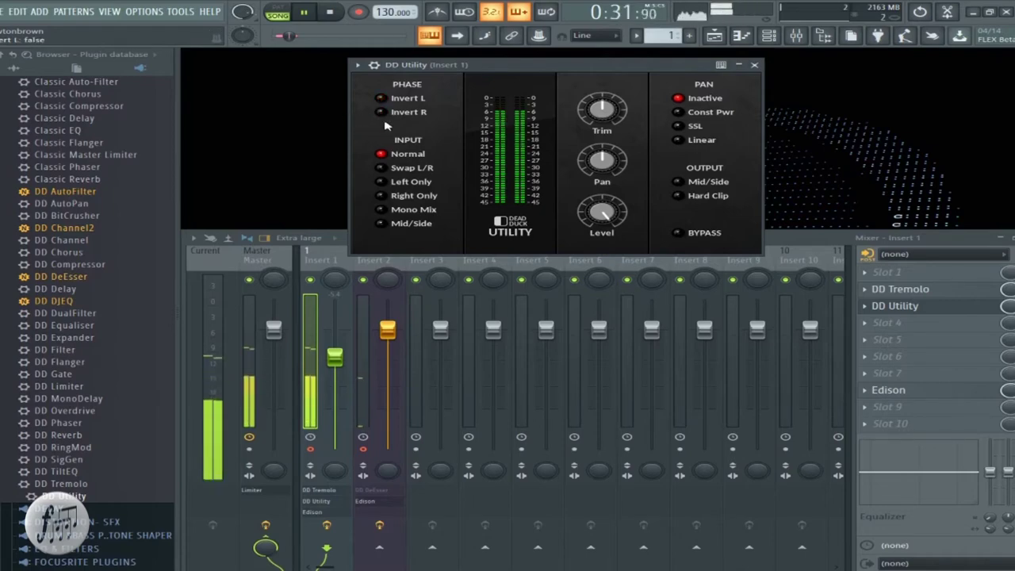
left_click(383, 170)
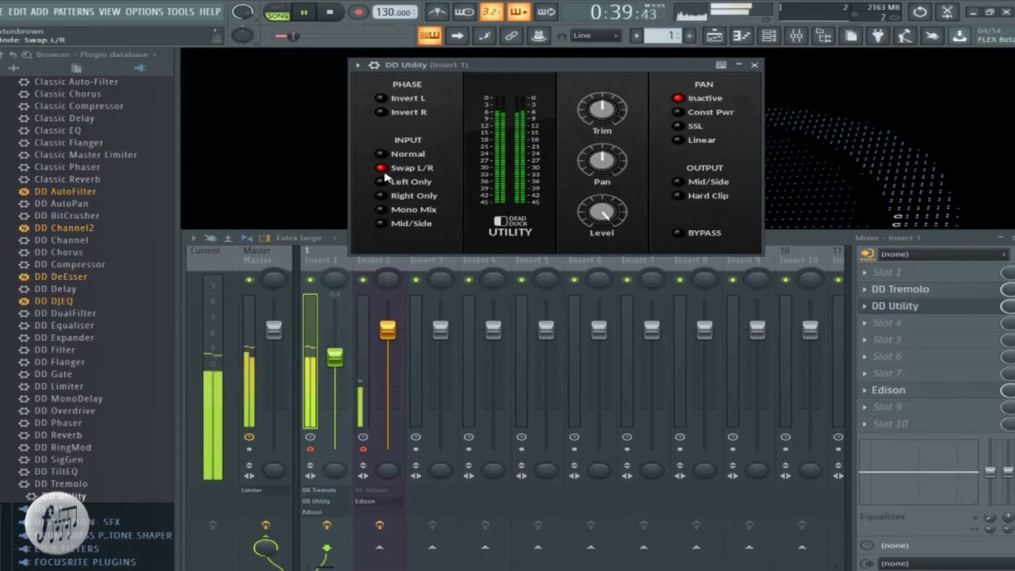
left_click(382, 195)
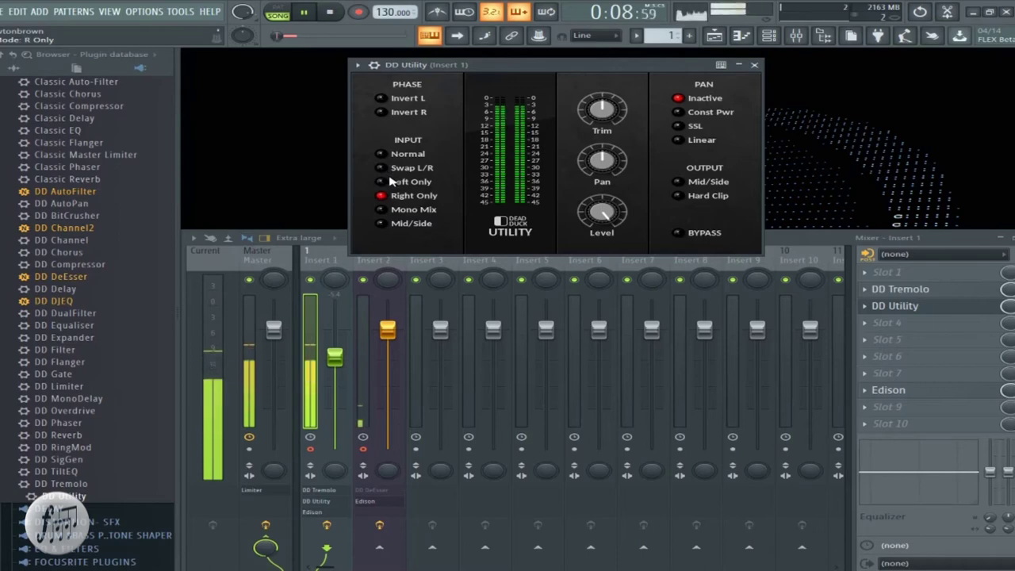
left_click(390, 183)
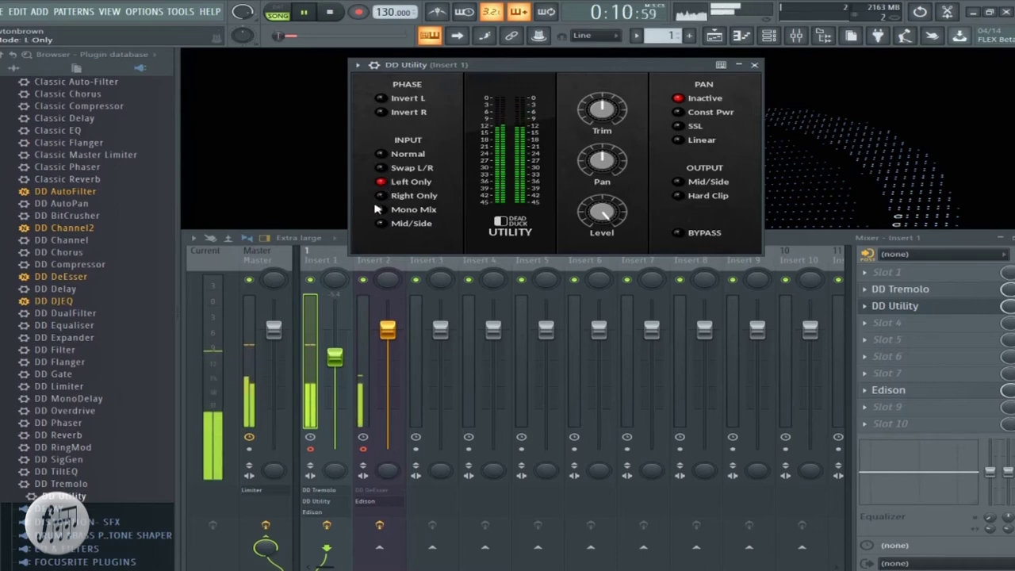
left_click(382, 210)
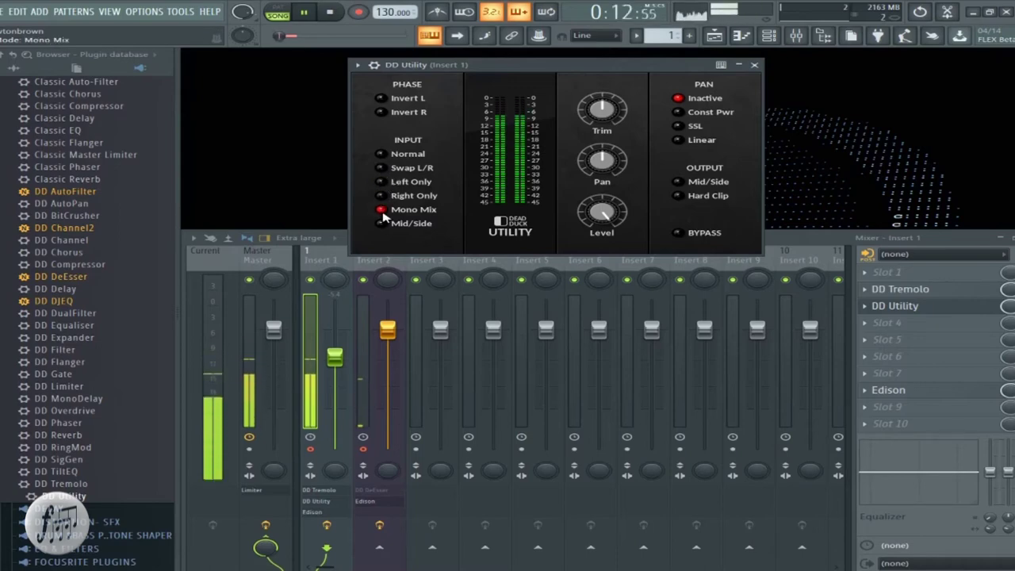
left_click(382, 224)
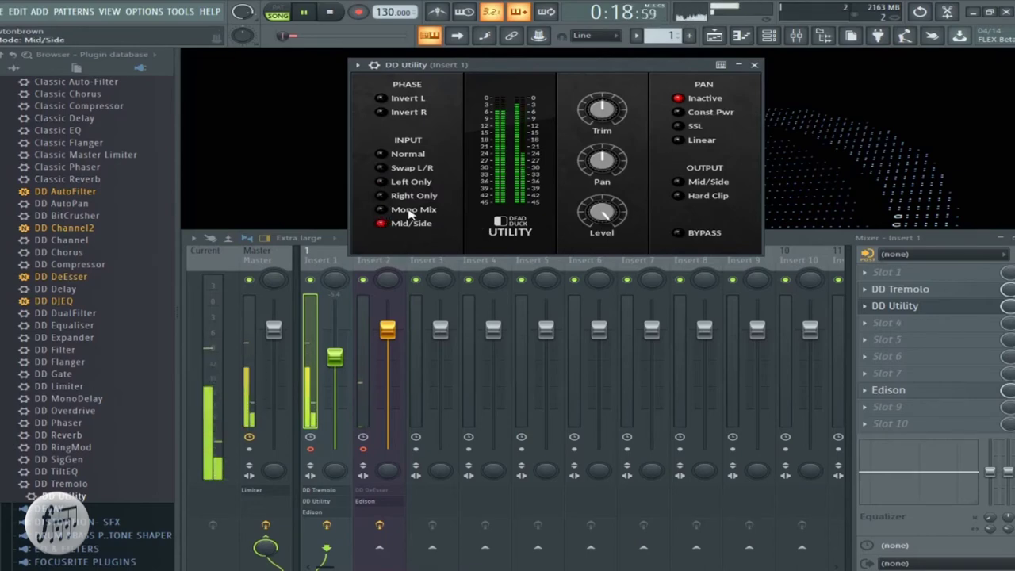
left_click(390, 157)
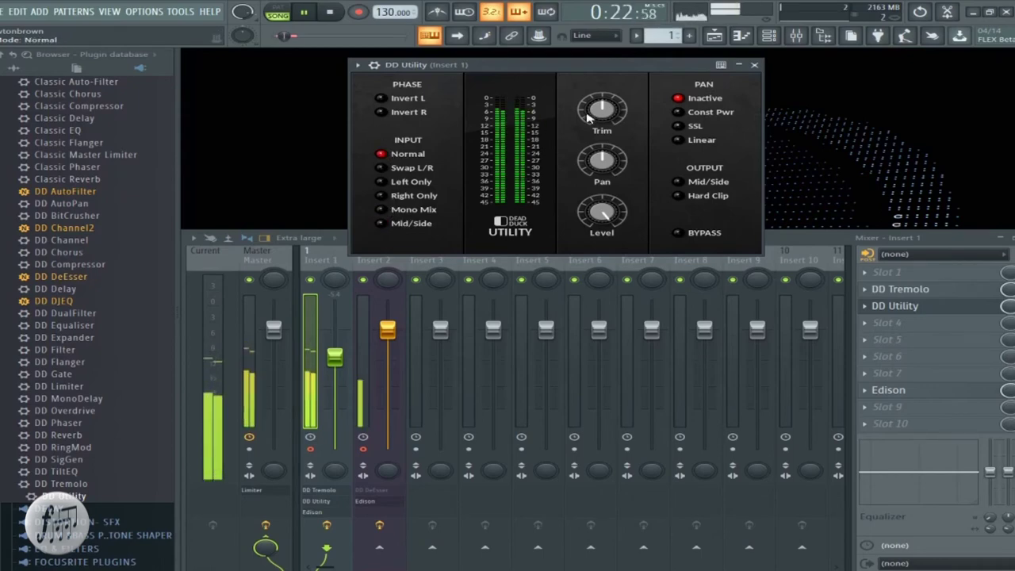
Lower the Utility's Trim well below the middle, and sweep Pan from 100 L to fully right and back near the centre
left_click_drag(621, 133, 547, 347)
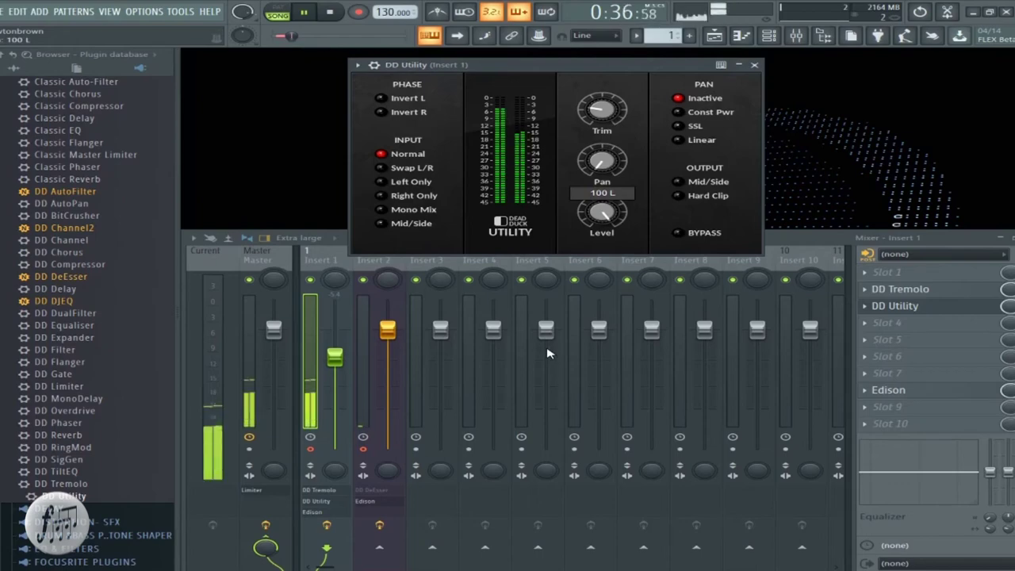
left_click_drag(547, 353, 685, 69)
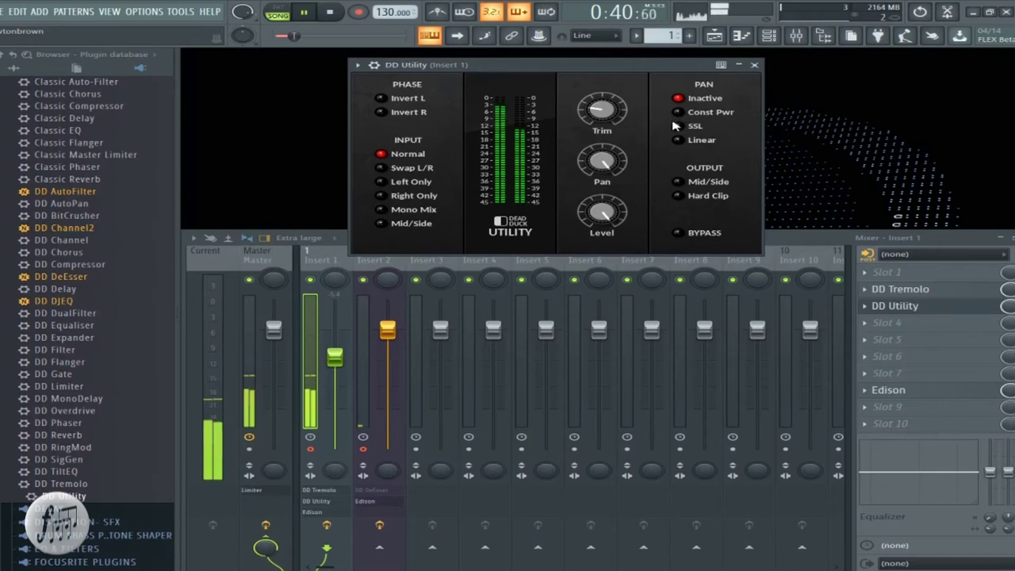
left_click_drag(602, 163, 591, 225)
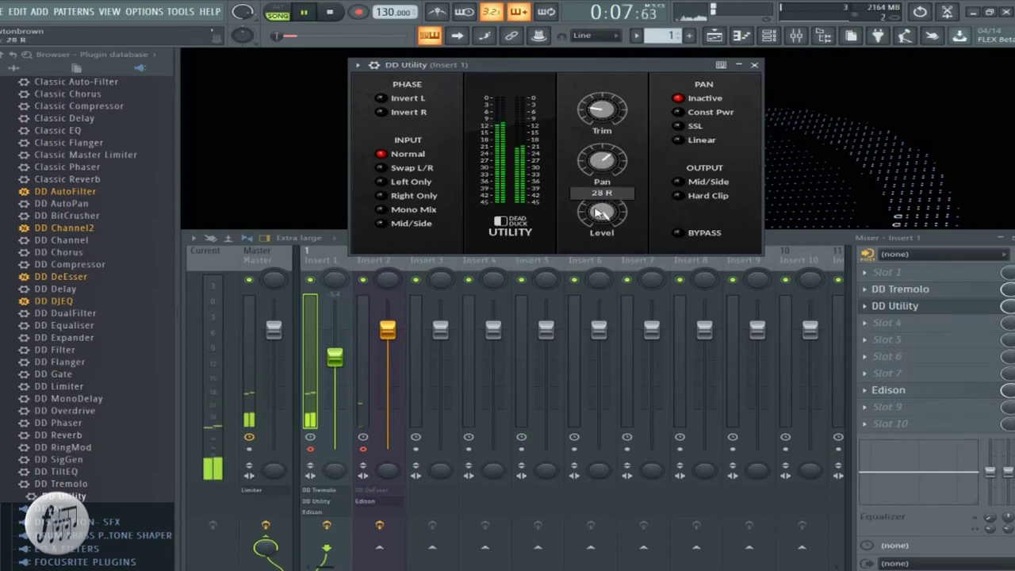
left_click_drag(596, 228, 610, 184)
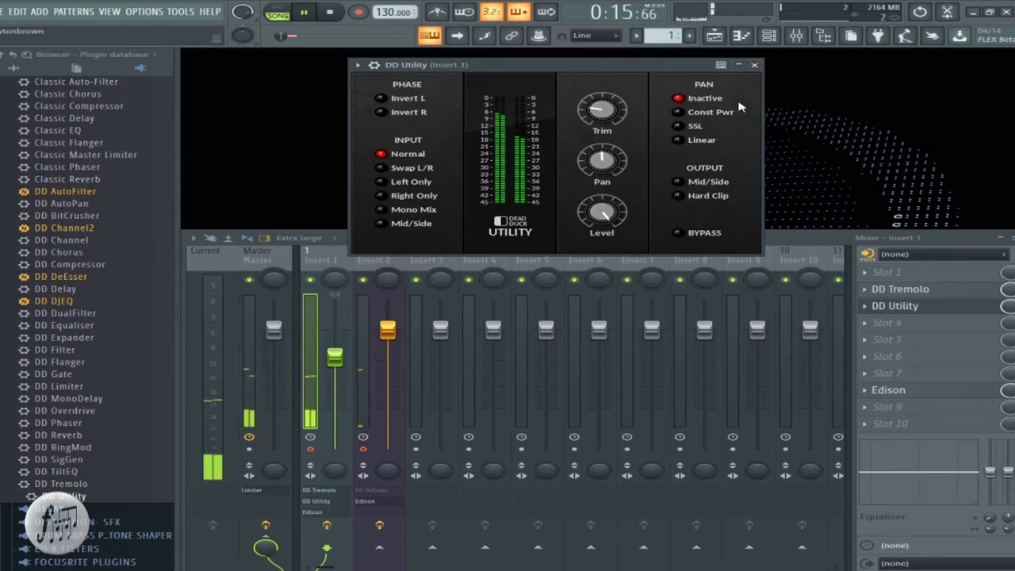
Try the Const Pwr, SSL and Linear pan laws in turn, and return to SSL
left_click(687, 114)
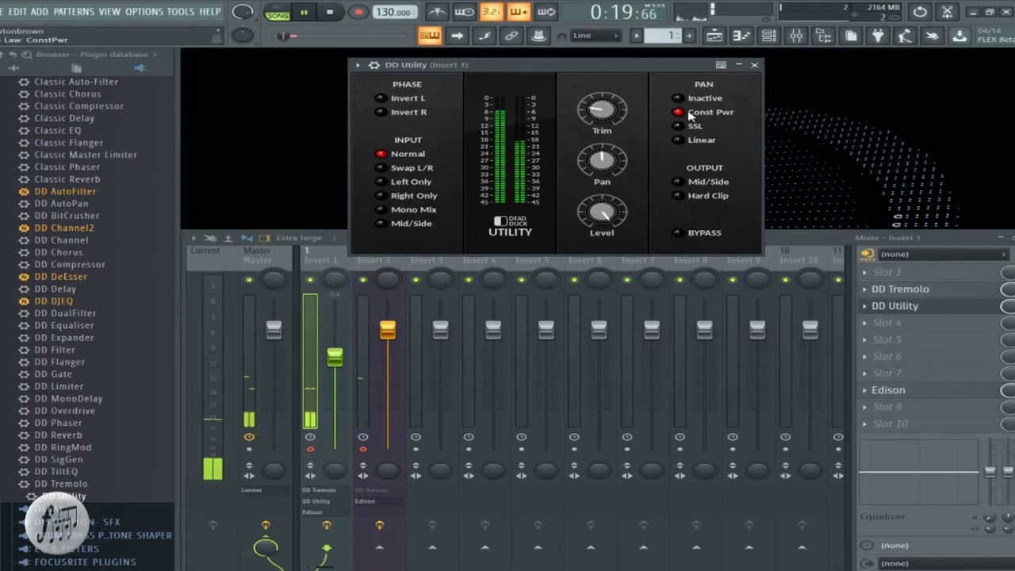
left_click(680, 127)
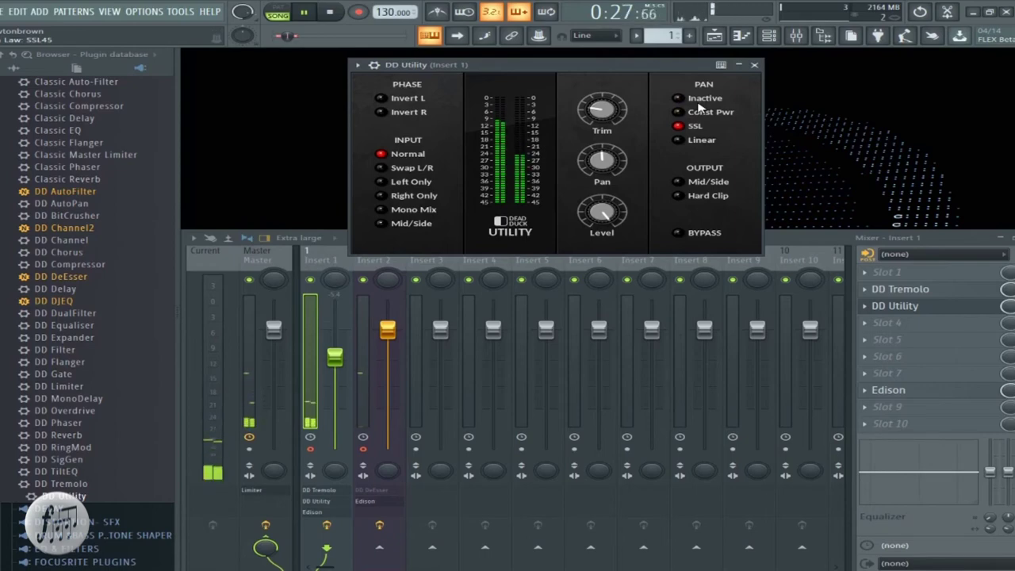
left_click(679, 141)
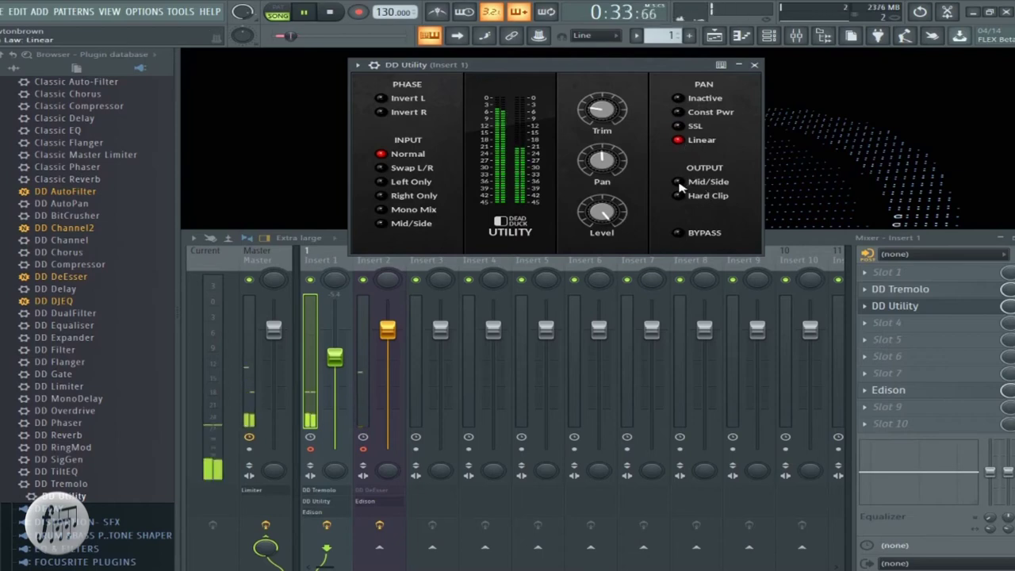
left_click(678, 126)
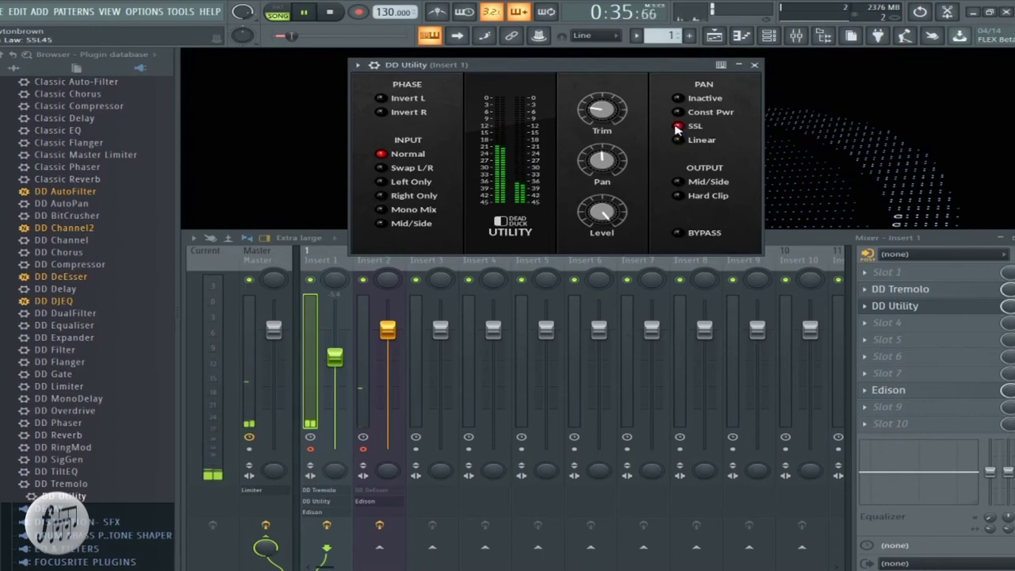
Sweep the Utility's Pan under the SSL law from 100 L to 98 R, and bring it back to about 5 R
left_click_drag(611, 163, 586, 216)
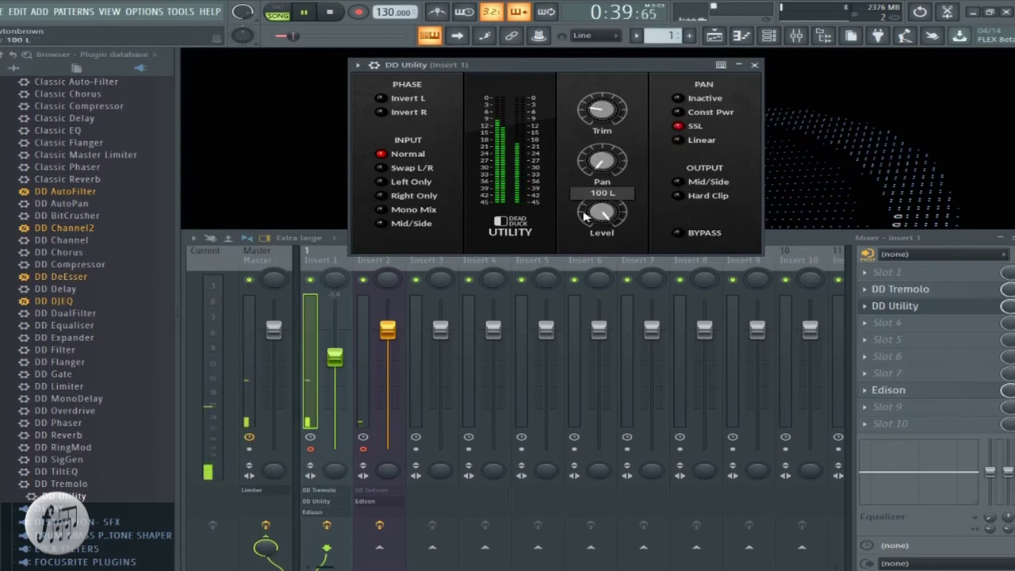
left_click_drag(585, 216, 579, 192)
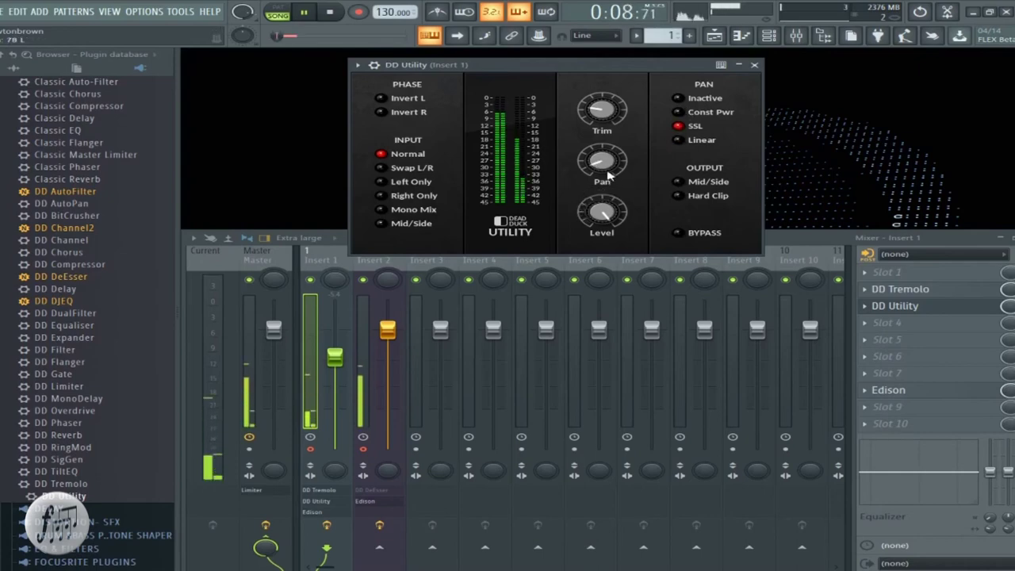
left_click_drag(604, 149, 628, 90)
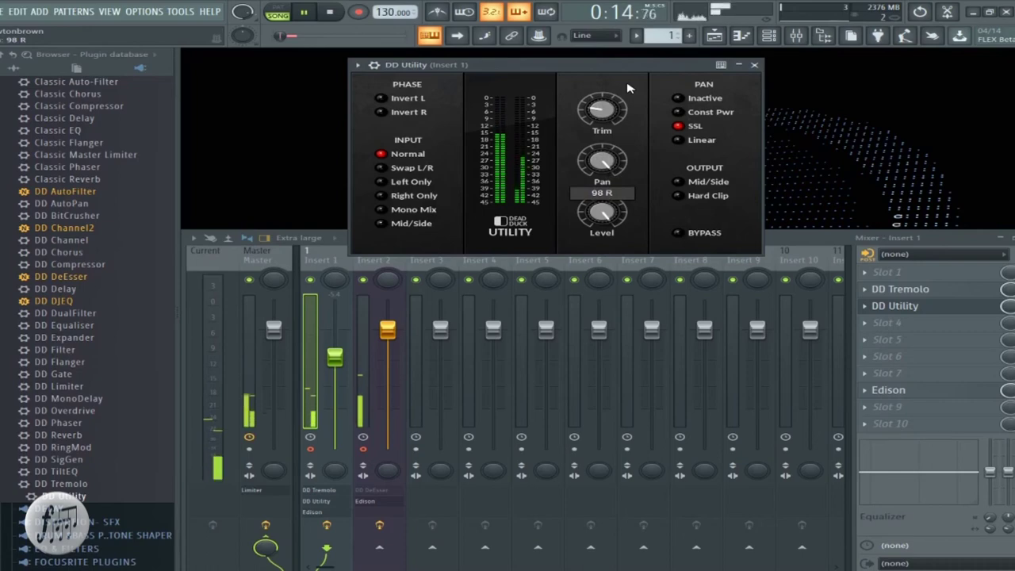
left_click_drag(627, 87, 579, 255)
left_click_drag(617, 162, 613, 96)
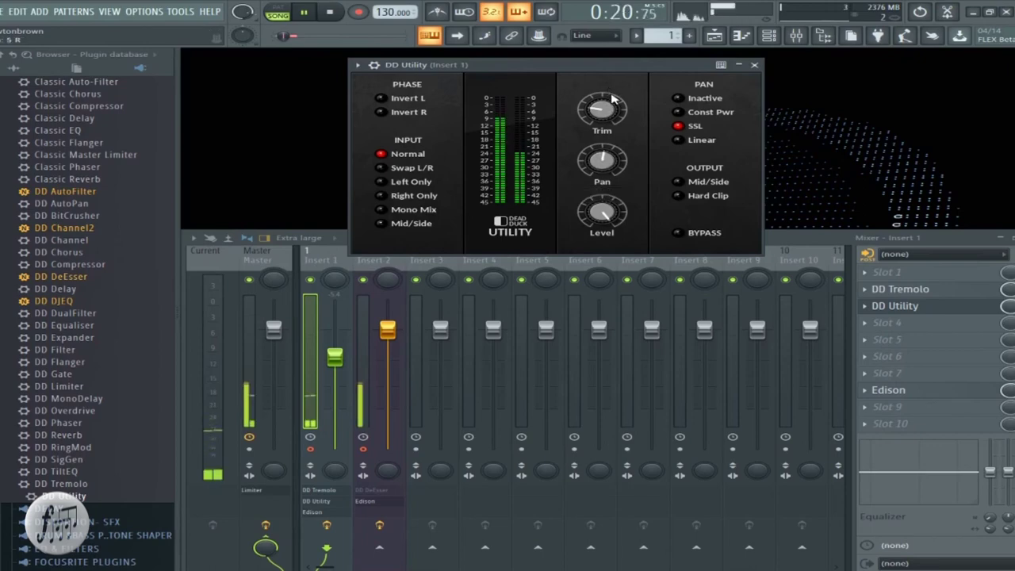
Alternate the Utility's Input mode between Left Only and Right Only, ending on Right Only
left_click(385, 184)
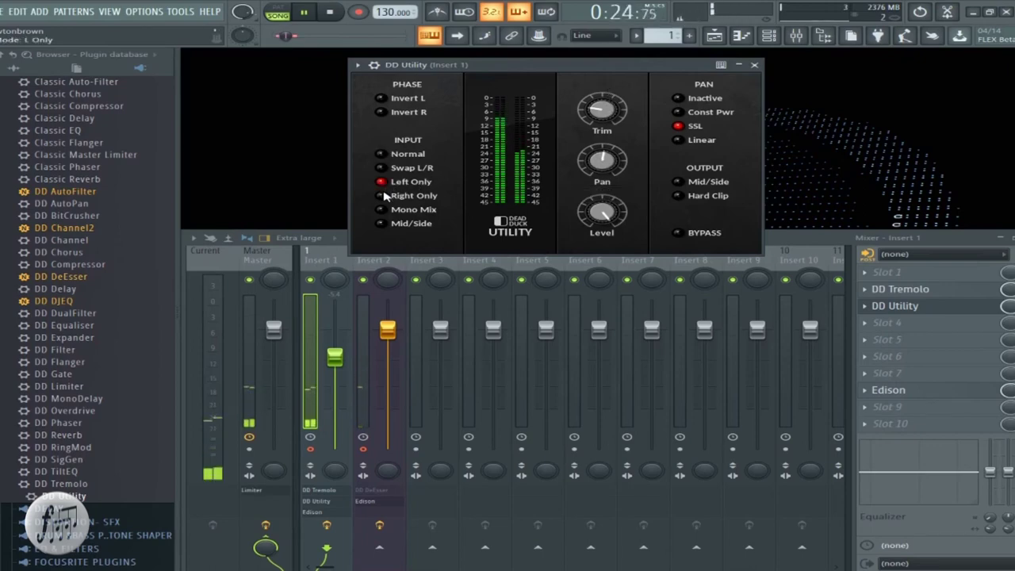
left_click(384, 196)
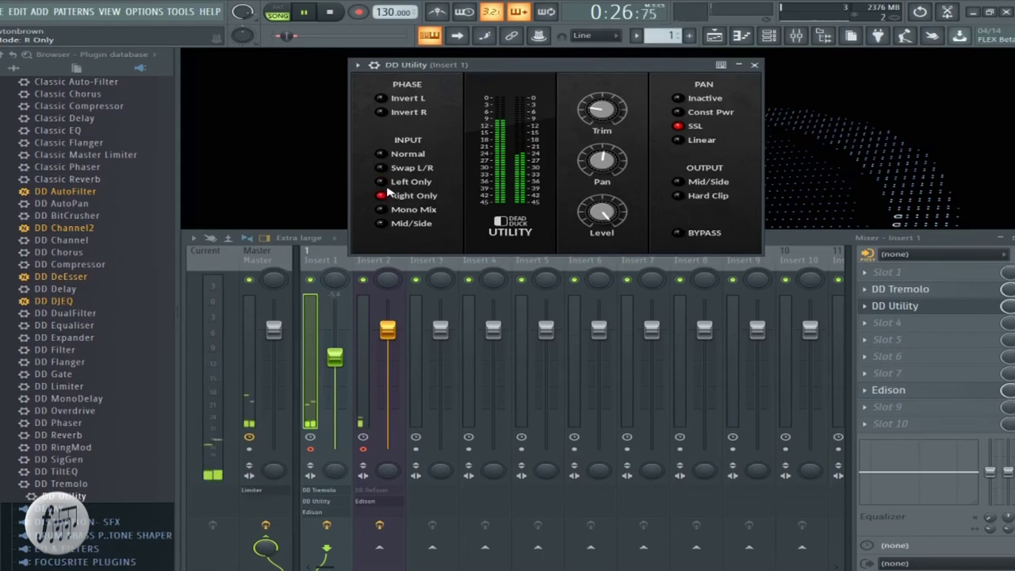
left_click(386, 182)
left_click(385, 196)
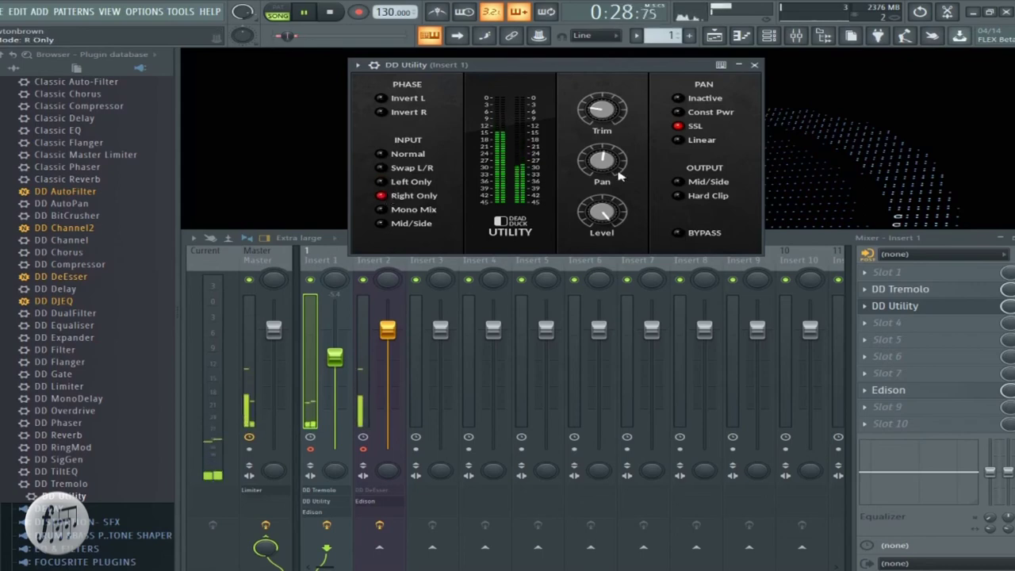
Switch the Utility's pan law to Linear and set Pan to about 1 L
left_click(678, 140)
left_click_drag(589, 173, 598, 196)
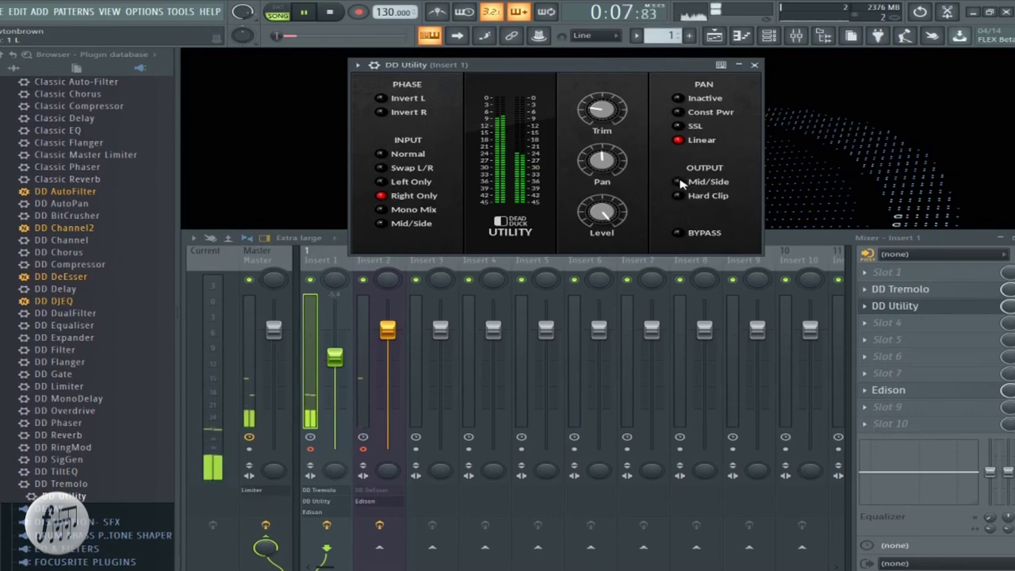
Try the Utility's Mid/Side and Hard Clip output options, and stop the song's playback
left_click(679, 182)
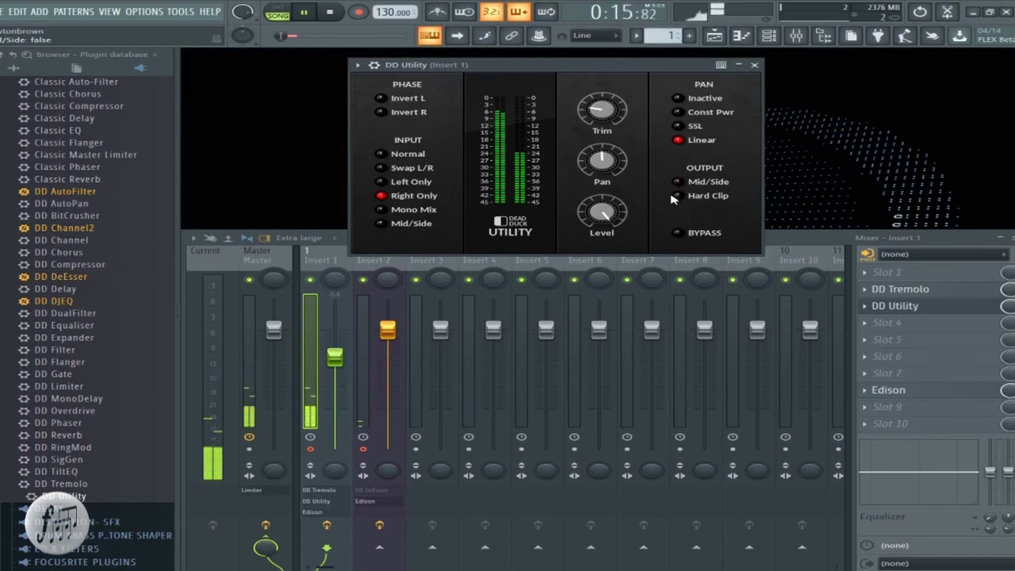
left_click(678, 198)
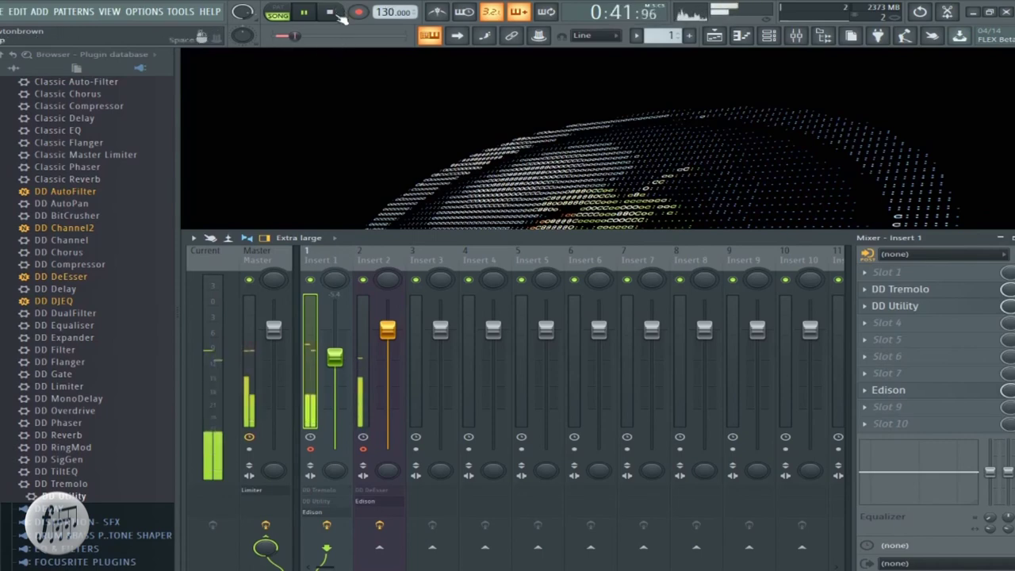
left_click(336, 11)
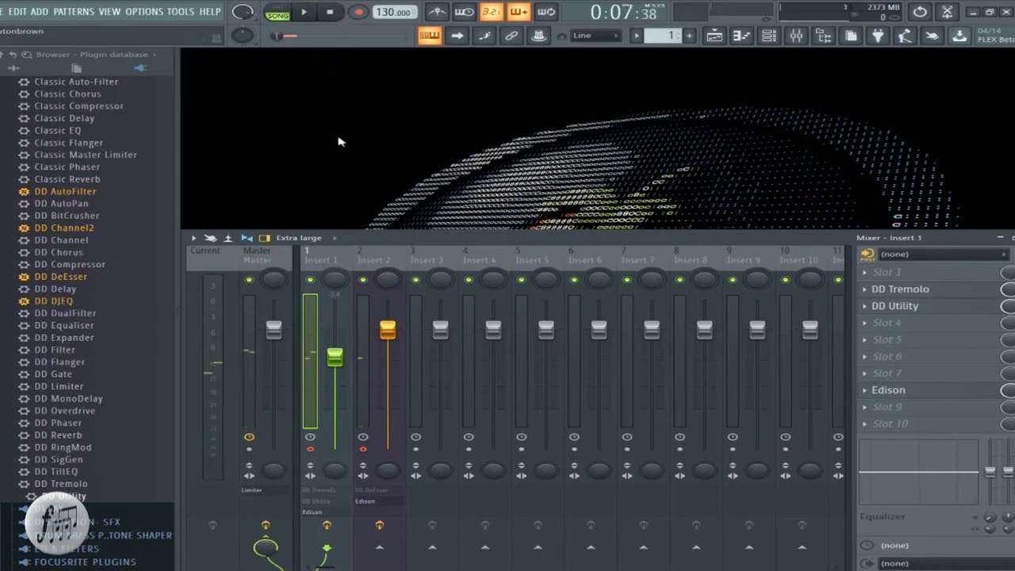